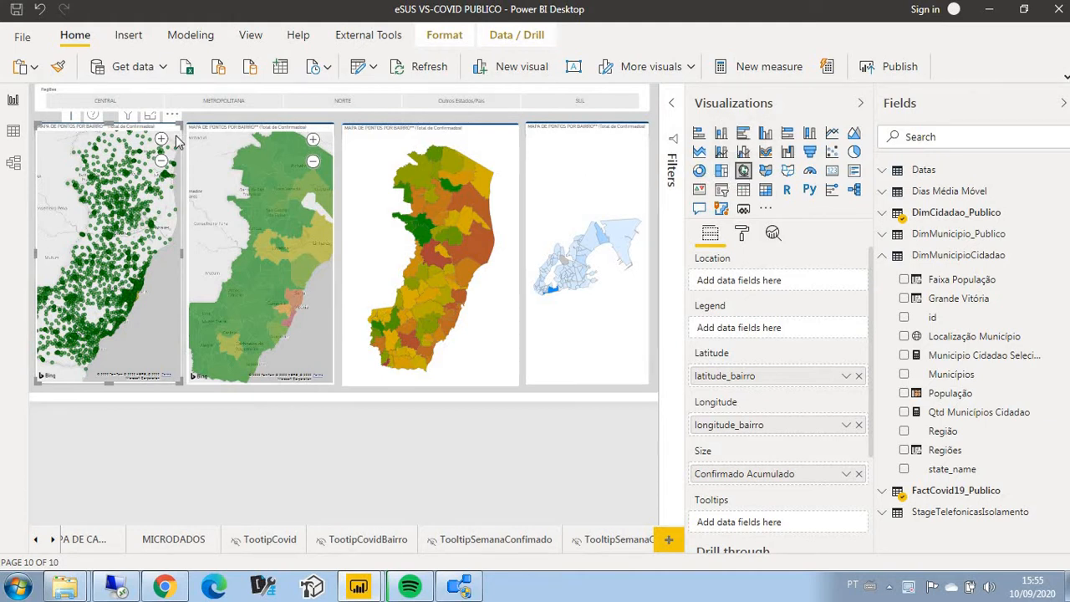
Examine the field assignments of the filled, shape and point maps, including the aggregation options for latitude_bairro.
click(224, 137)
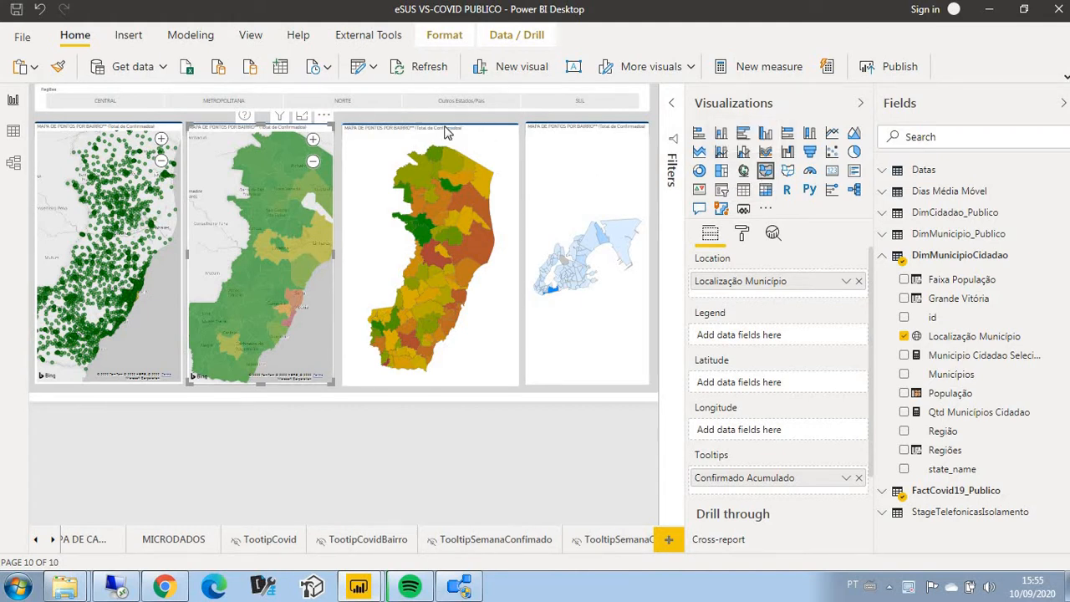
click(410, 136)
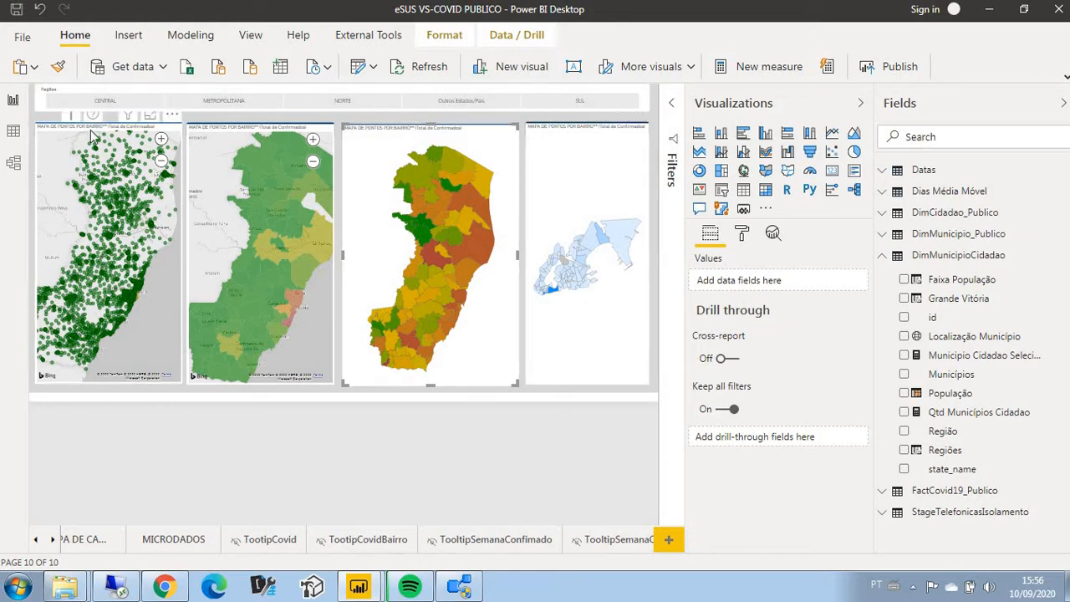
click(56, 134)
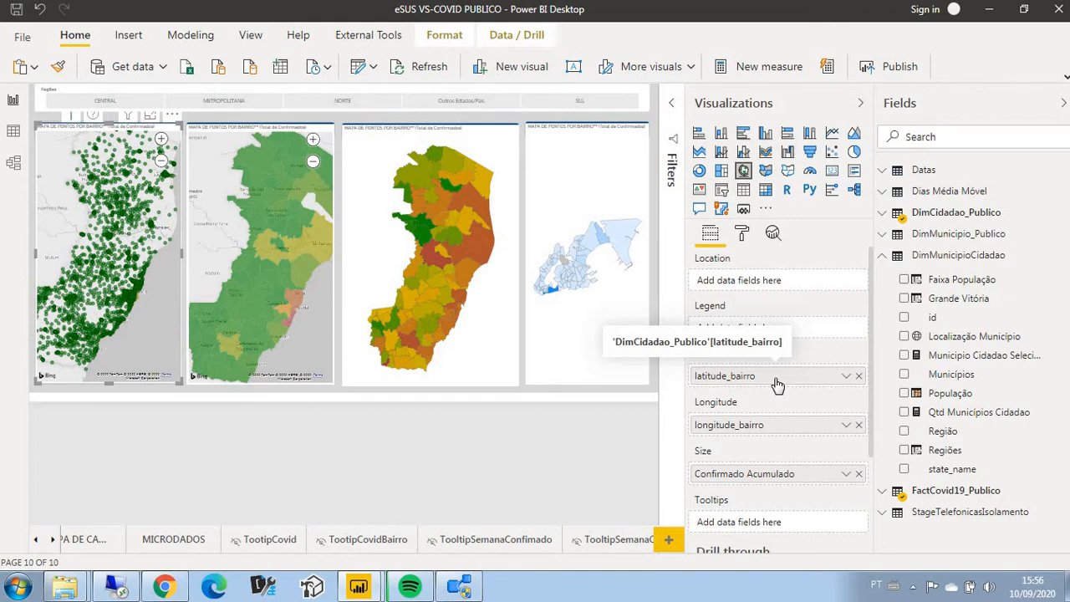
click(846, 377)
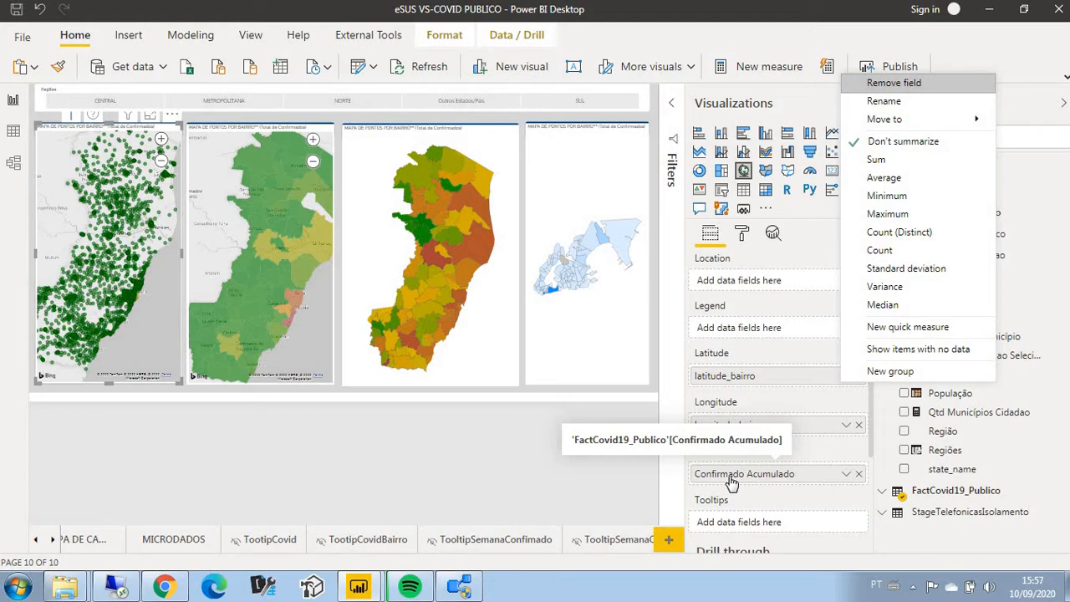
click(741, 239)
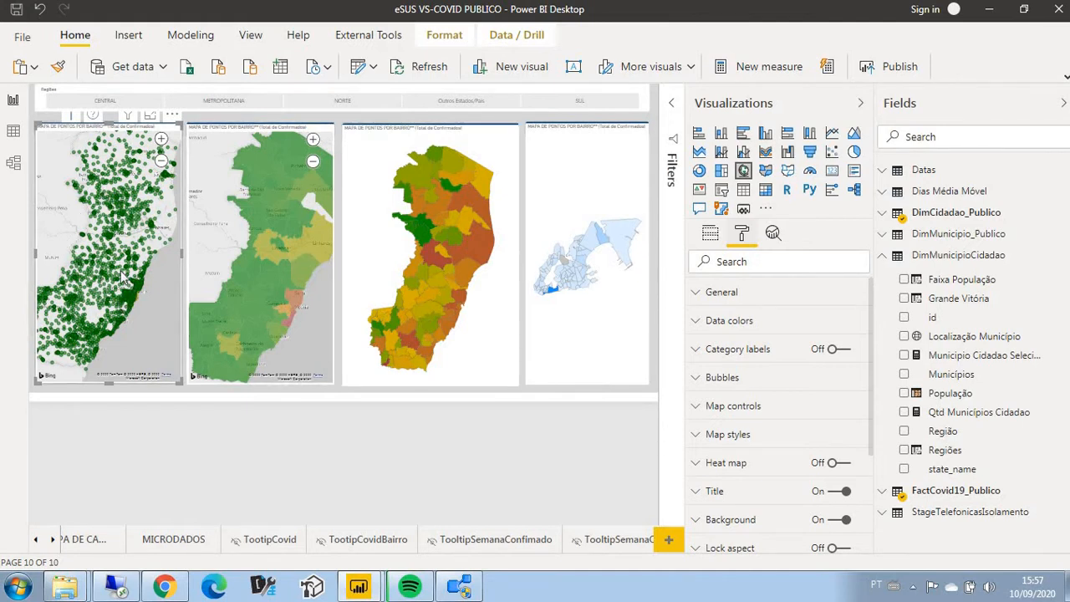
Filter the maps to the METROPOLITANA region and zoom the neighbourhood point map in on the Vitória coast.
click(205, 104)
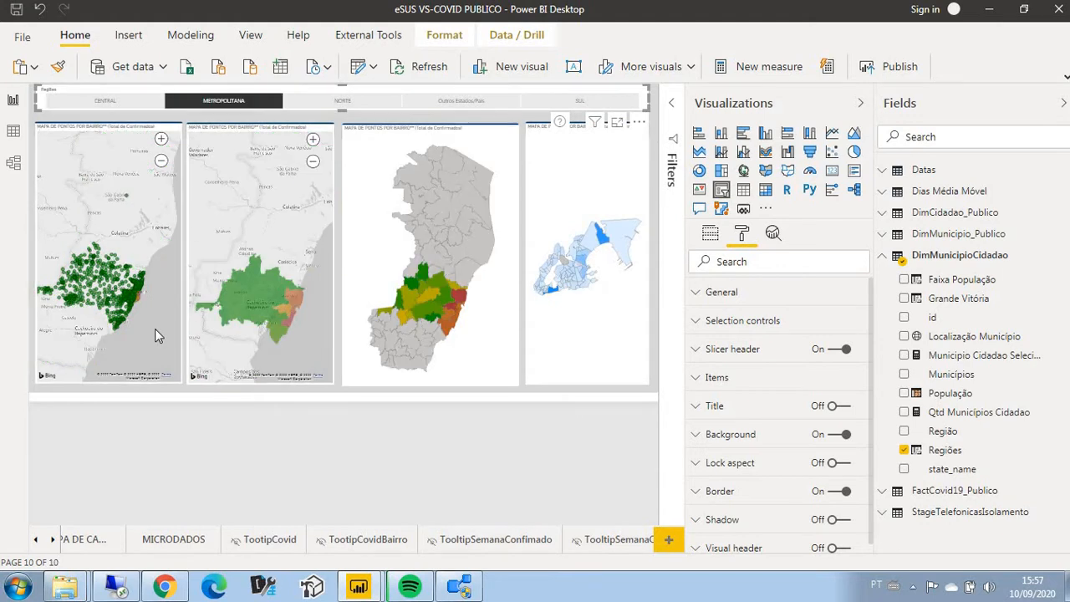
scroll(154, 309, up, 2)
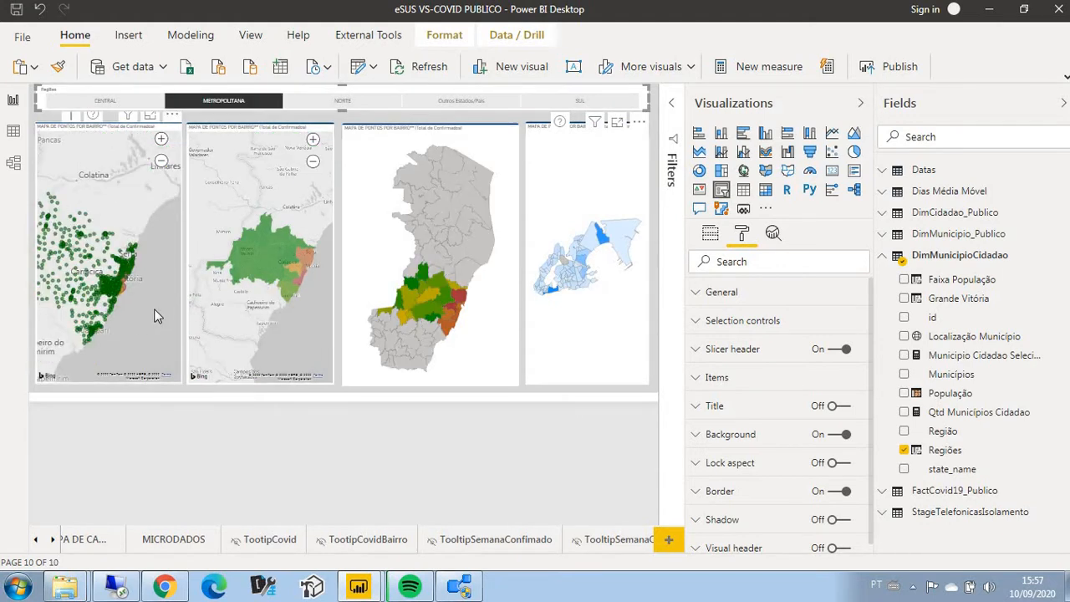
drag(117, 271, 172, 293)
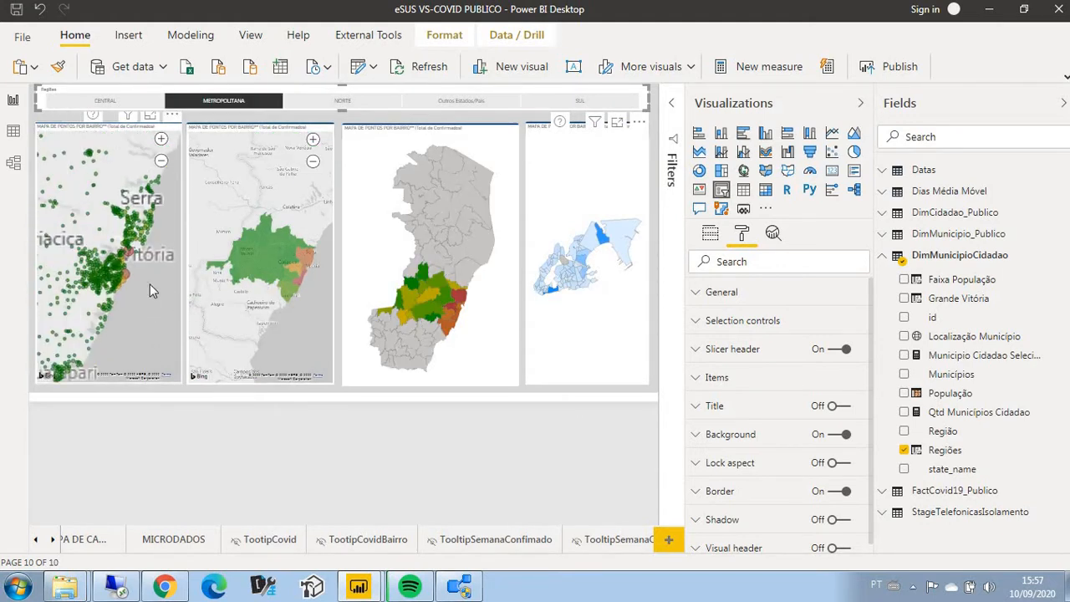
click(150, 283)
scroll(150, 283, down, 1)
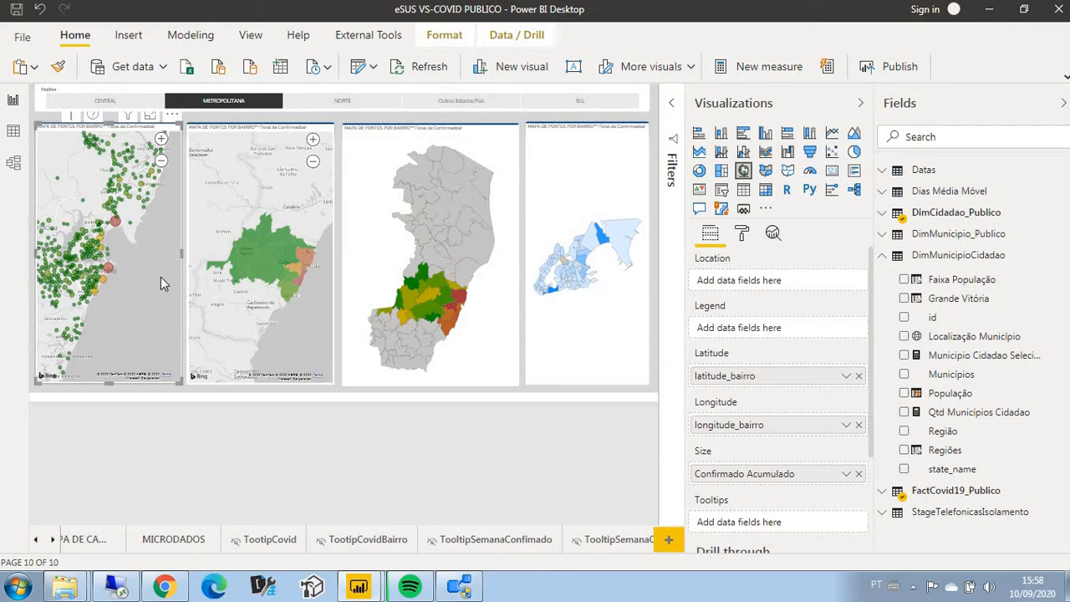
Review the point map's conditional data color rule and its map control settings without changing them.
click(740, 239)
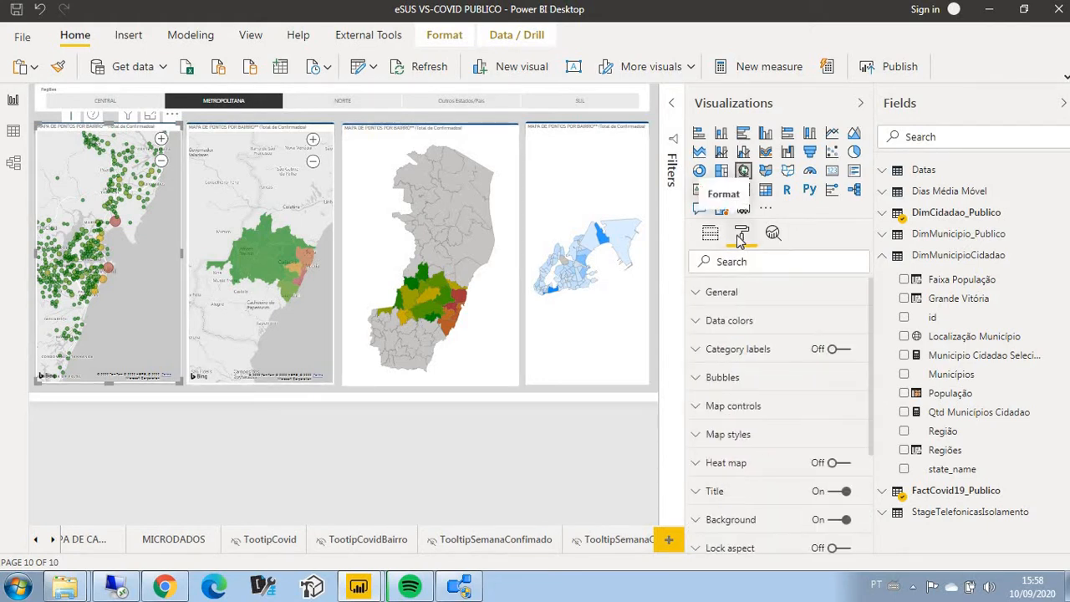
click(697, 330)
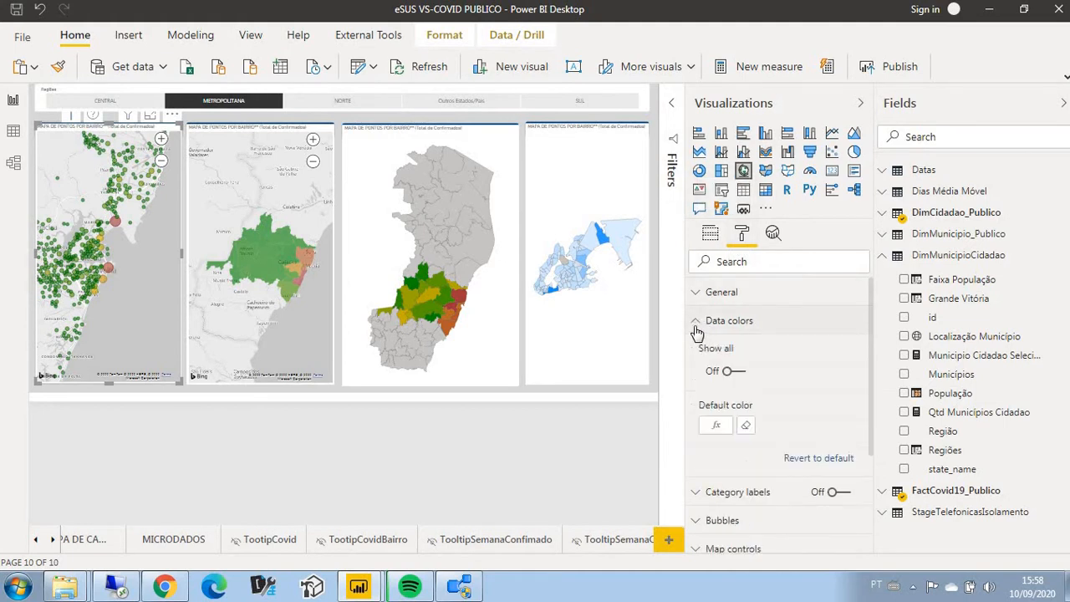
click(716, 425)
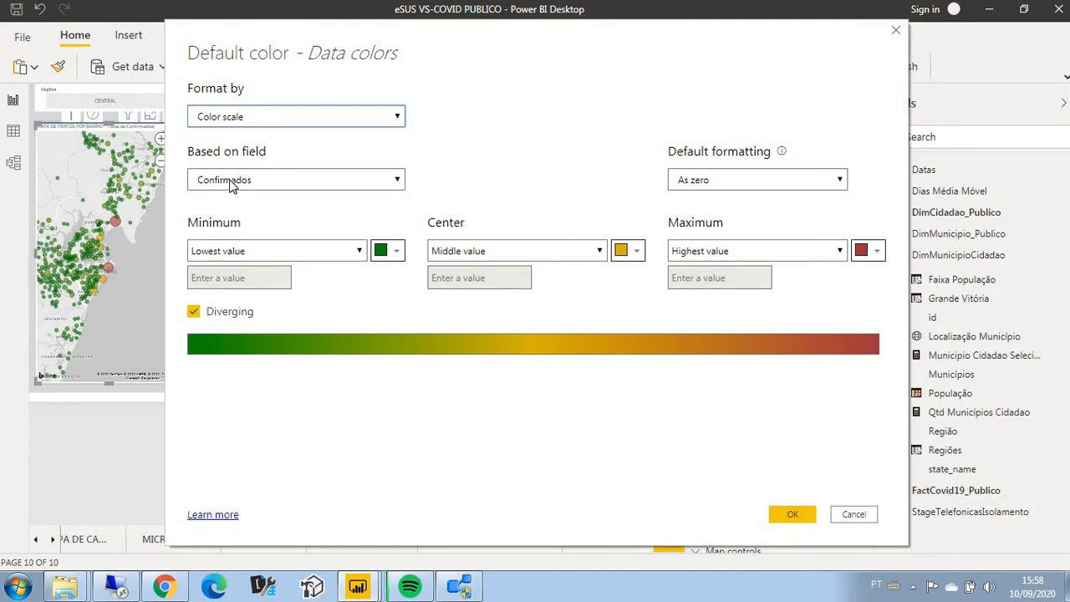
click(897, 34)
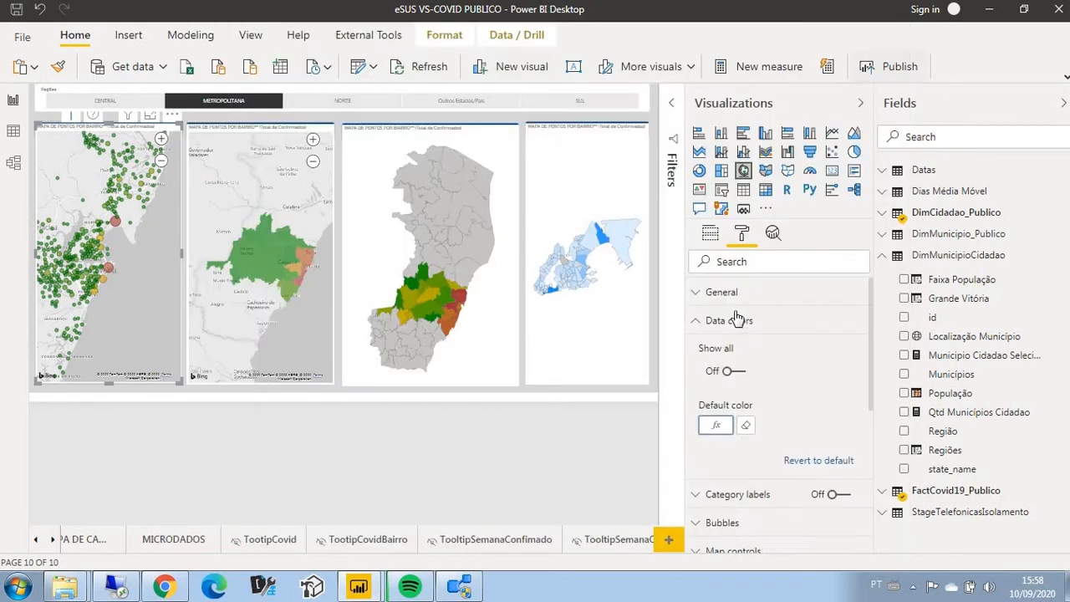
click(701, 326)
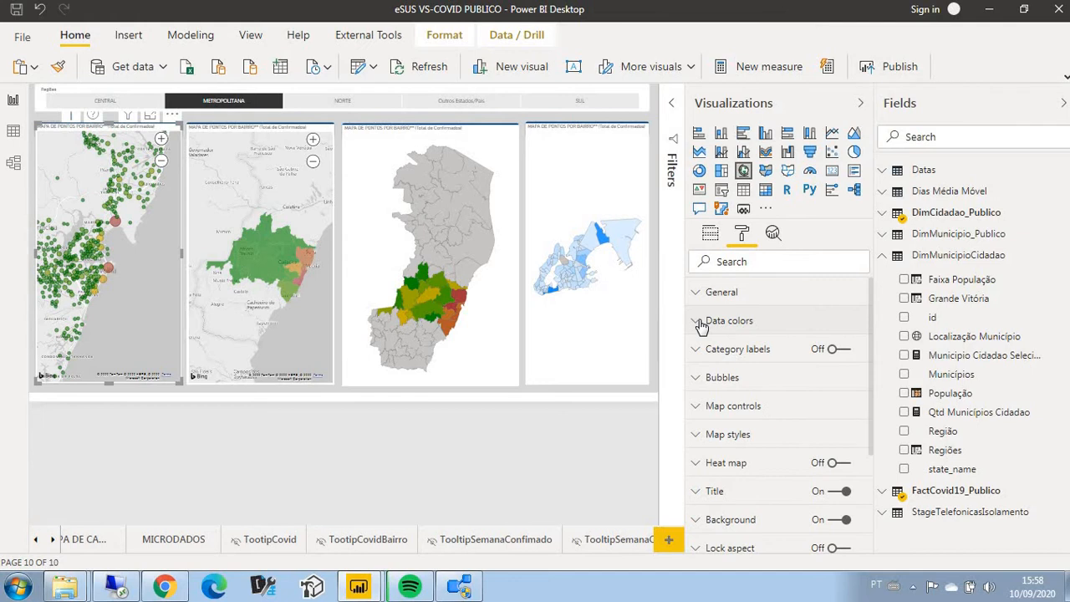
click(706, 410)
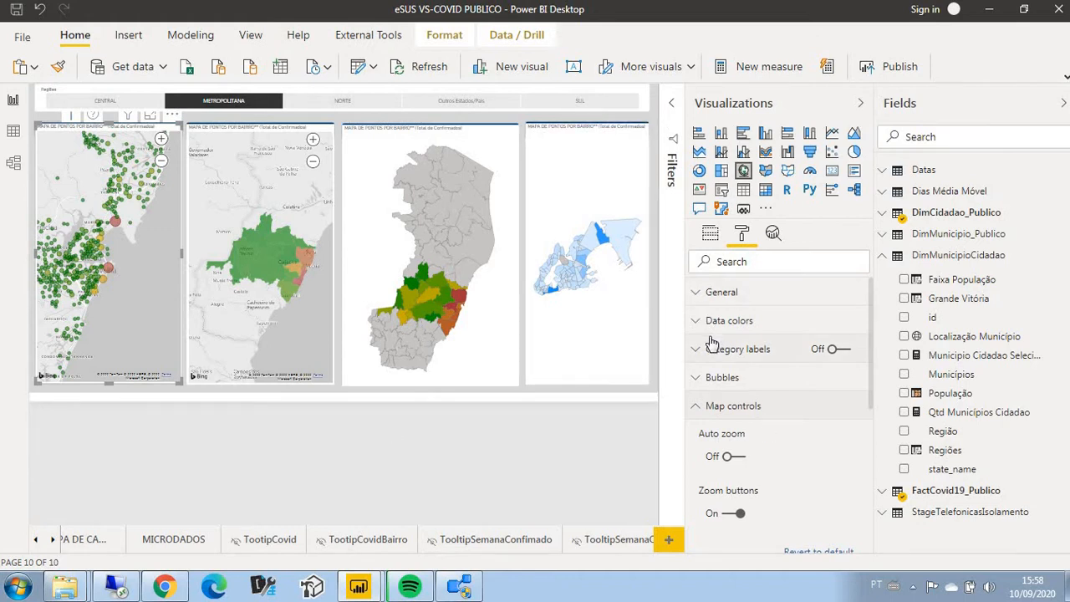
click(702, 411)
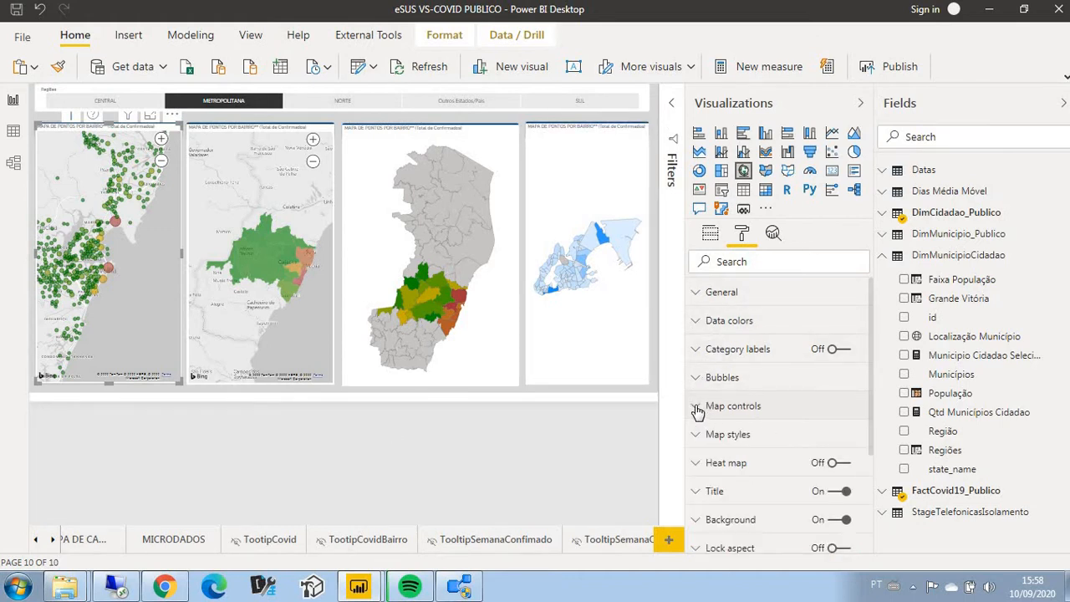
Select the filled map beside the point map and inspect its location and tooltip field assignments.
click(321, 199)
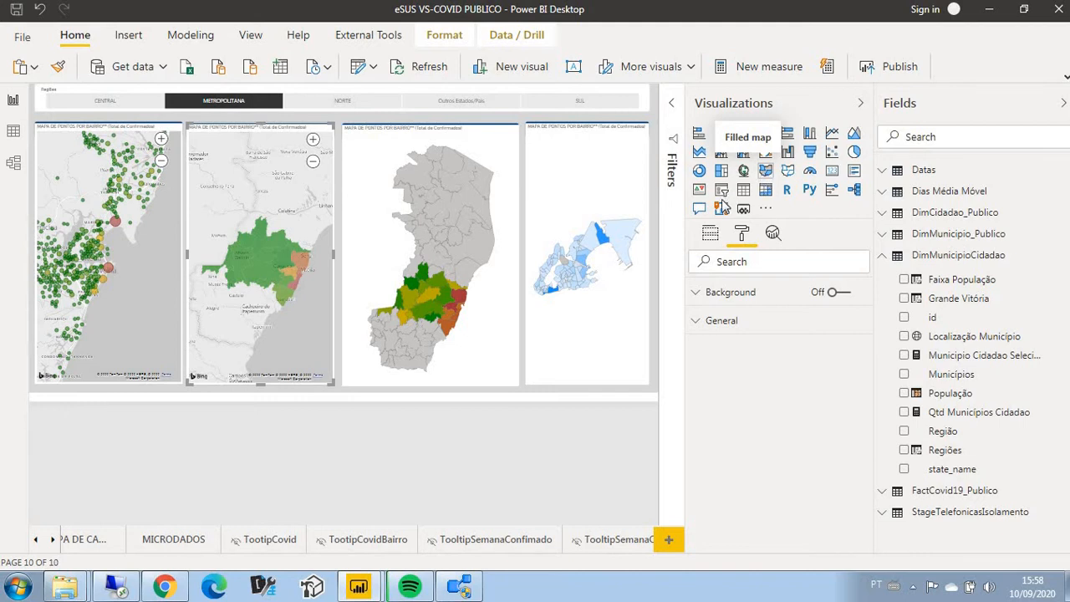
click(711, 238)
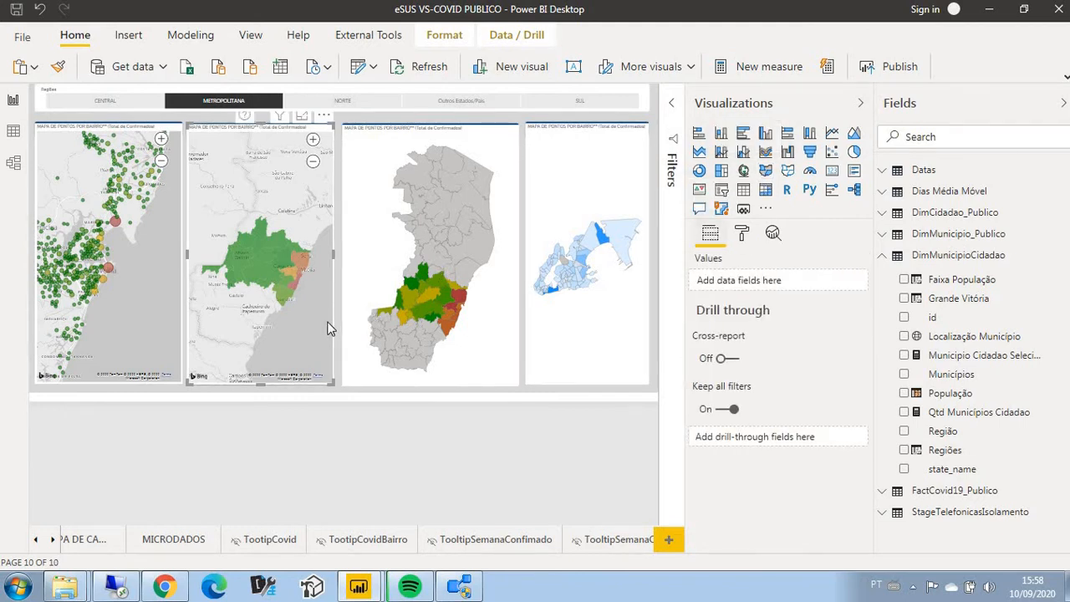
click(322, 324)
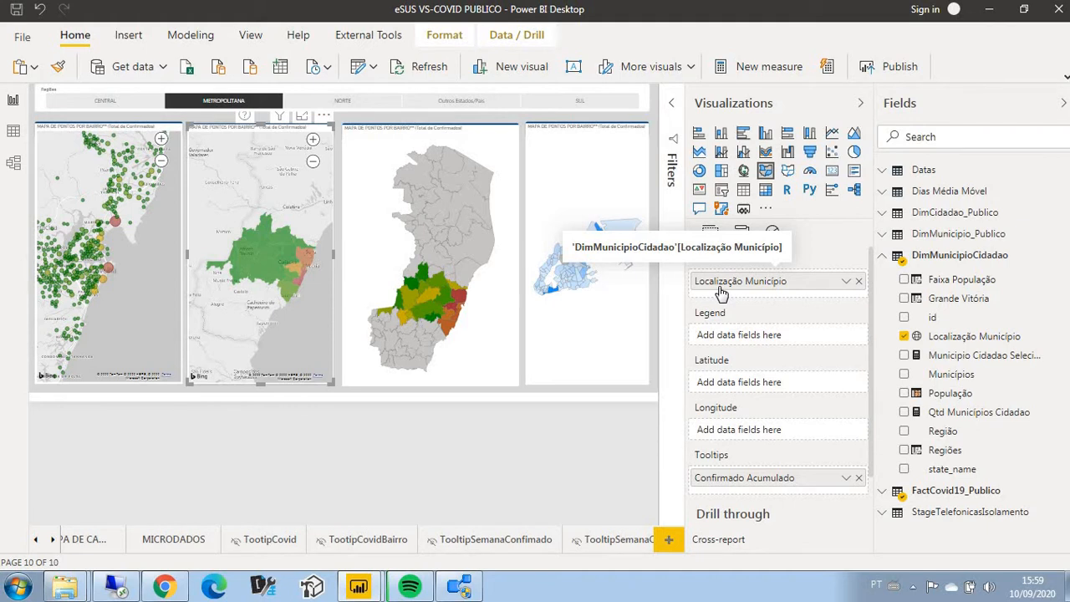
Examine the formula of the Localização Município column, including its municipality reference and its state and country text.
click(977, 343)
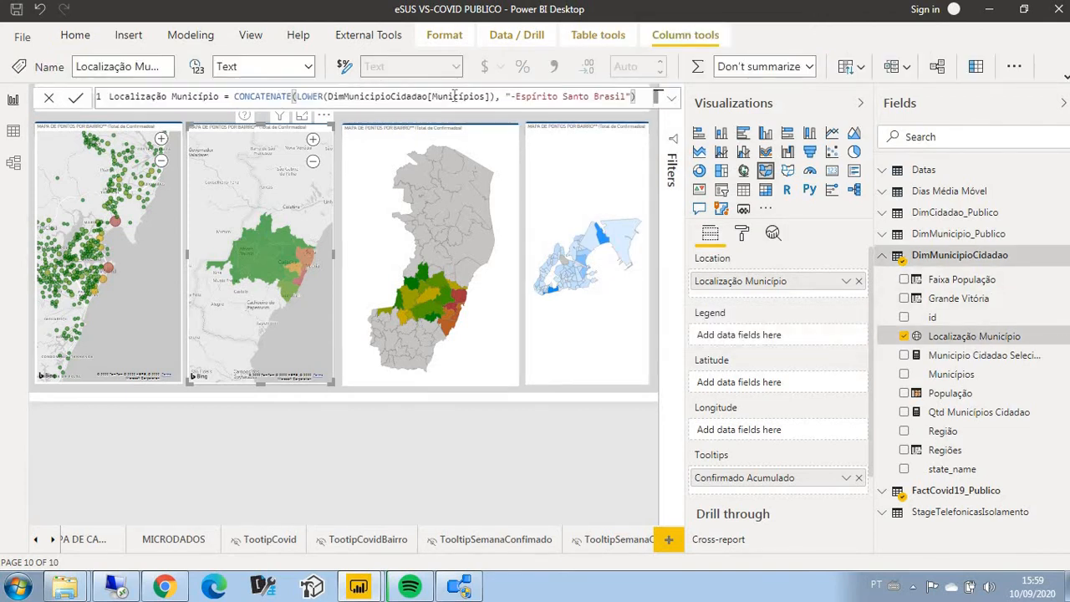
drag(487, 96, 432, 100)
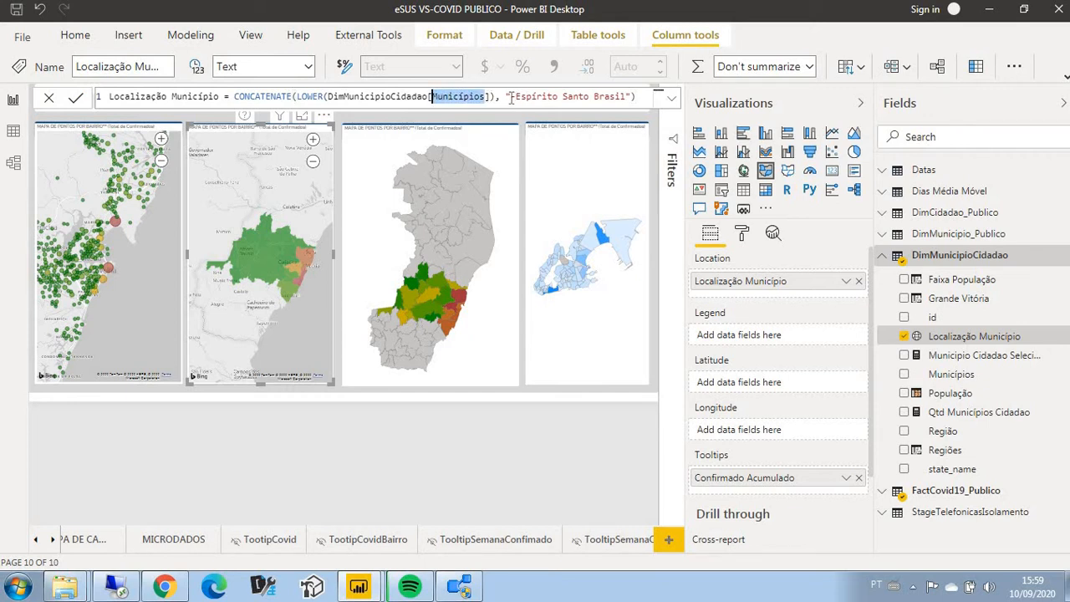
drag(510, 96, 632, 96)
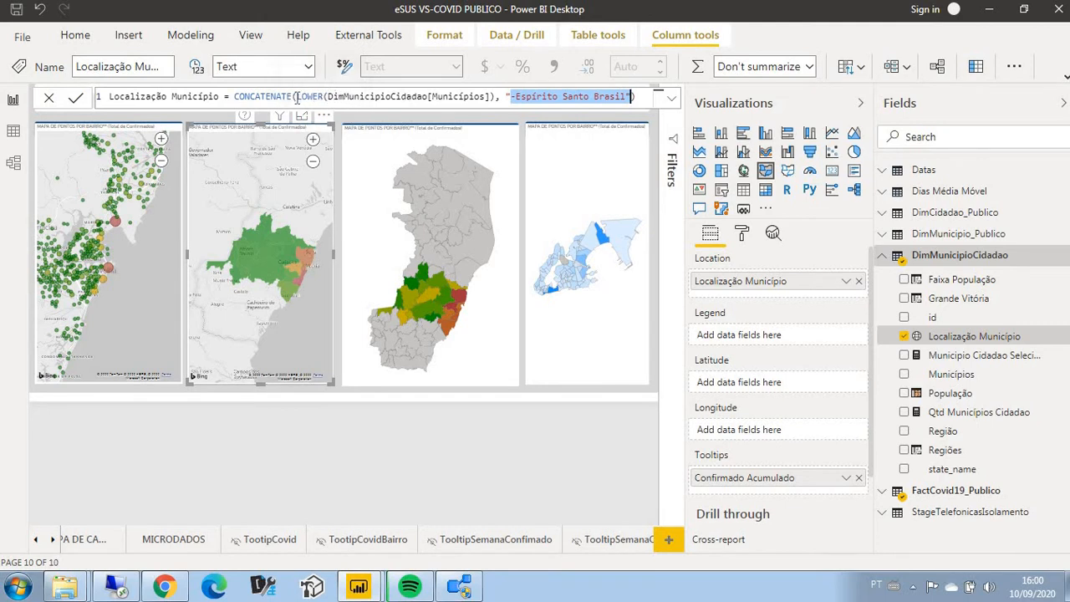
drag(298, 96, 629, 96)
drag(628, 97, 295, 97)
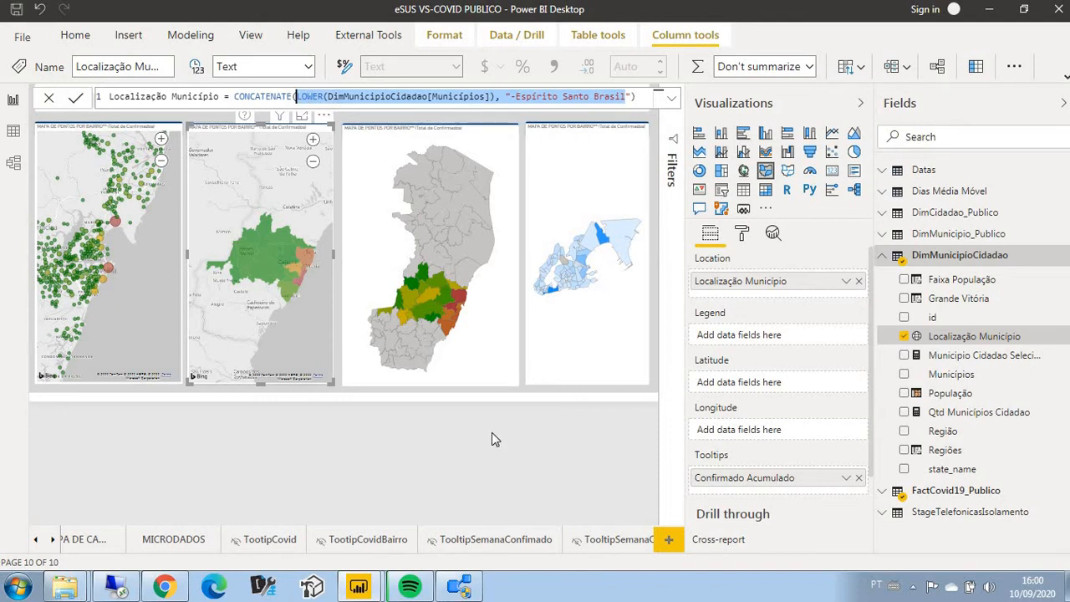
Review the filled map's data color and map control formatting options.
click(274, 130)
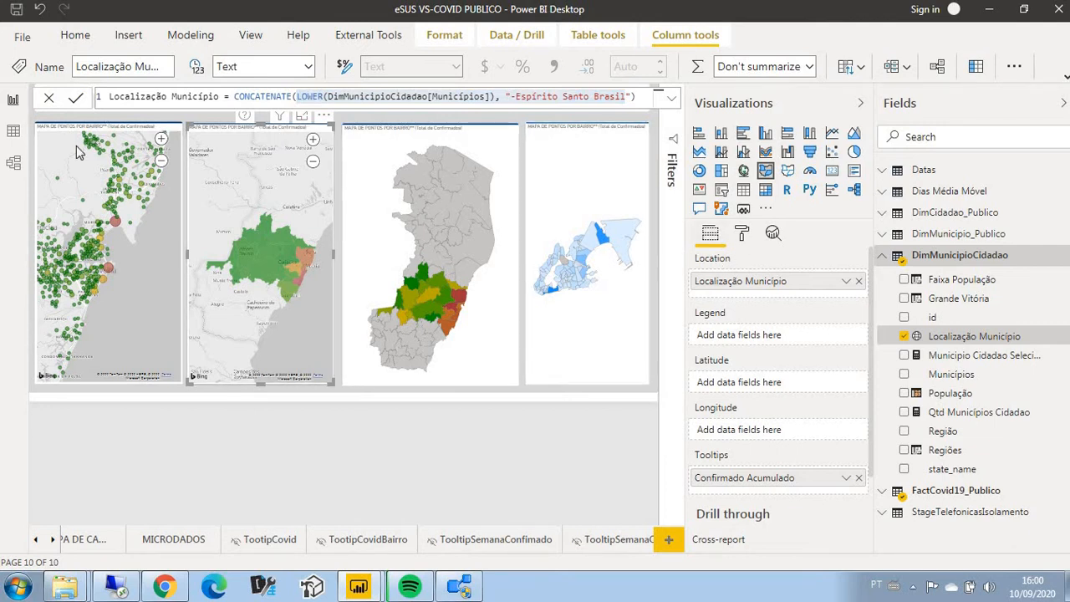
click(742, 236)
click(722, 321)
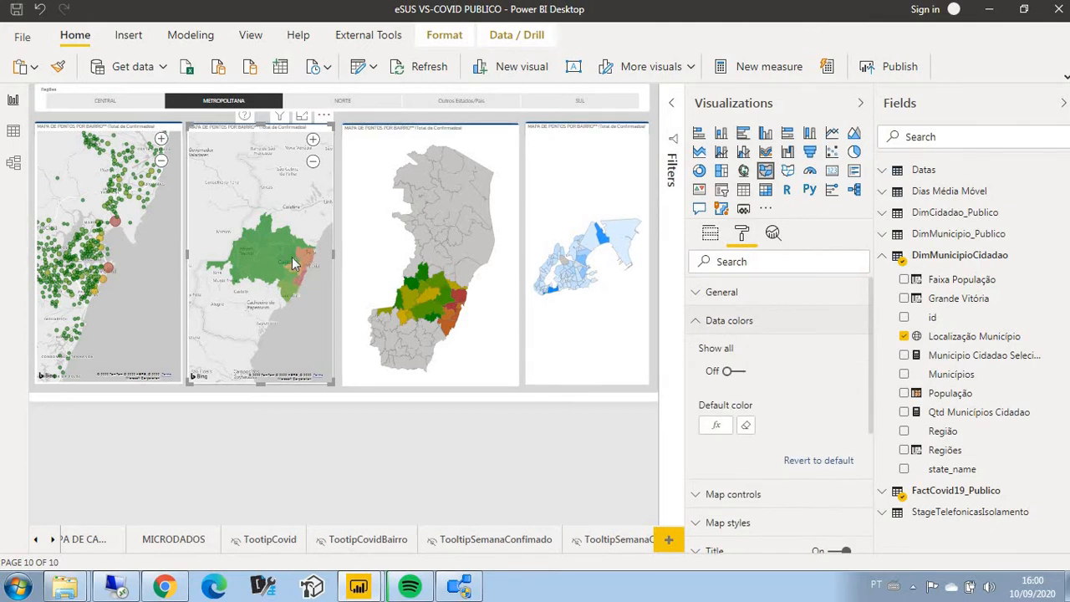
click(699, 324)
click(709, 351)
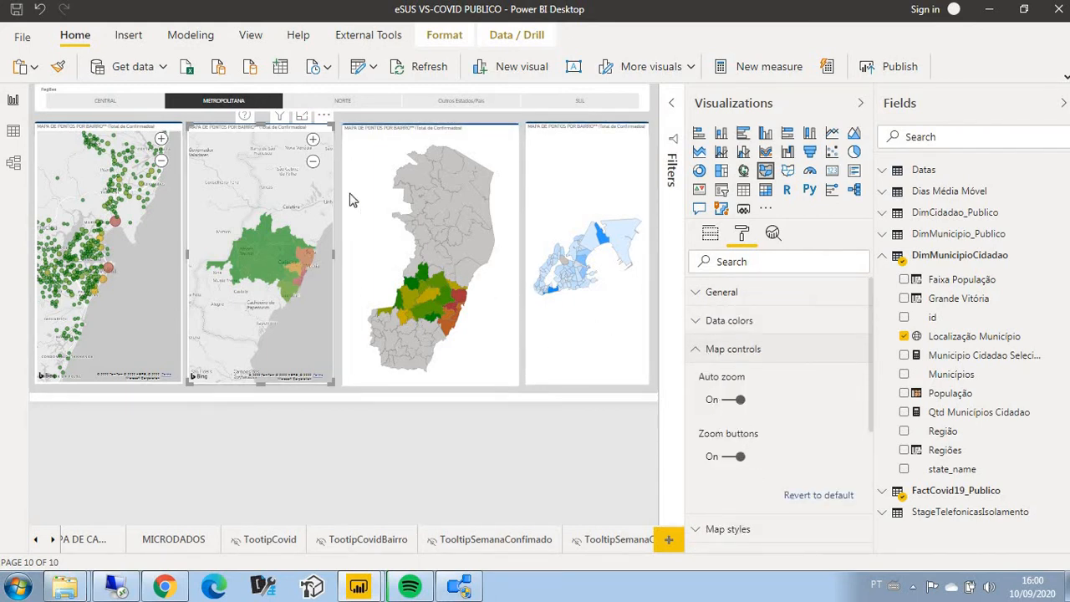
click(697, 351)
Try the Dark map theme on the filled map and set the theme back to Grayscale.
click(700, 379)
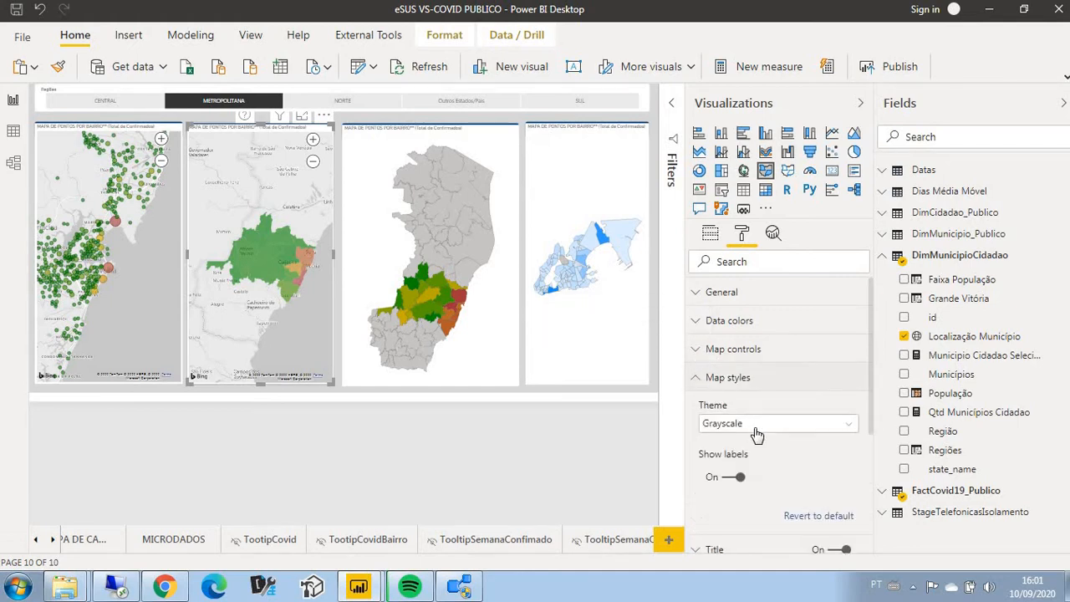
click(757, 424)
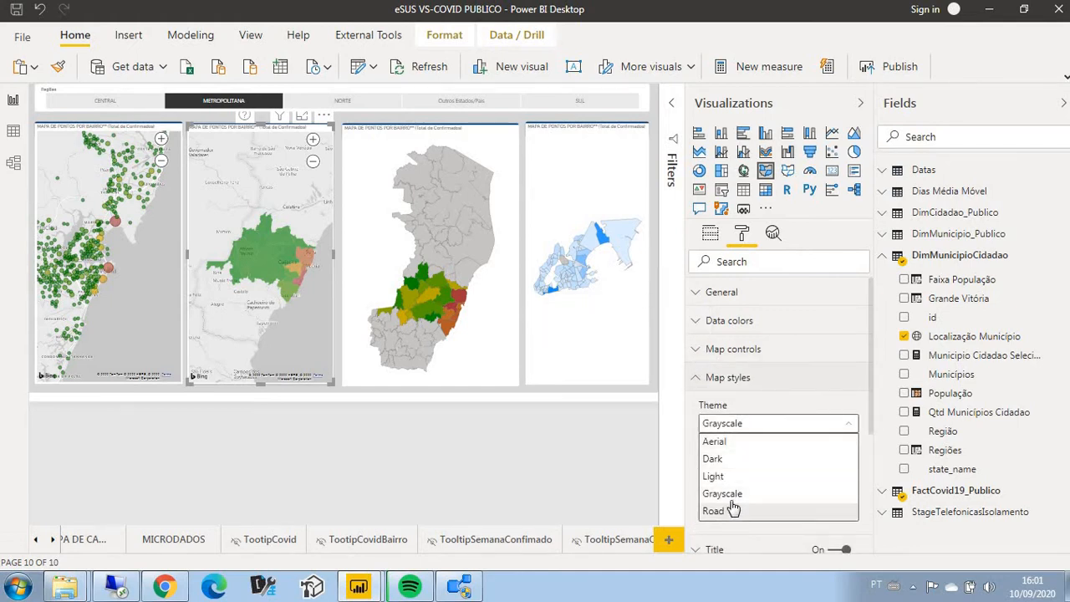
click(712, 459)
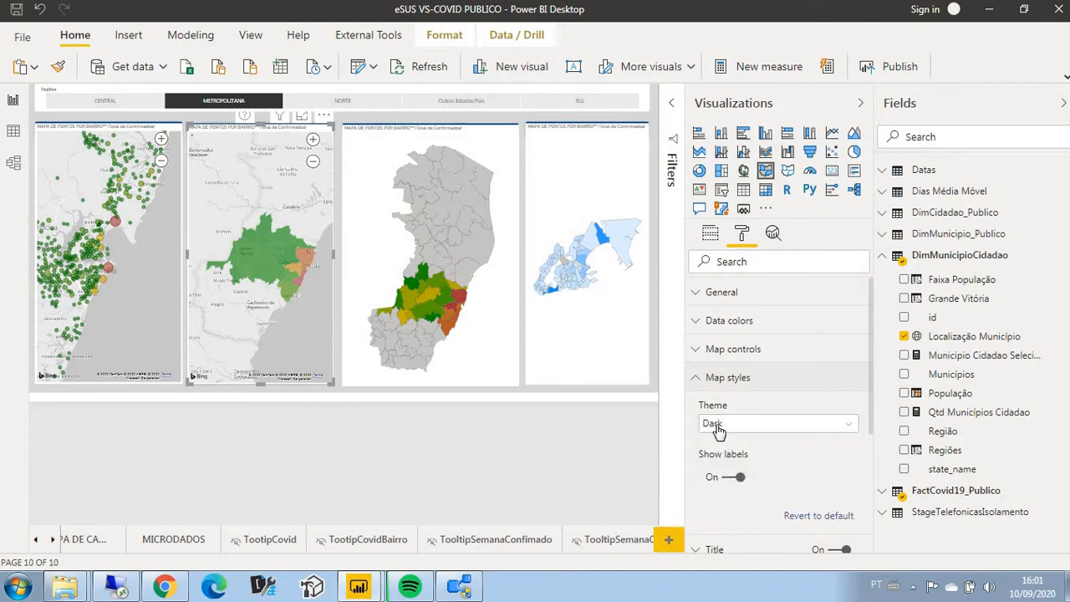
click(717, 424)
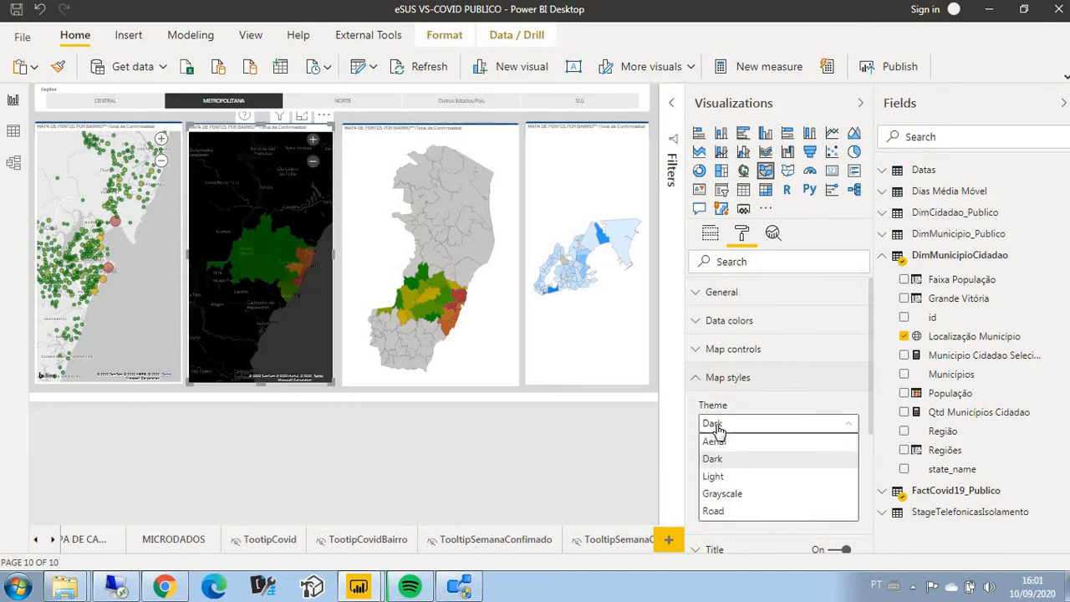
click(722, 494)
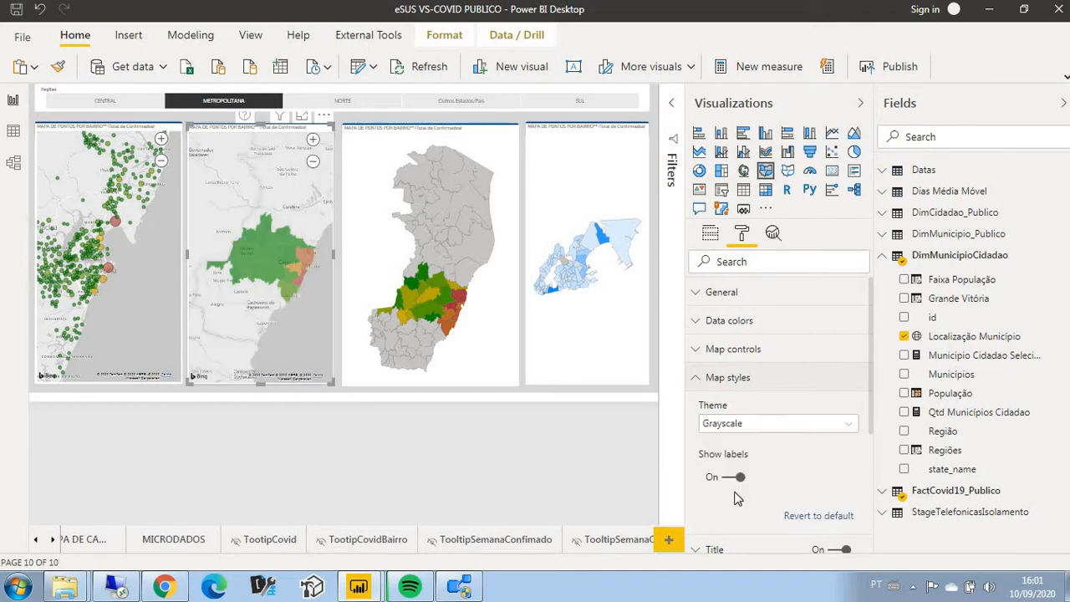
Clear the METROPOLITANA selection from the Regiões slicer.
drag(312, 298, 303, 327)
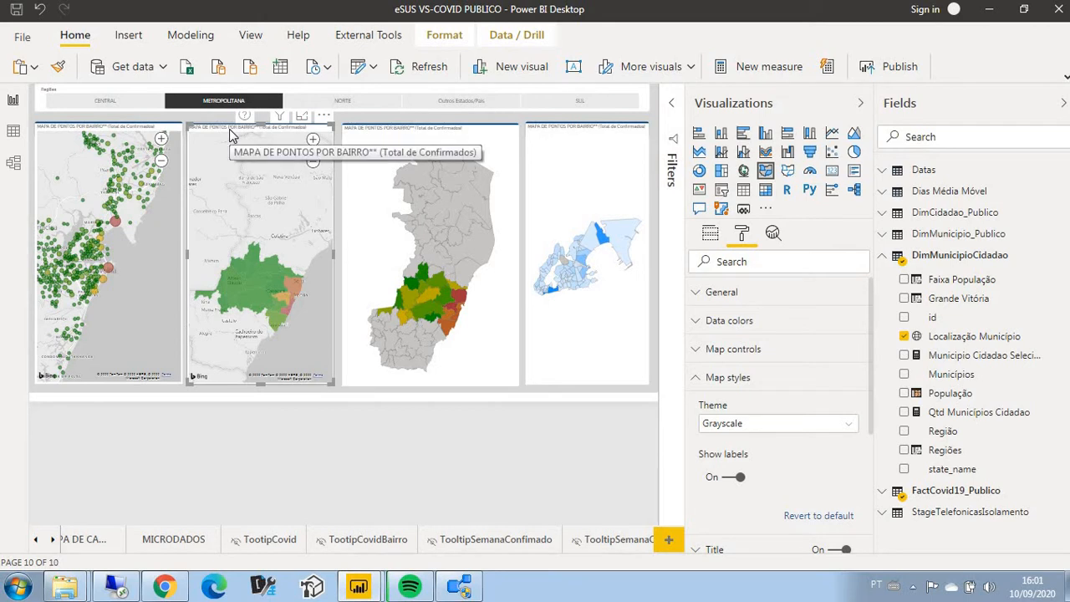
click(270, 105)
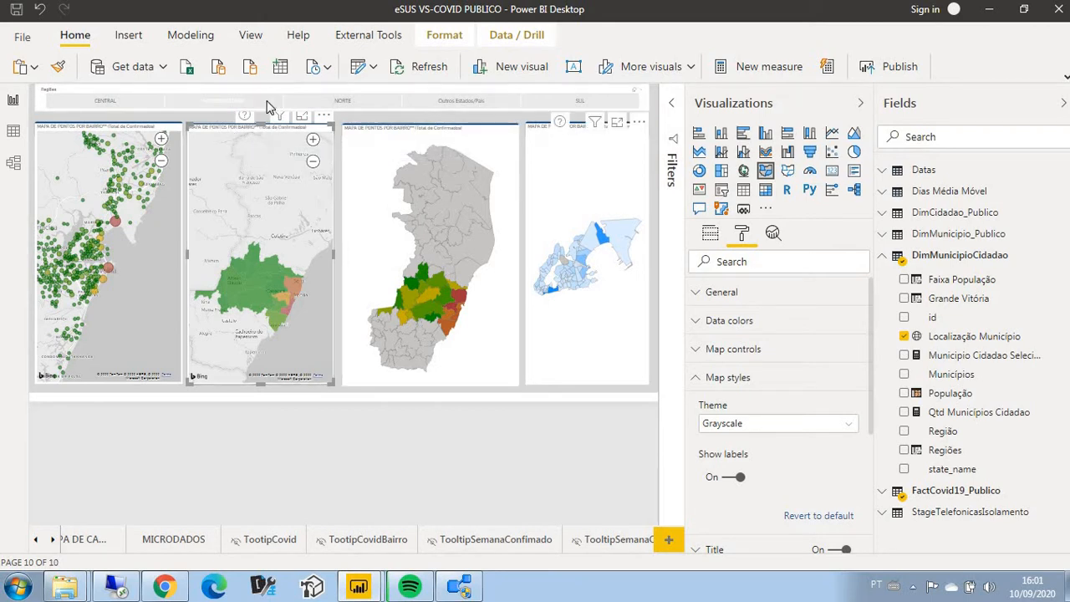
click(269, 105)
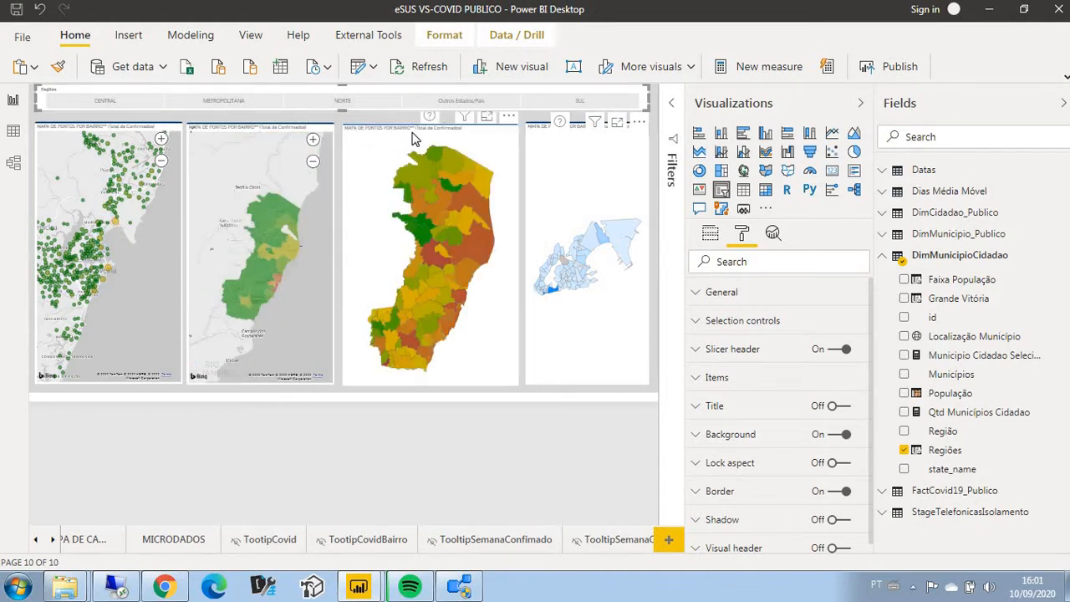
Add a new report page with an enlarged shape map visual and assign Localização Município as its location.
click(412, 138)
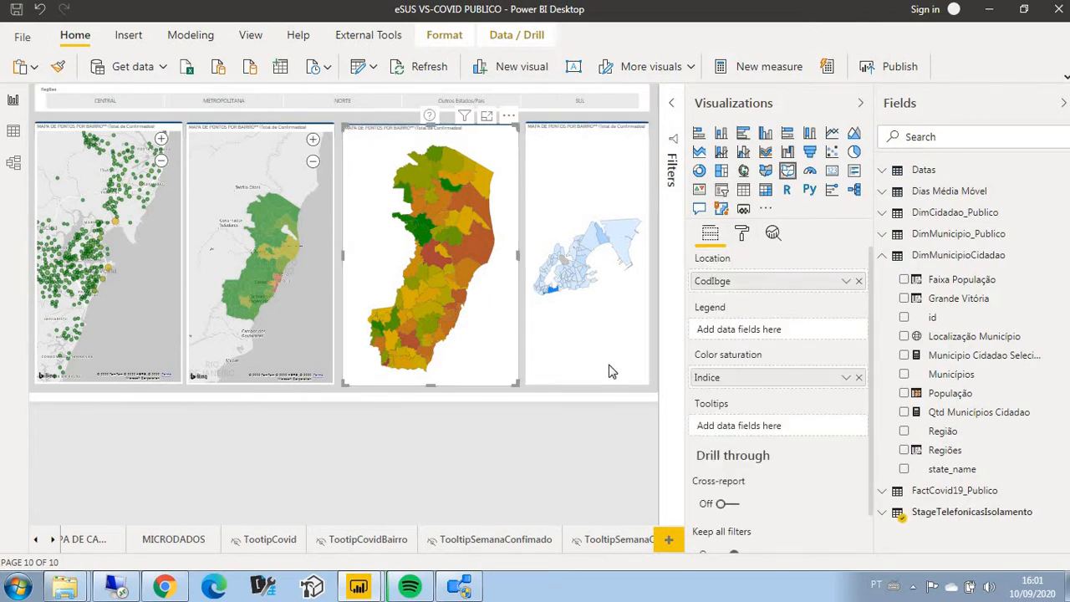
click(669, 542)
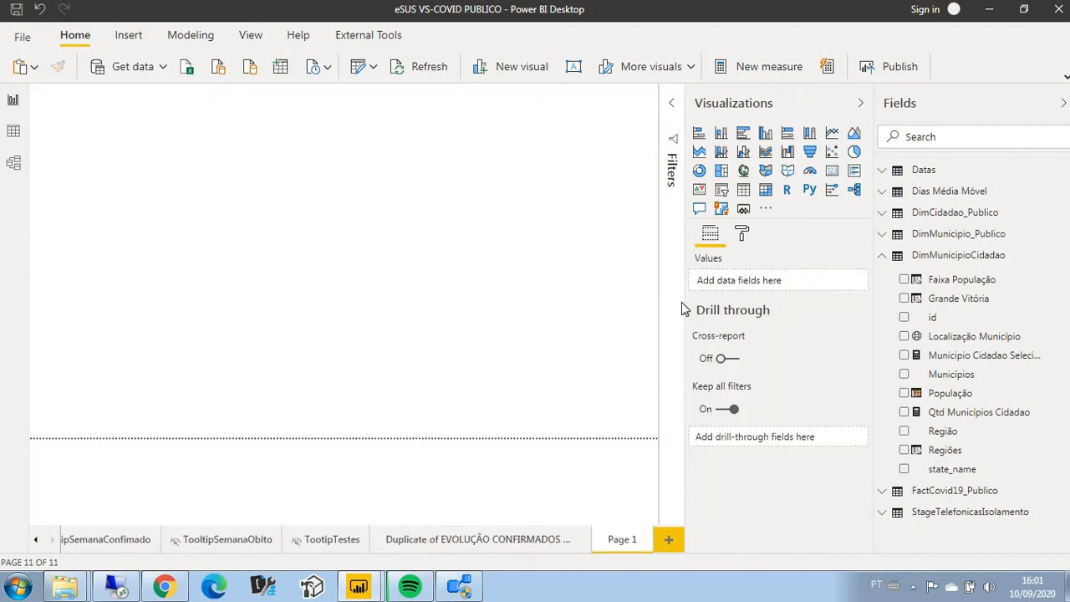
click(787, 171)
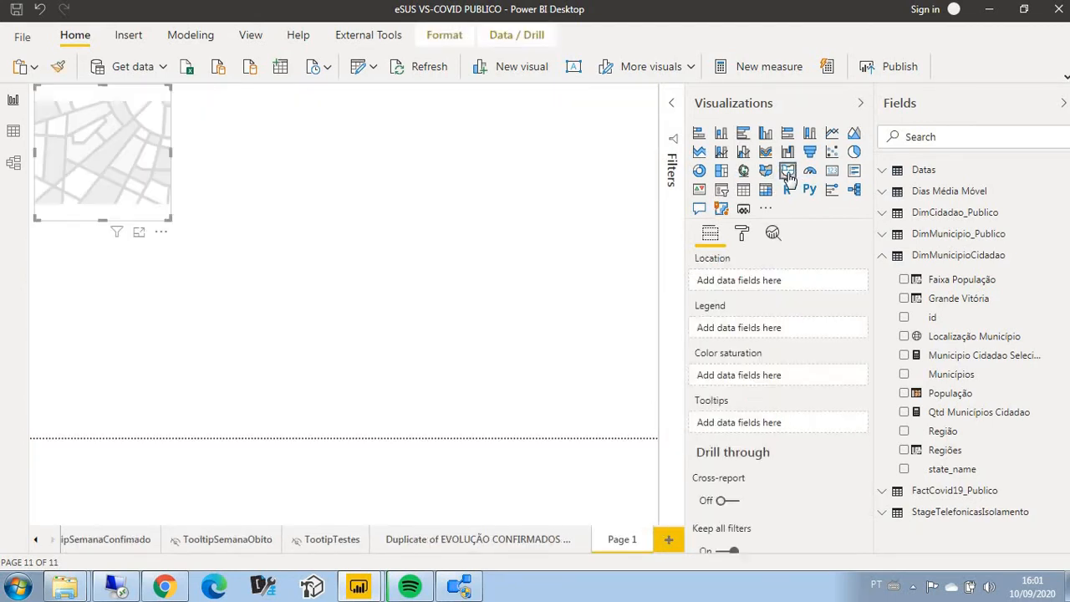
drag(168, 219, 393, 350)
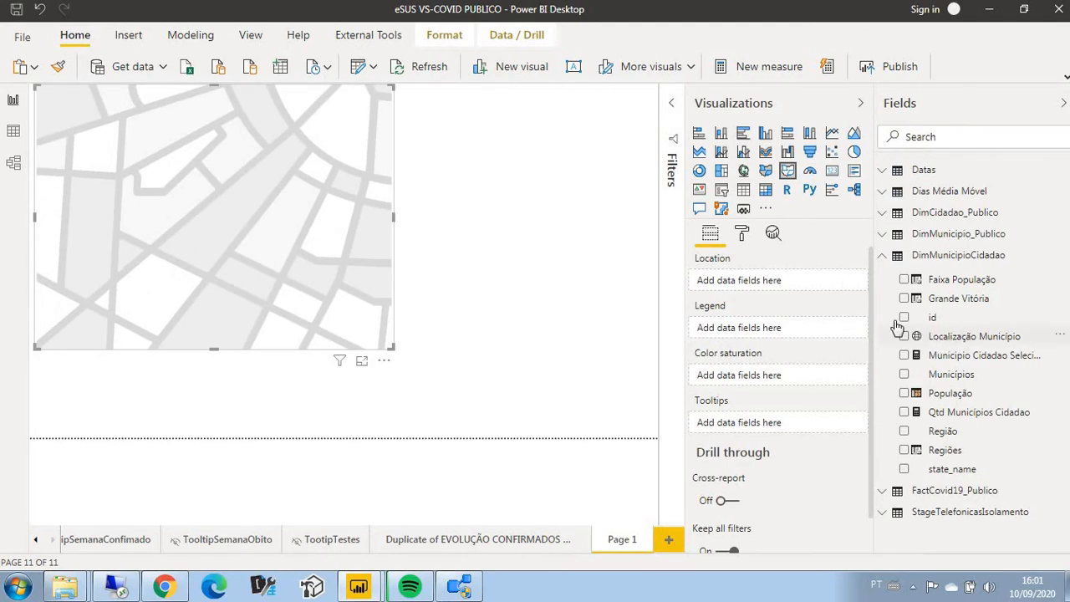
drag(897, 326, 789, 287)
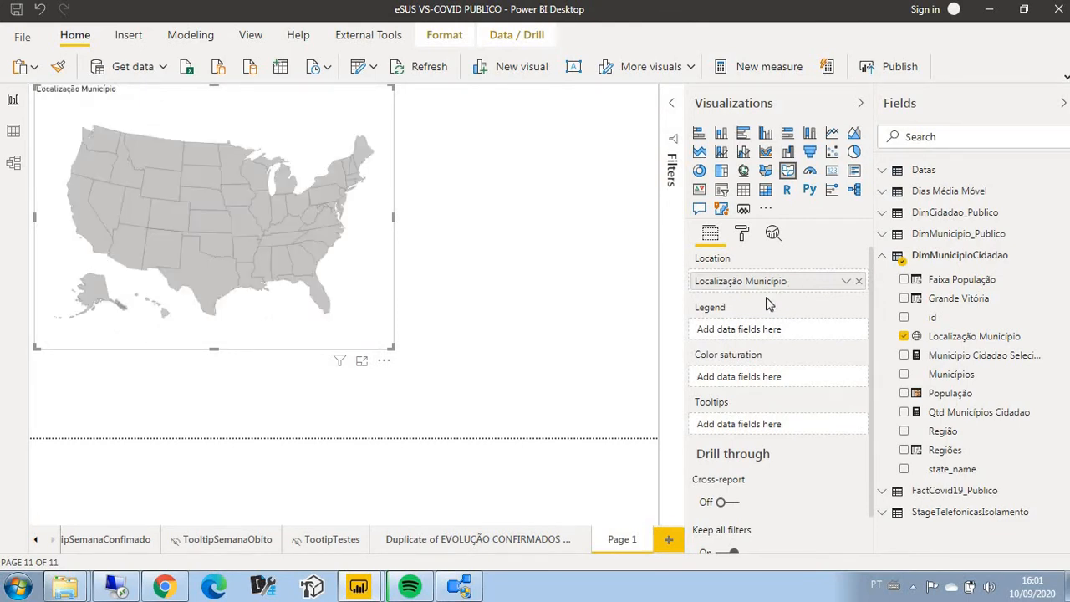
Set the shape map's built-in map to Brazil: states.
click(742, 238)
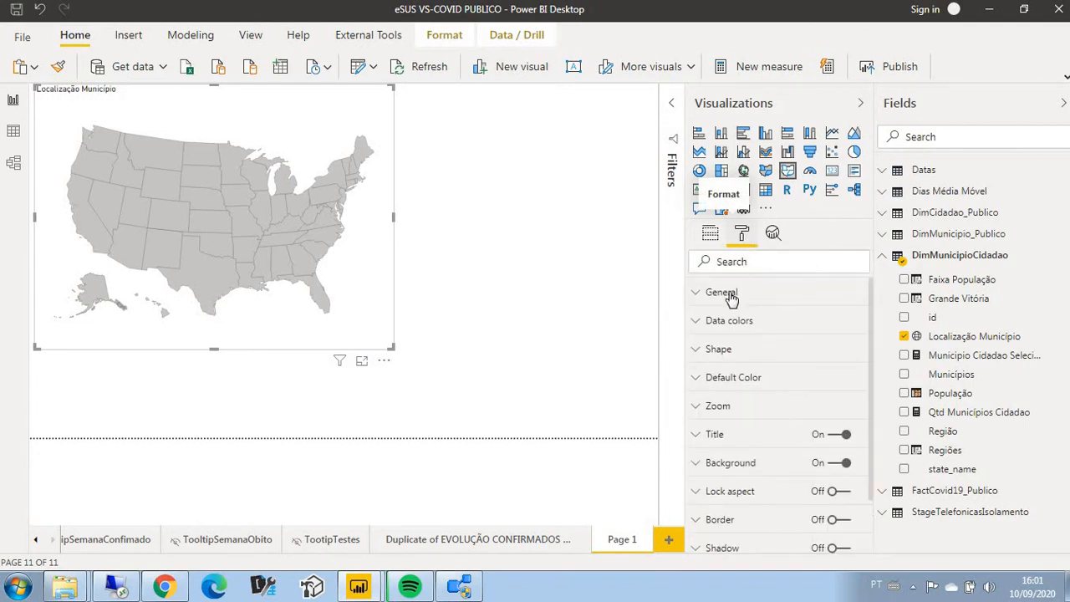
click(712, 349)
click(774, 382)
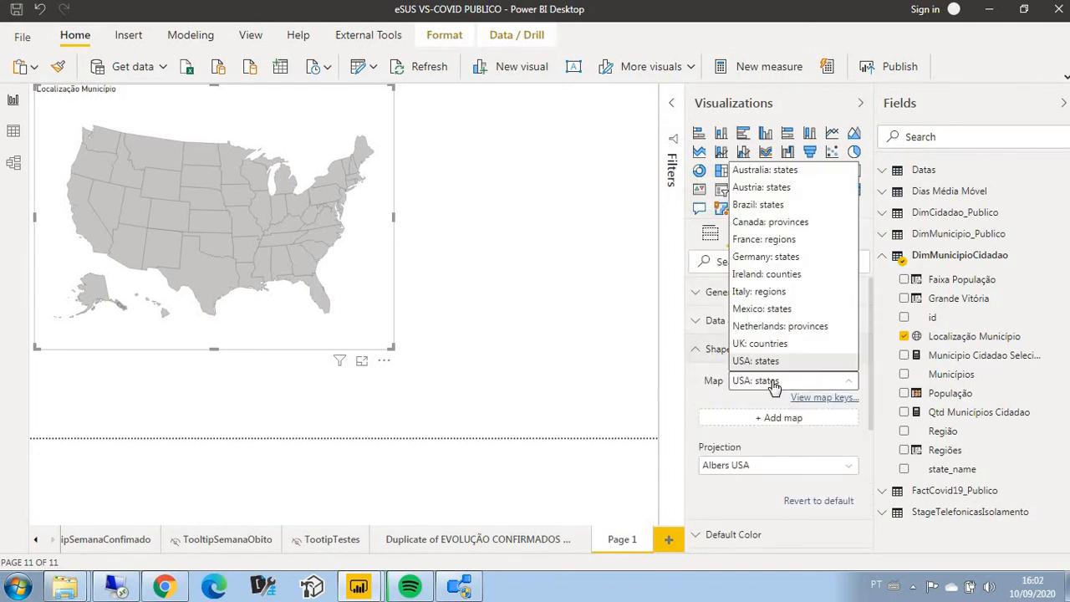
click(764, 209)
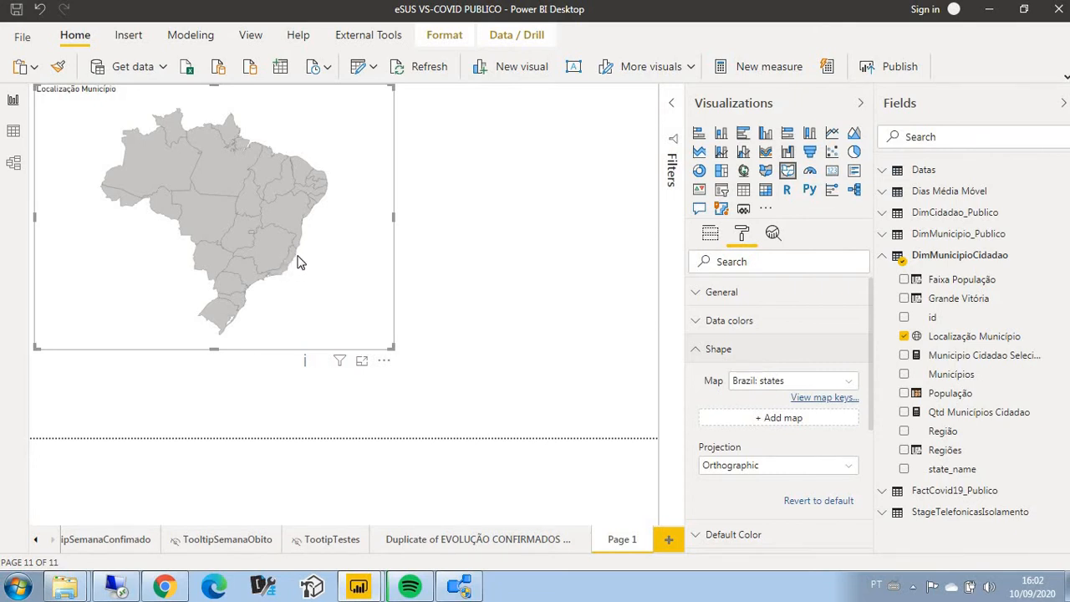
Switch to Chrome and look through the Shapefile list on ijsn.es.gov.br/mapas for the Limite Municipal do ES entry.
mouse_move(292, 255)
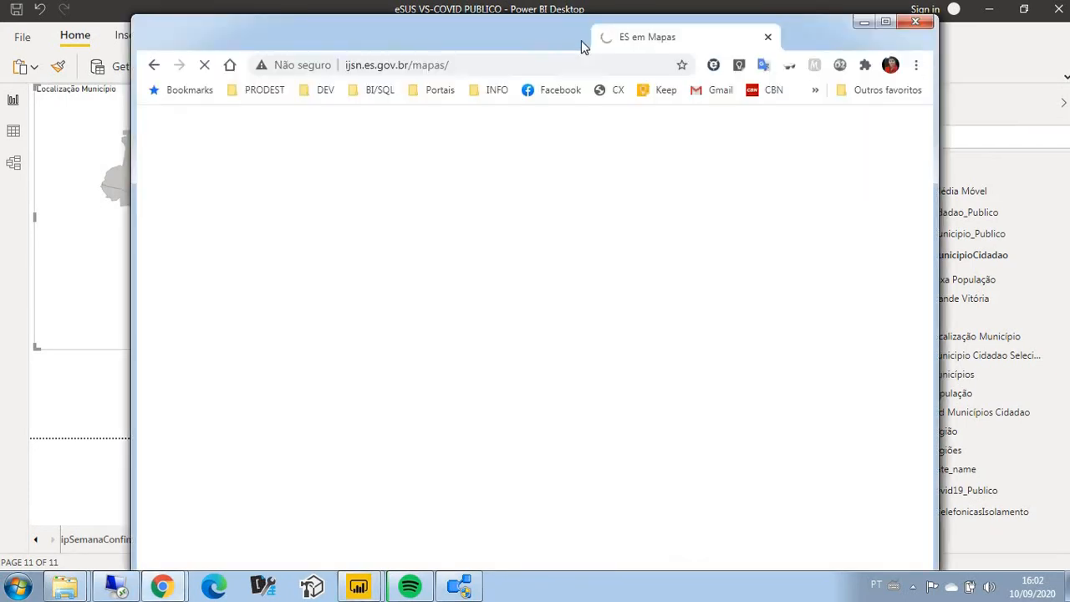
double_click(581, 40)
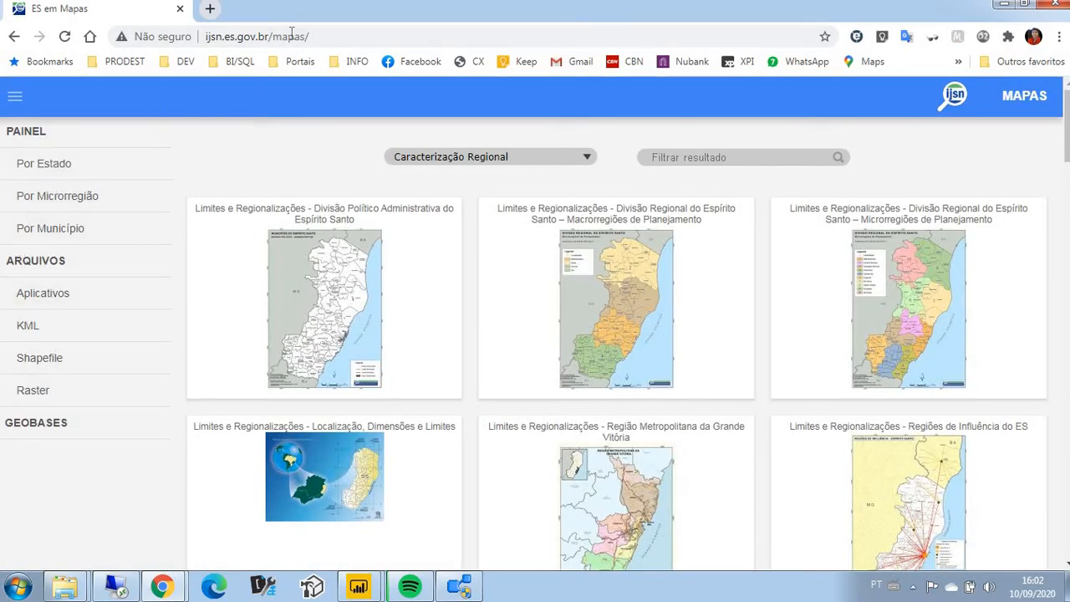
click(40, 361)
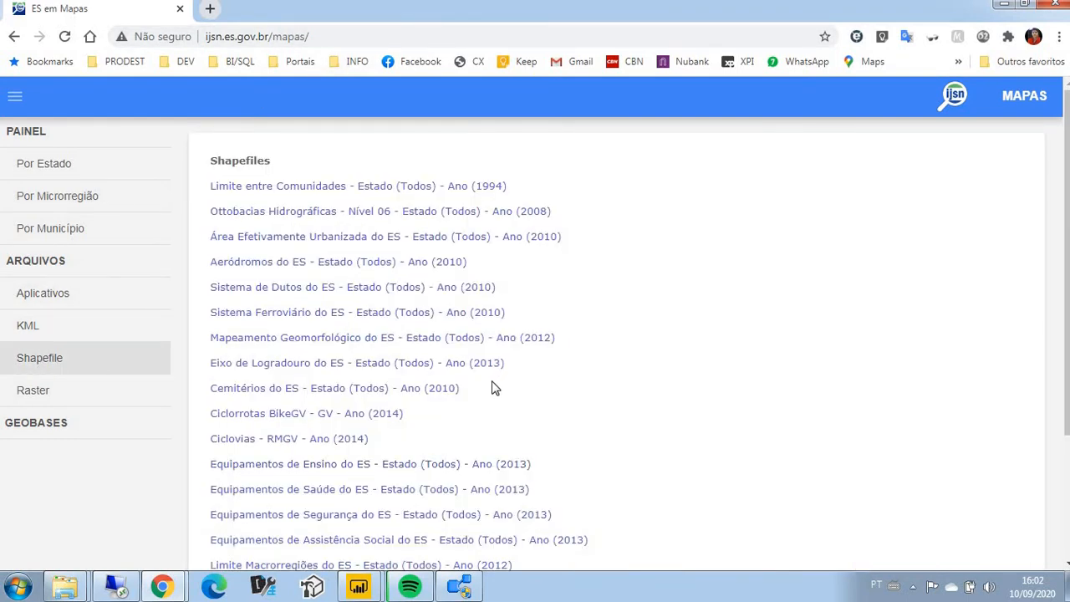
scroll(408, 407, down, 3)
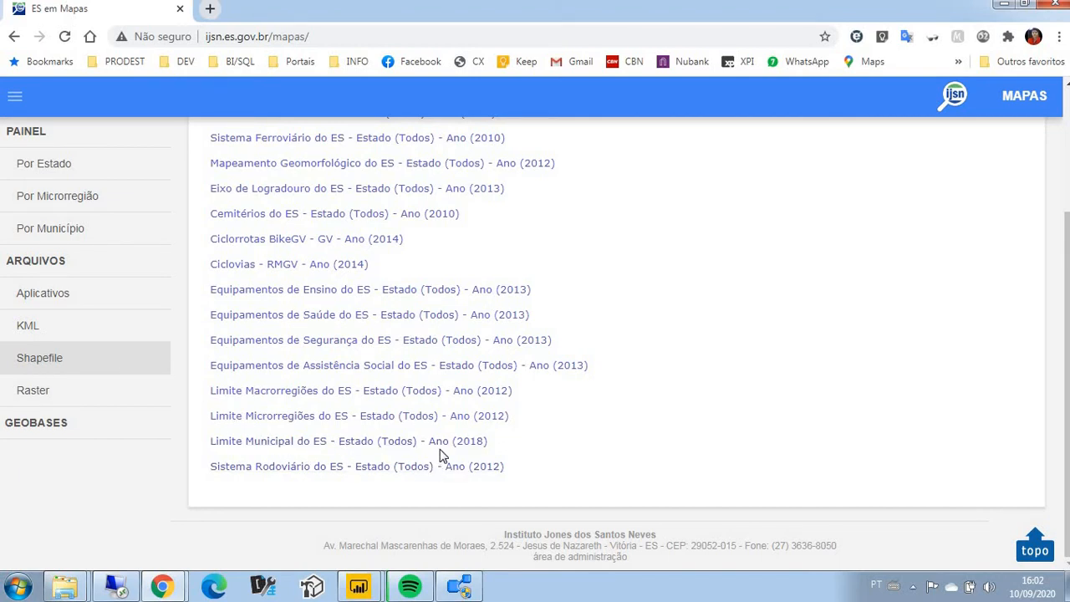
mouse_move(358, 586)
Switch to Power BI Desktop and try to add a custom map from the 20_Lim_Municipio folder in Downloads.
click(451, 501)
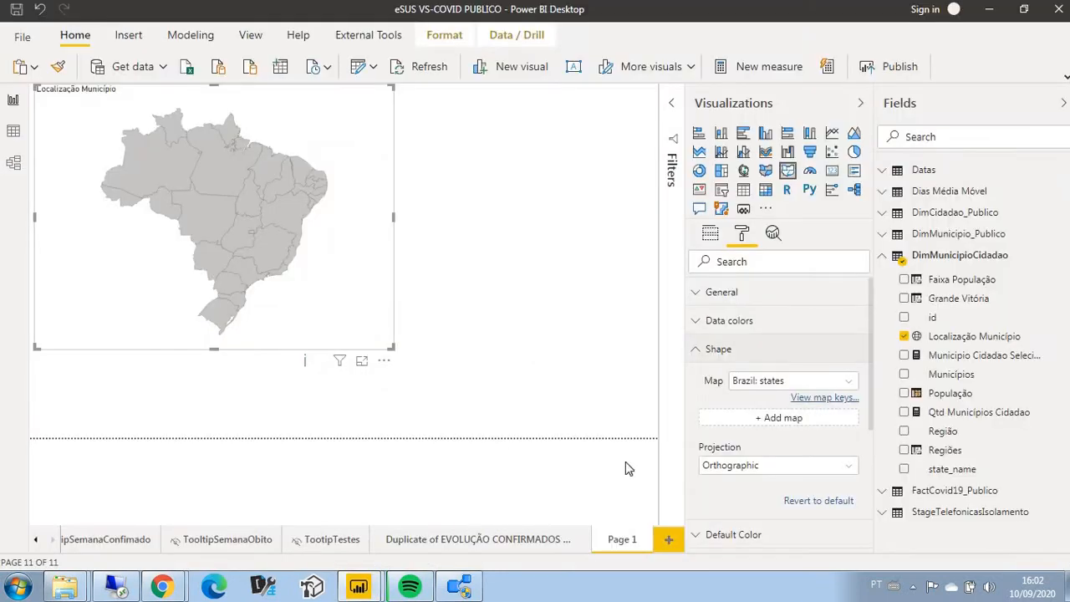
click(799, 426)
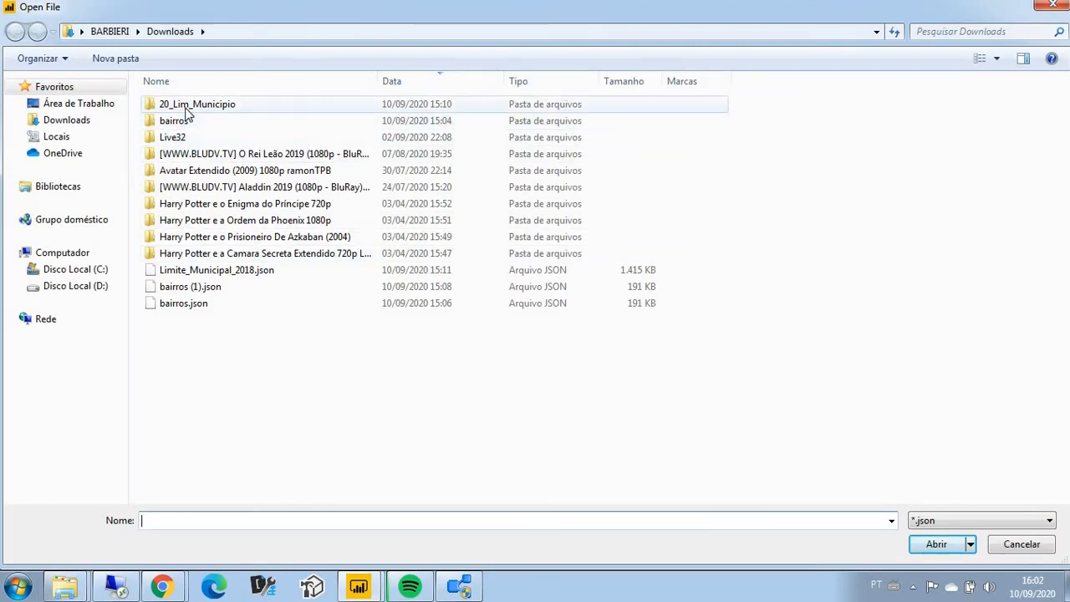
double_click(188, 106)
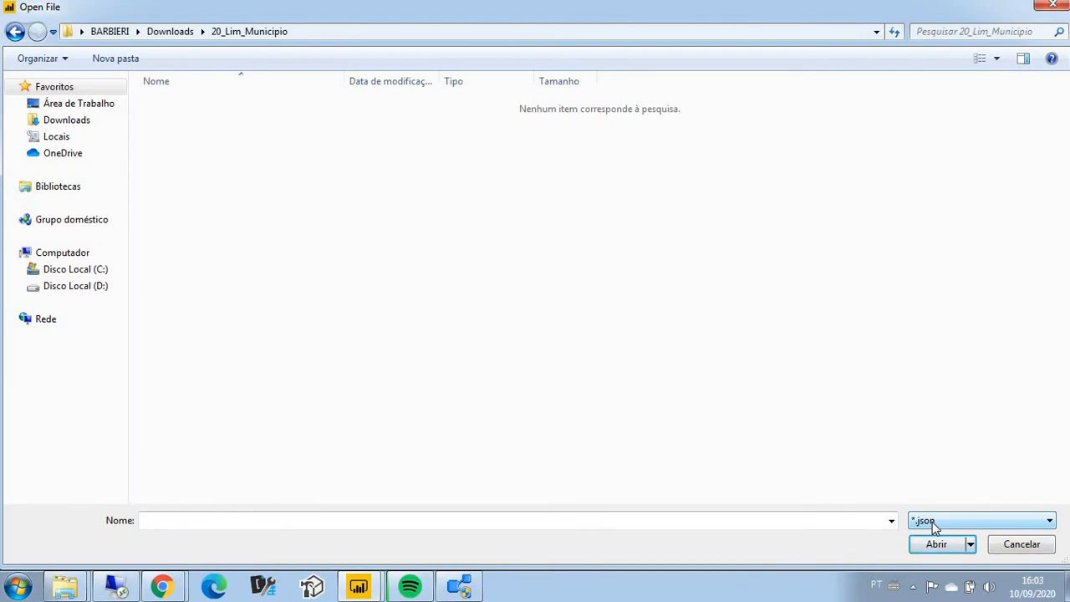
click(1022, 544)
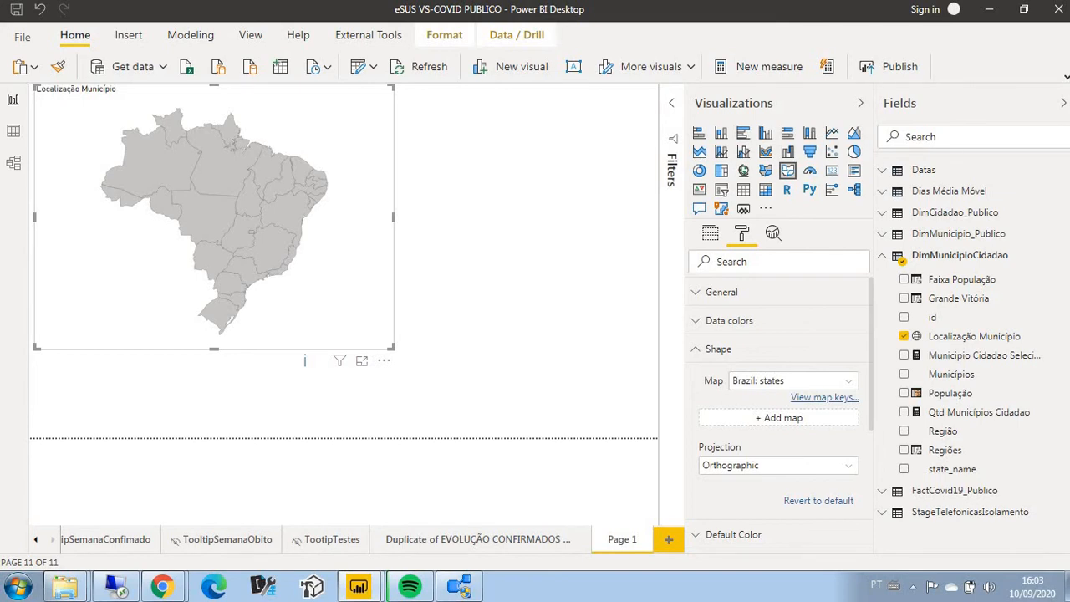
Switch to mapshaper.org in Chrome and import all Limite_Municipal_2018 files from the 20_Lim_Municipio folder with line intersection detection enabled.
drag(0, 426, 4, 426)
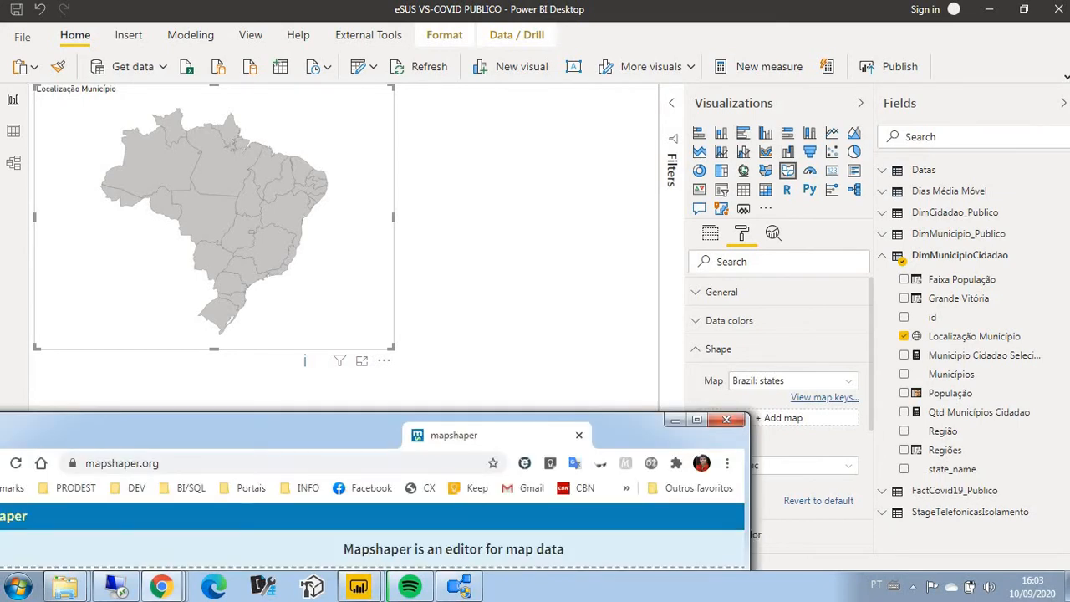
drag(497, 435, 635, 502)
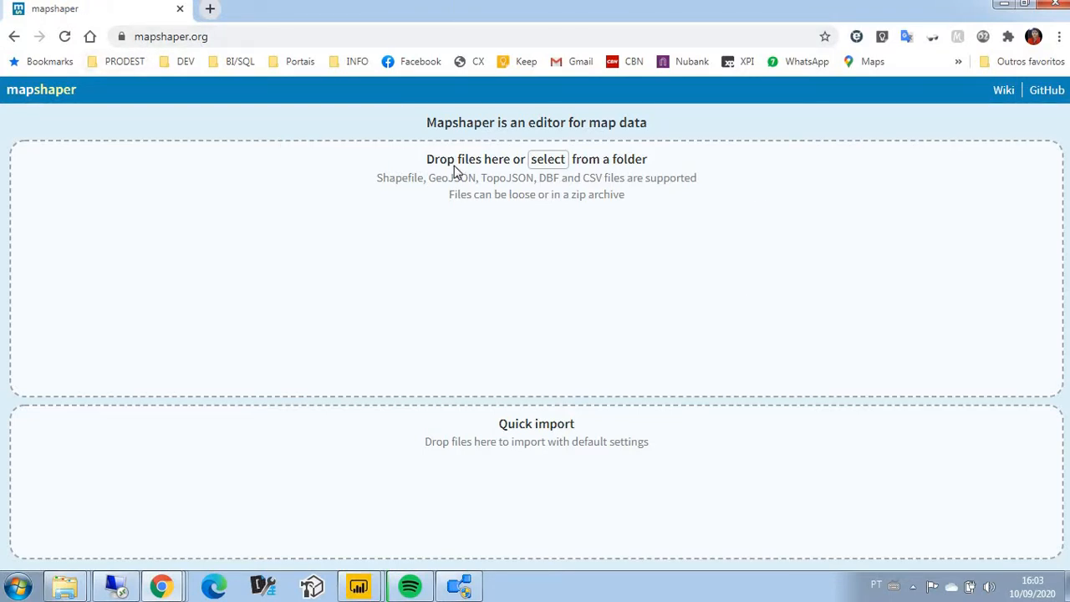
click(549, 159)
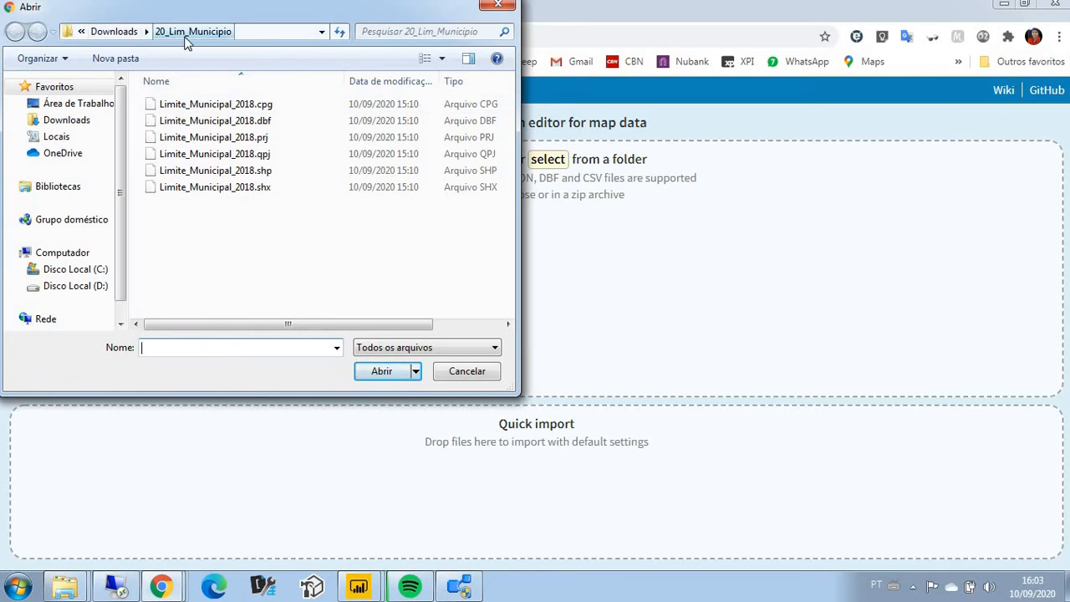
click(219, 105)
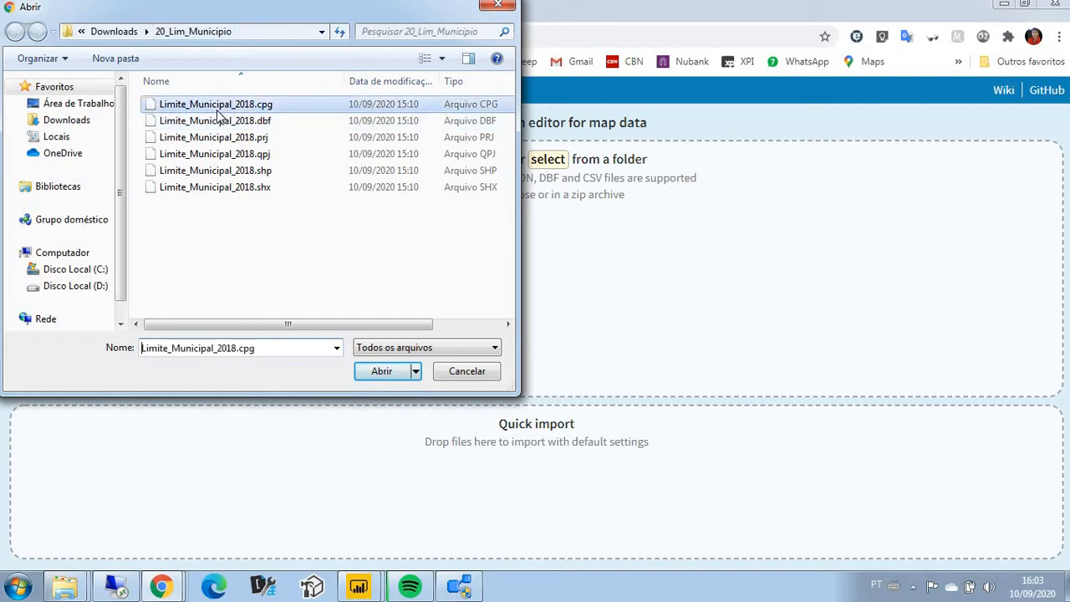
shift+click(213, 187)
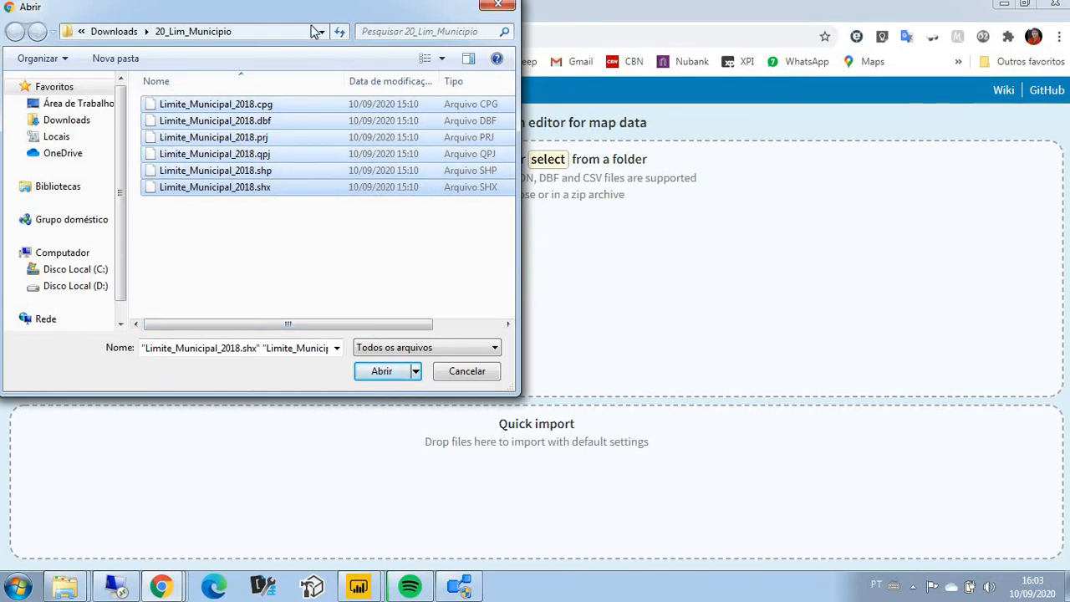
drag(300, 6, 554, 161)
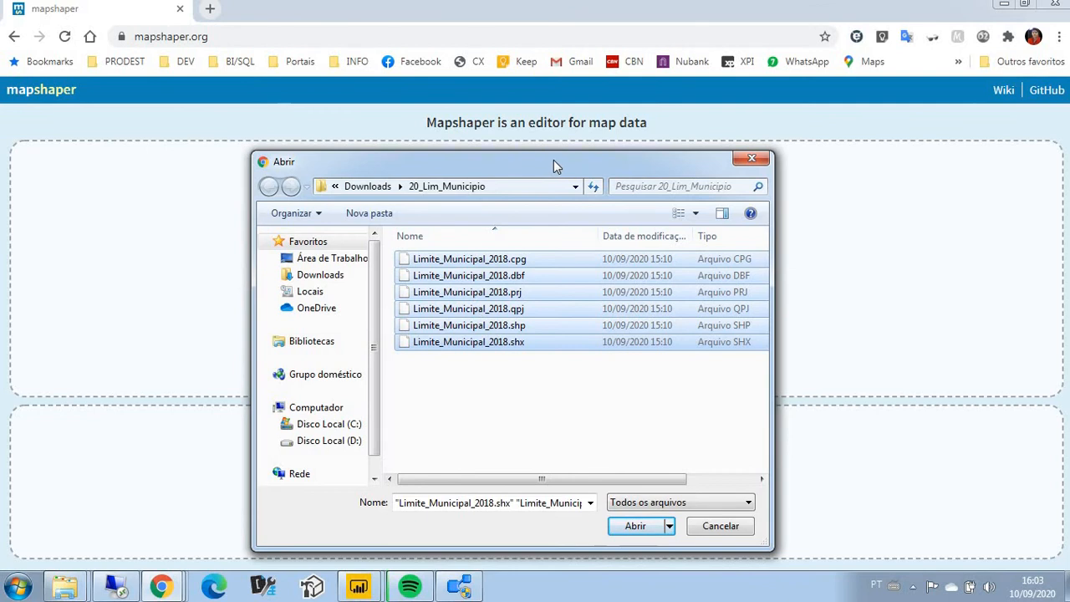
drag(509, 84, 497, 53)
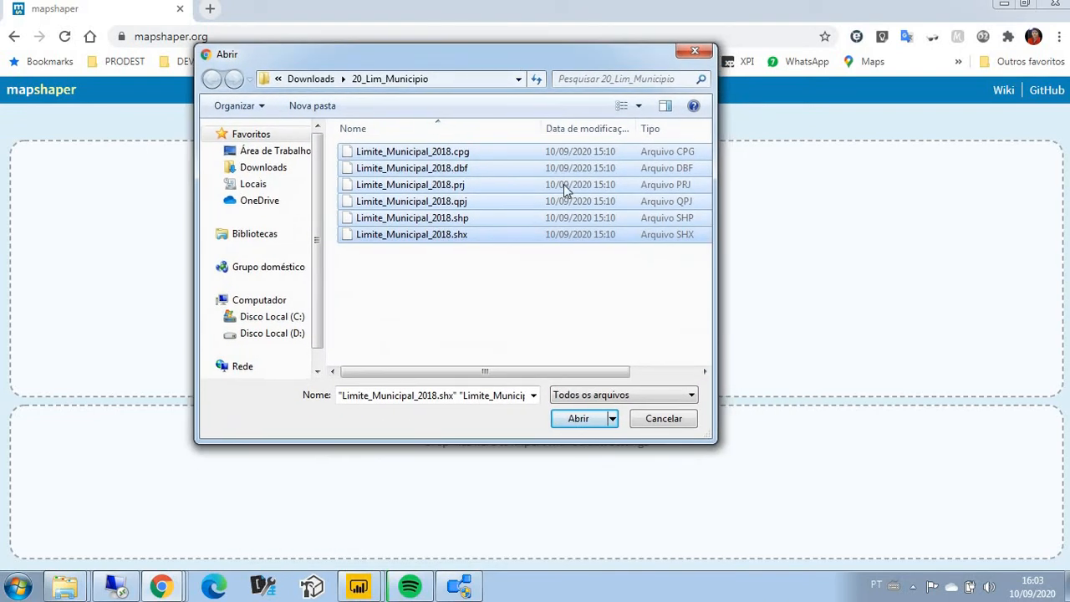
click(579, 419)
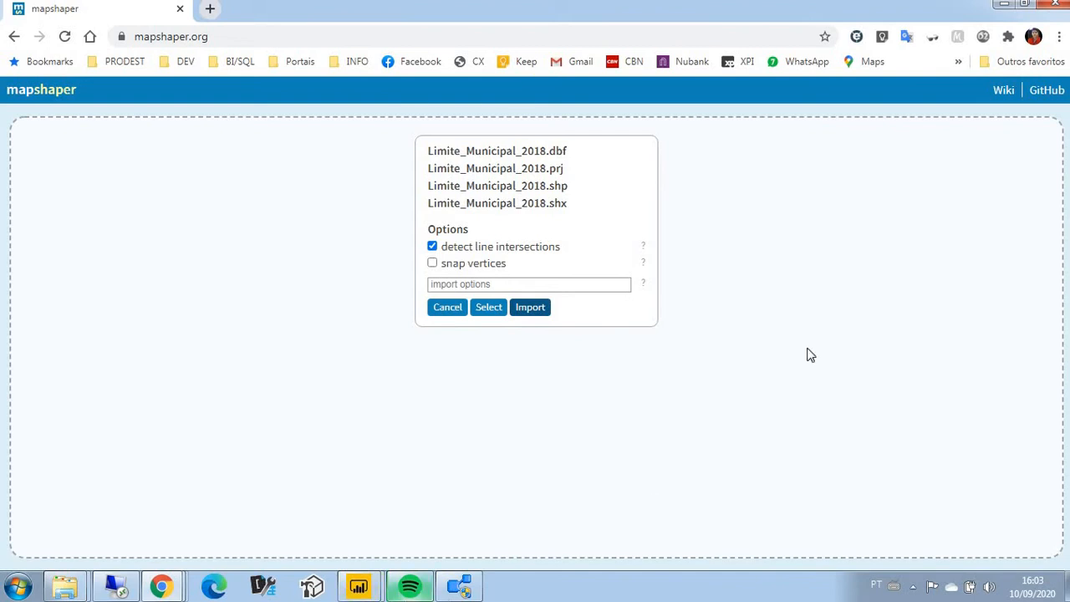
mouse_move(418, 590)
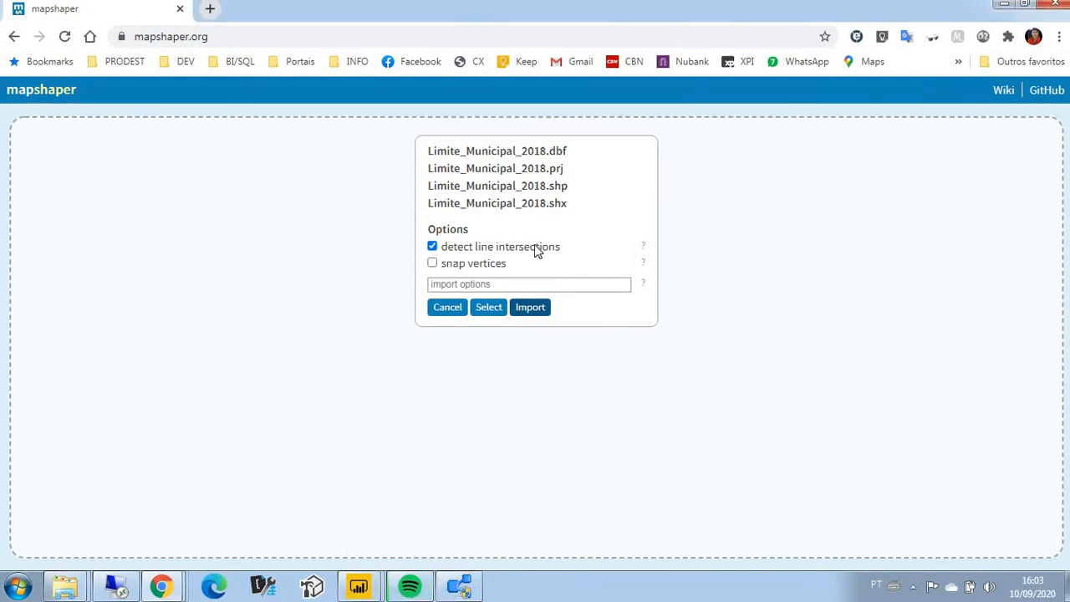
click(531, 308)
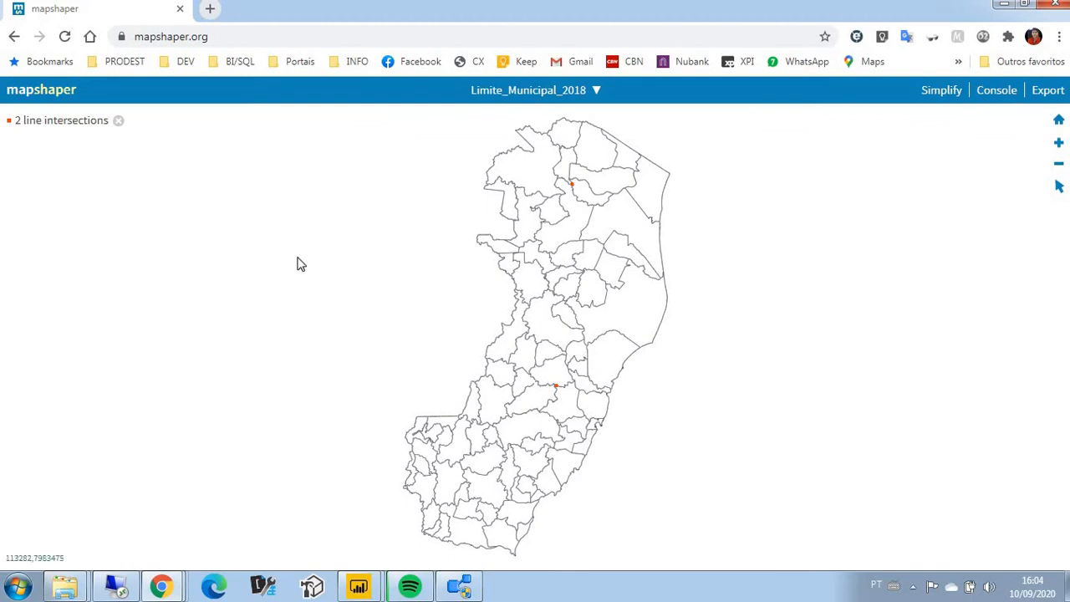
Reproject the municipal boundaries with the console command -proj wgs84 and export them in TopoJSON format.
click(997, 94)
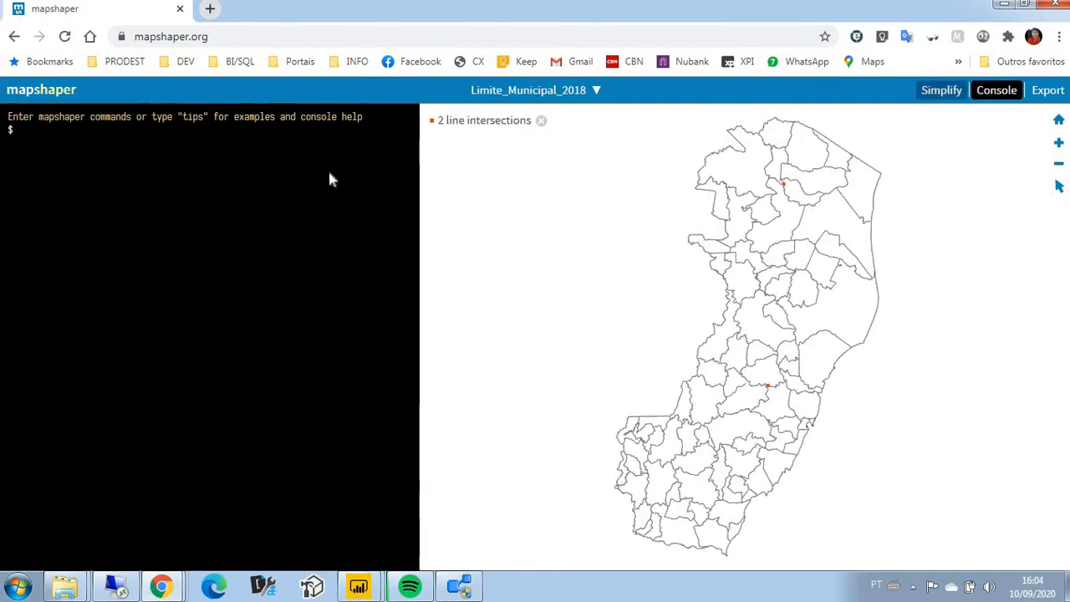
text(-proj wgs84)
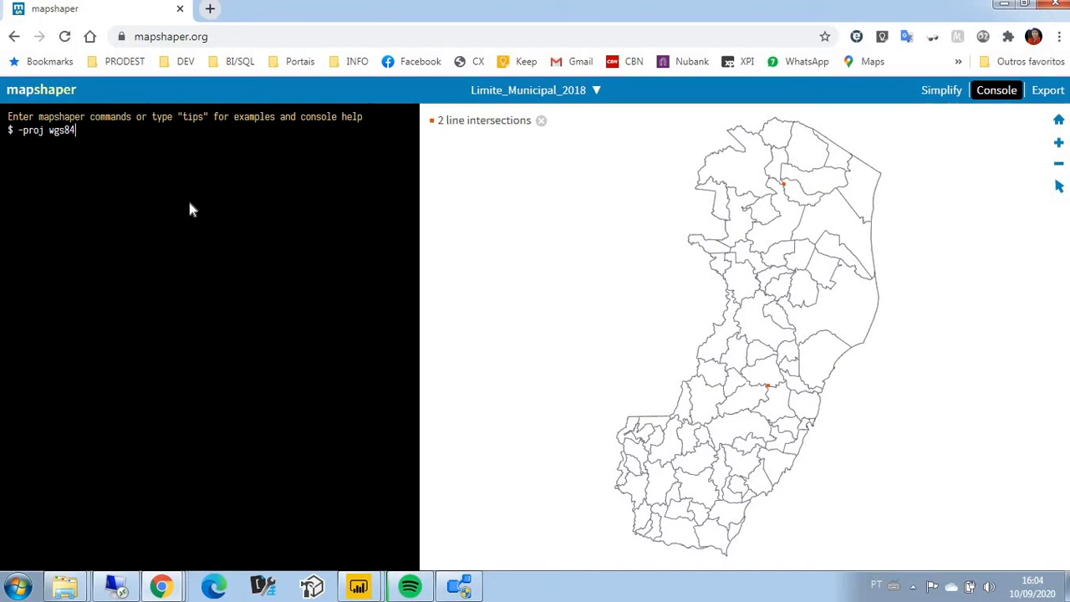
key(Return)
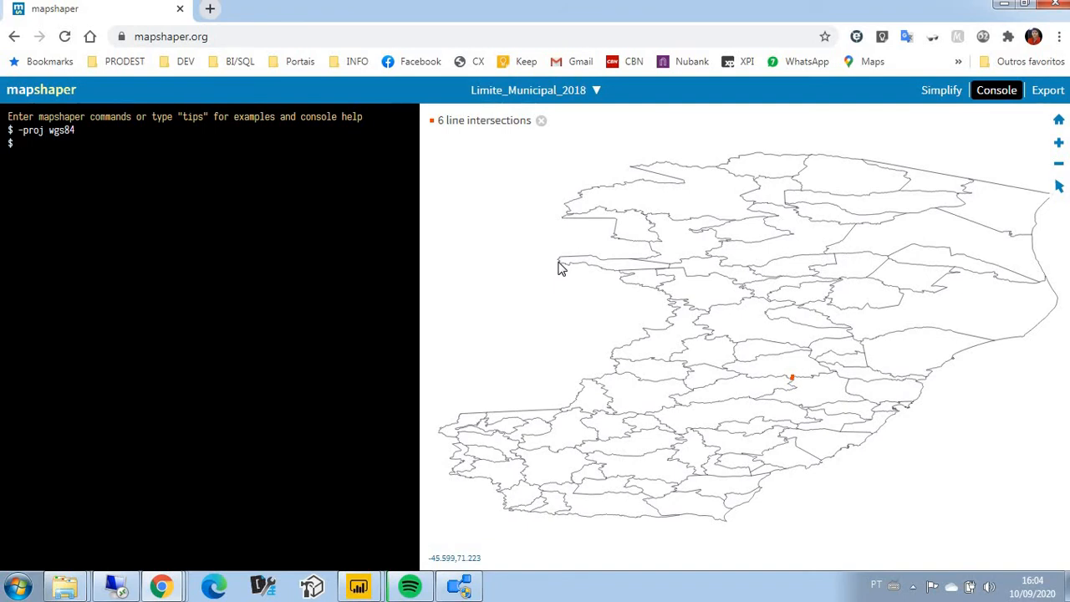
click(1048, 91)
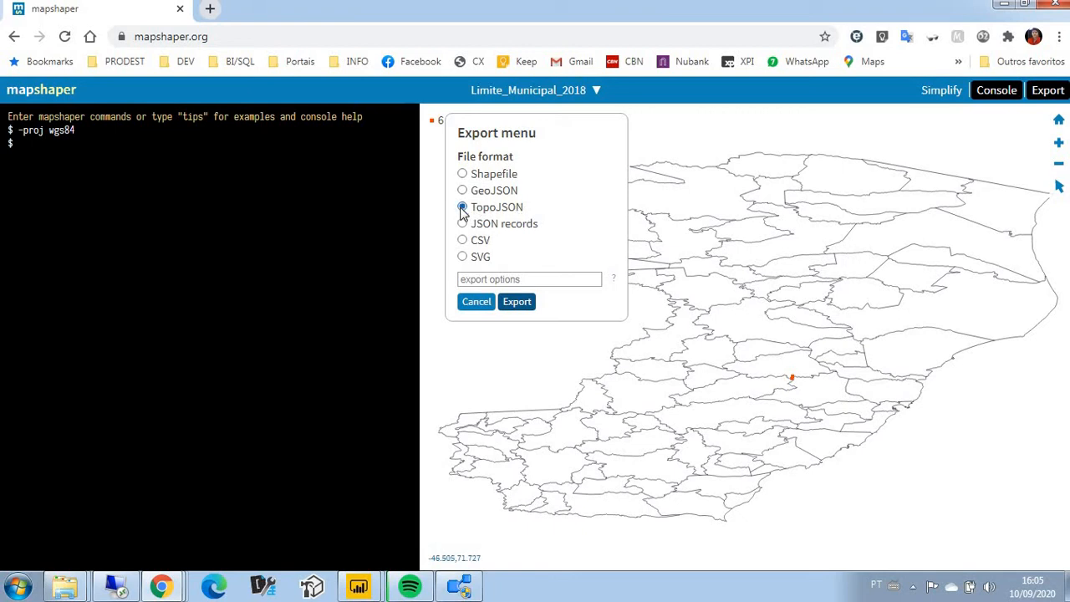
click(516, 304)
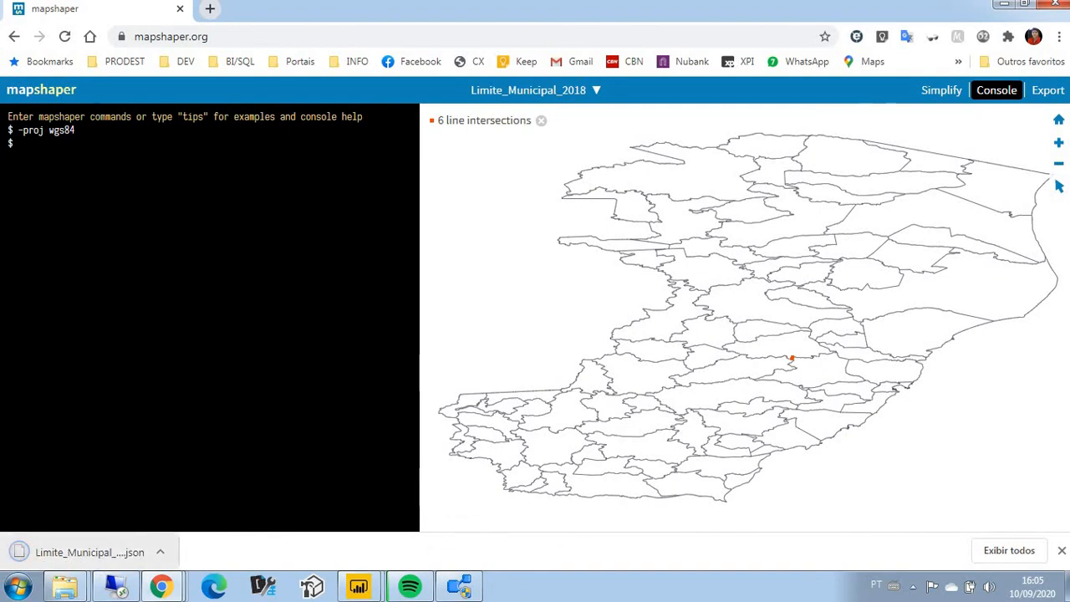
Switch to Power BI Desktop, load Limite_Municipal_2018.json from Downloads as the shape map's custom map, and slightly enlarge the visual.
mouse_move(368, 587)
click(428, 522)
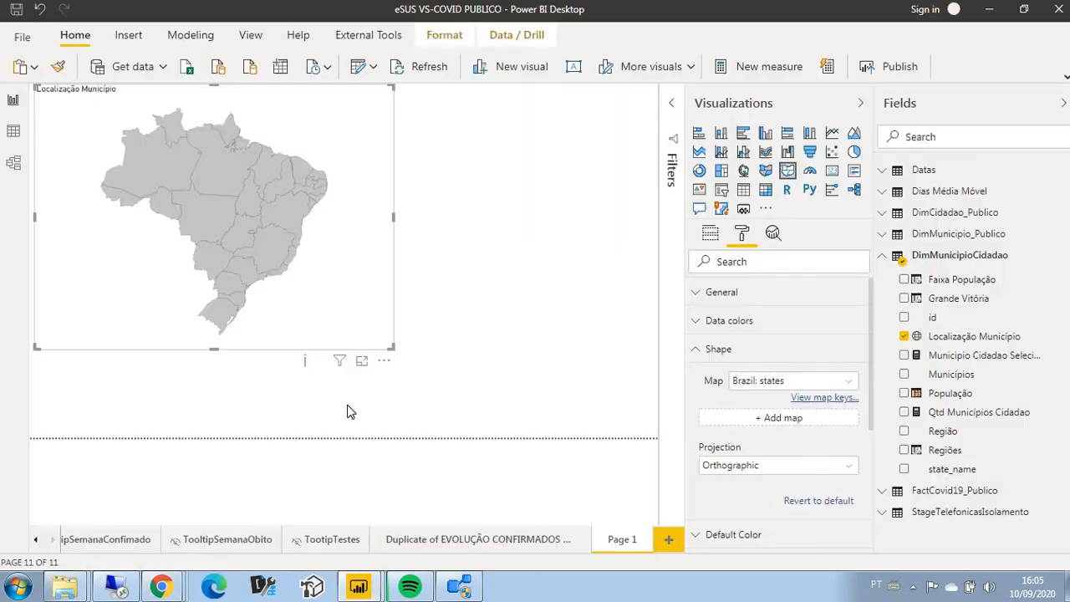
click(778, 418)
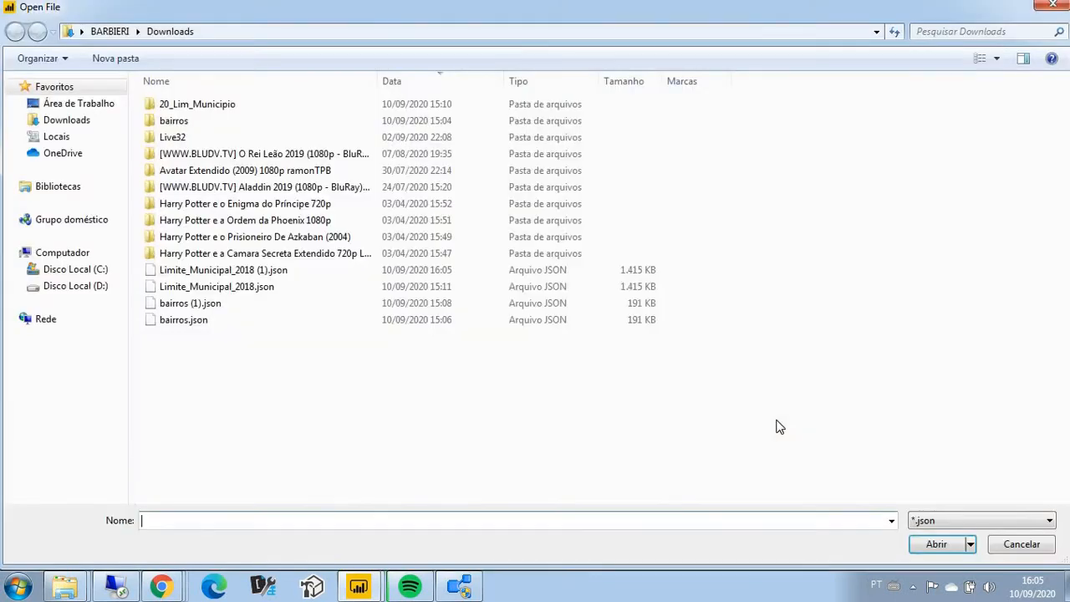
double_click(210, 292)
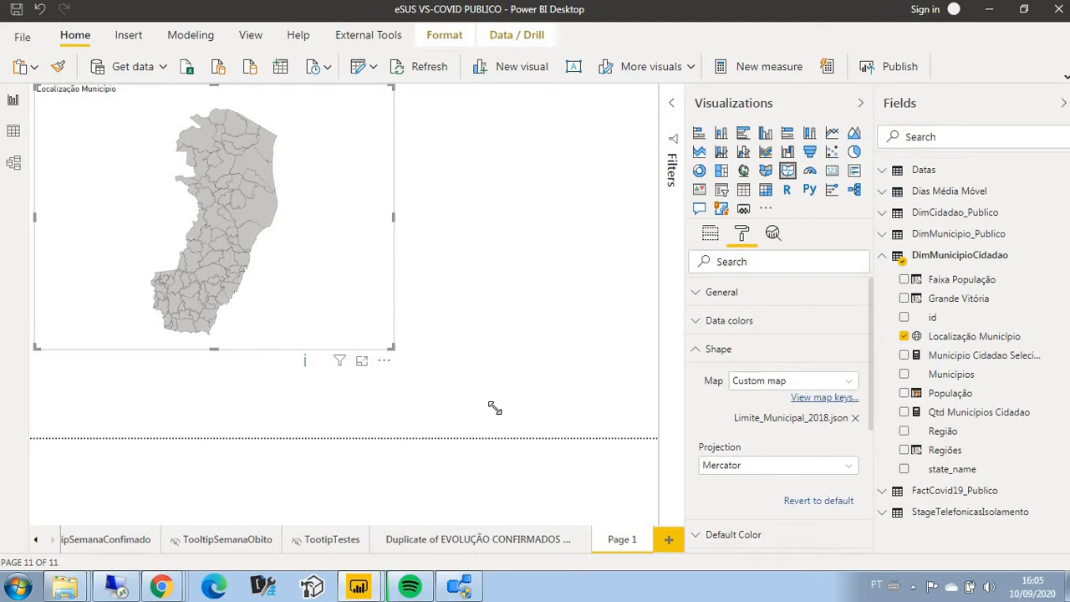
drag(495, 407, 498, 414)
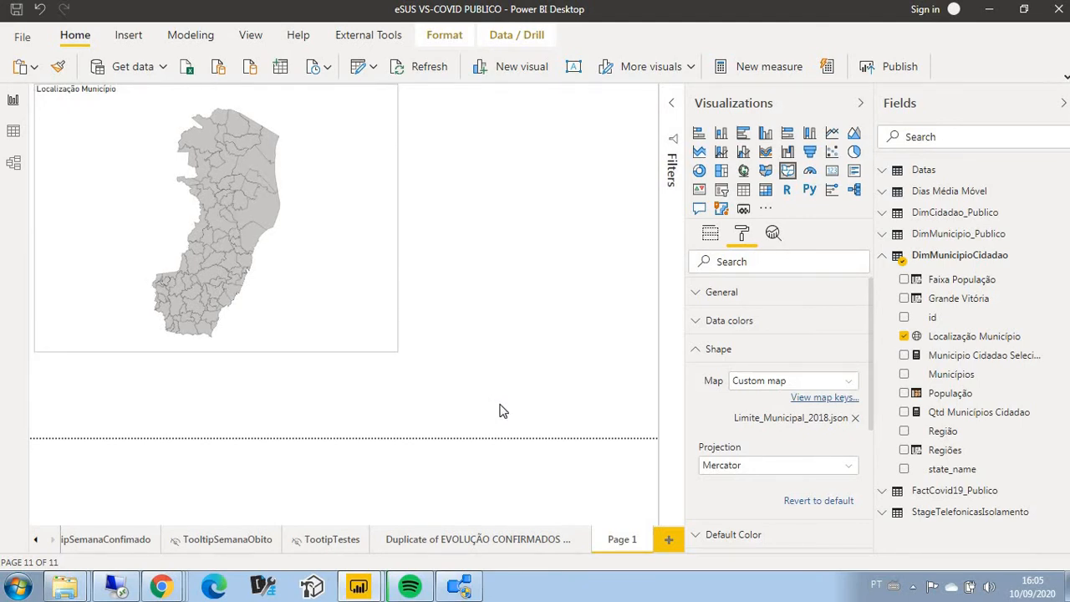
View the map keys of the Limite_Municipal_2018.json custom map and close the list.
click(817, 399)
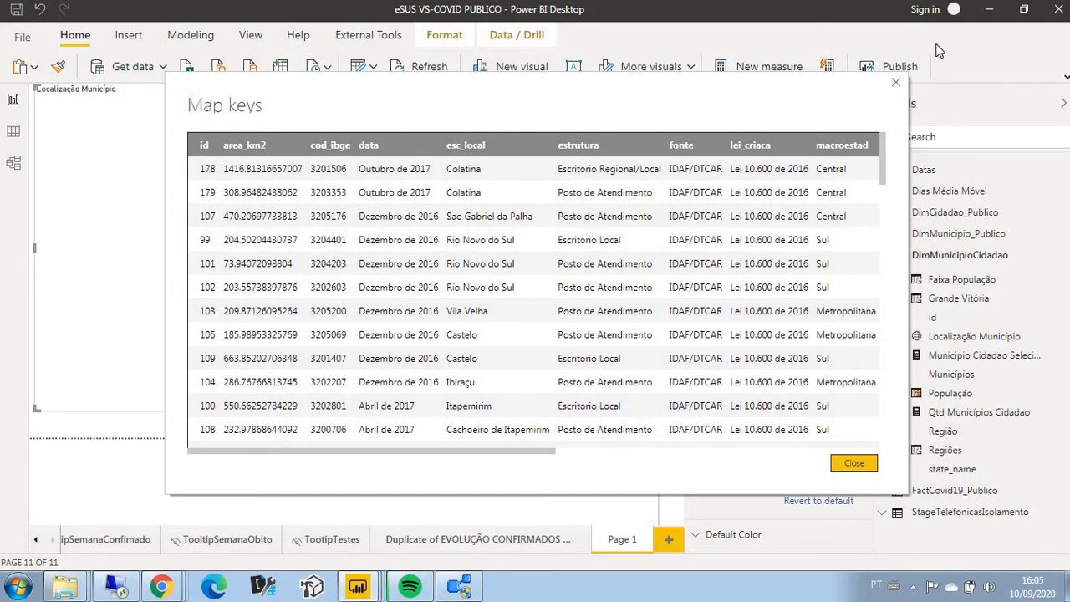
click(895, 83)
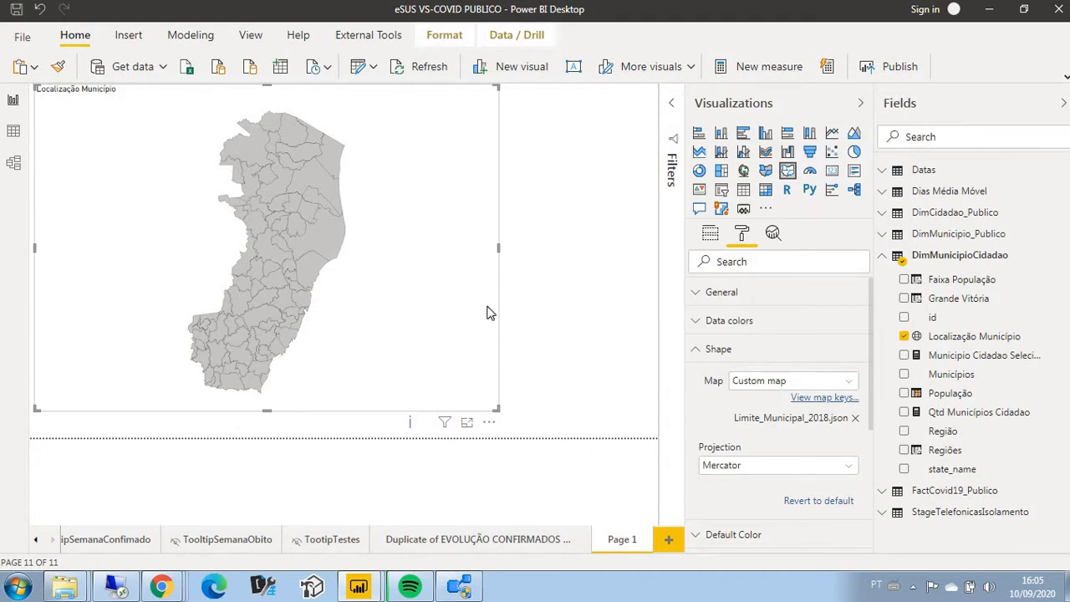
On the duplicate EVOLUÇÃO CONFIRMADOS page, examine the multicoloured municipality map's custom map file, diverging data colors and assigned fields.
click(505, 539)
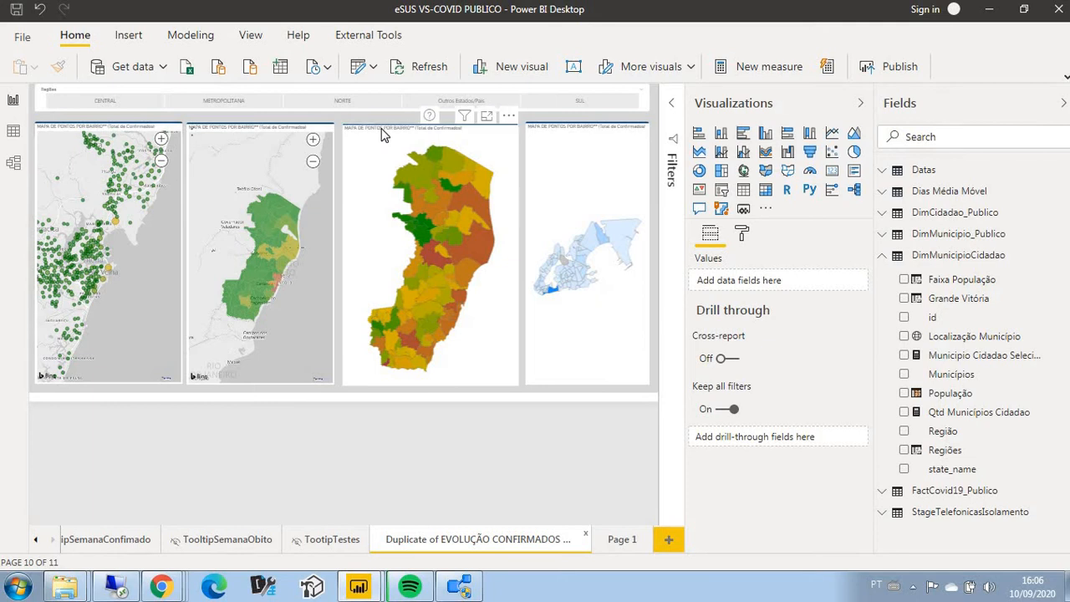
click(381, 135)
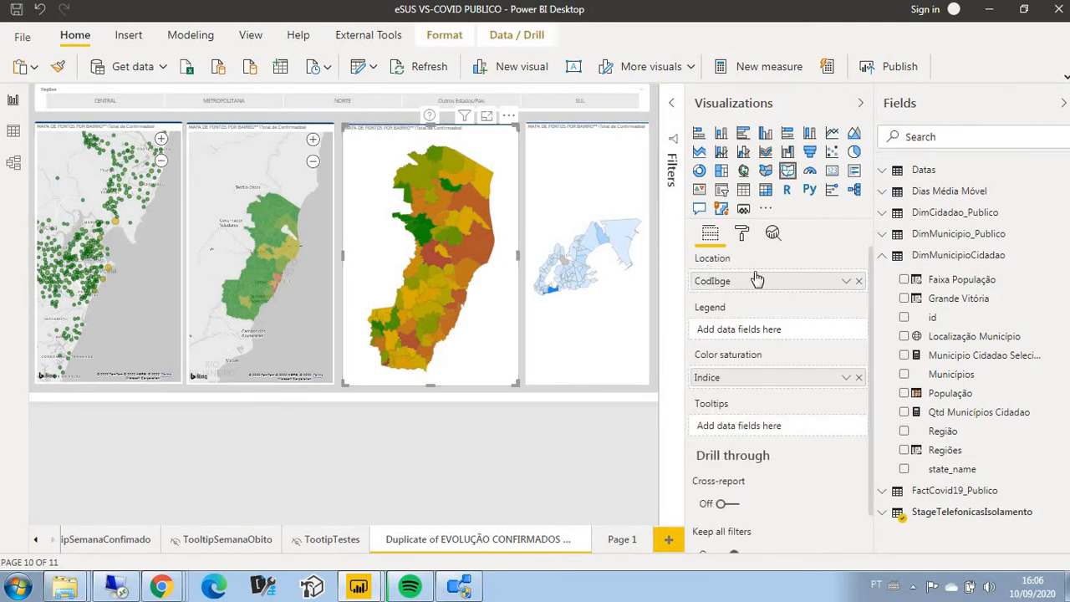
click(743, 235)
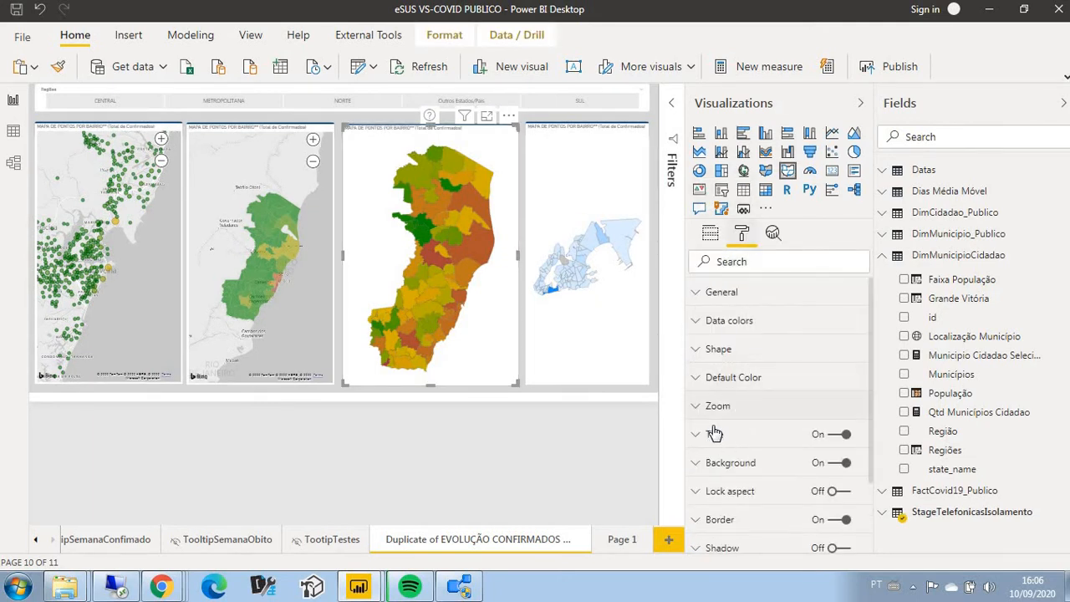
click(705, 355)
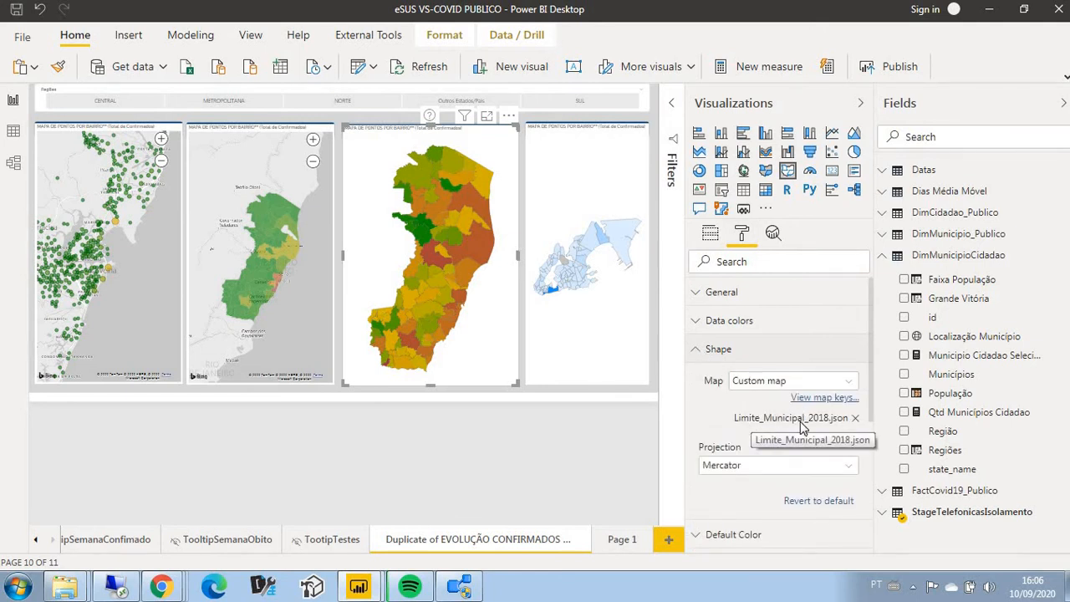
click(700, 349)
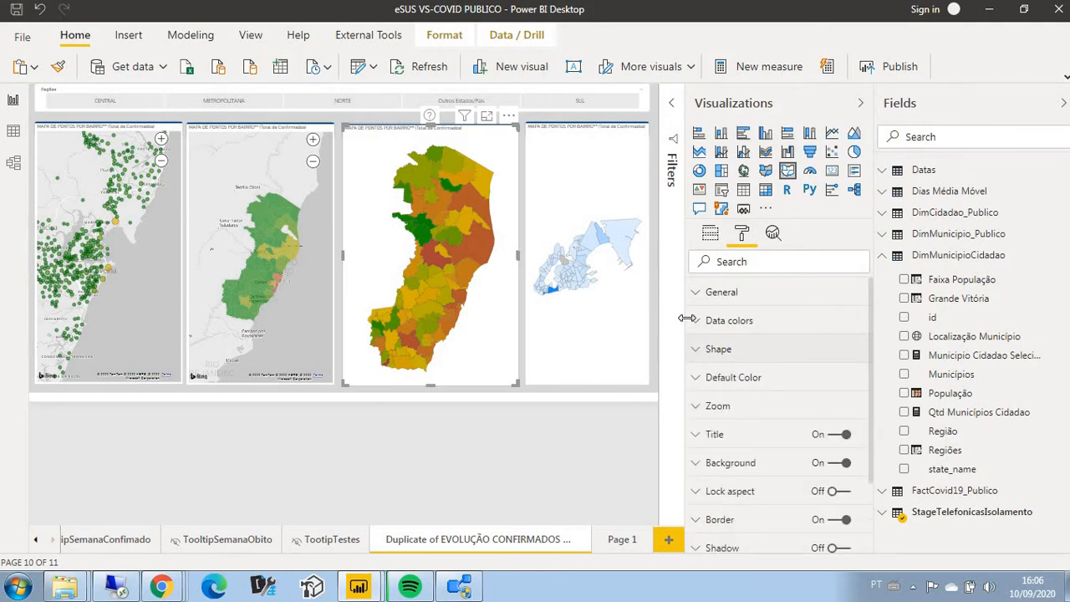
click(699, 322)
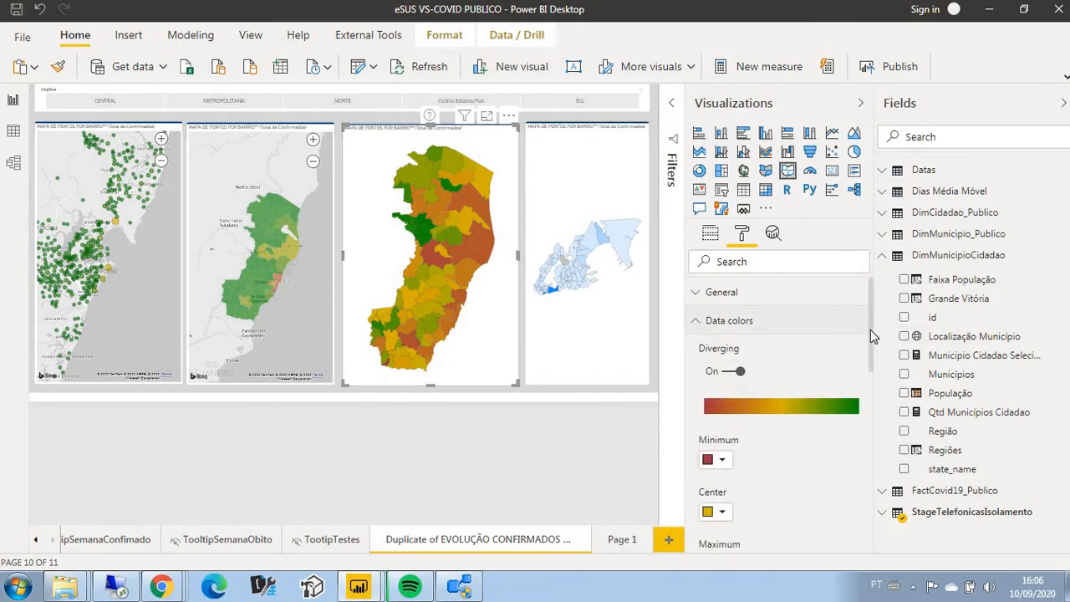
mouse_move(871, 336)
mouse_down()
mouse_move(869, 385)
mouse_move(864, 329)
mouse_up()
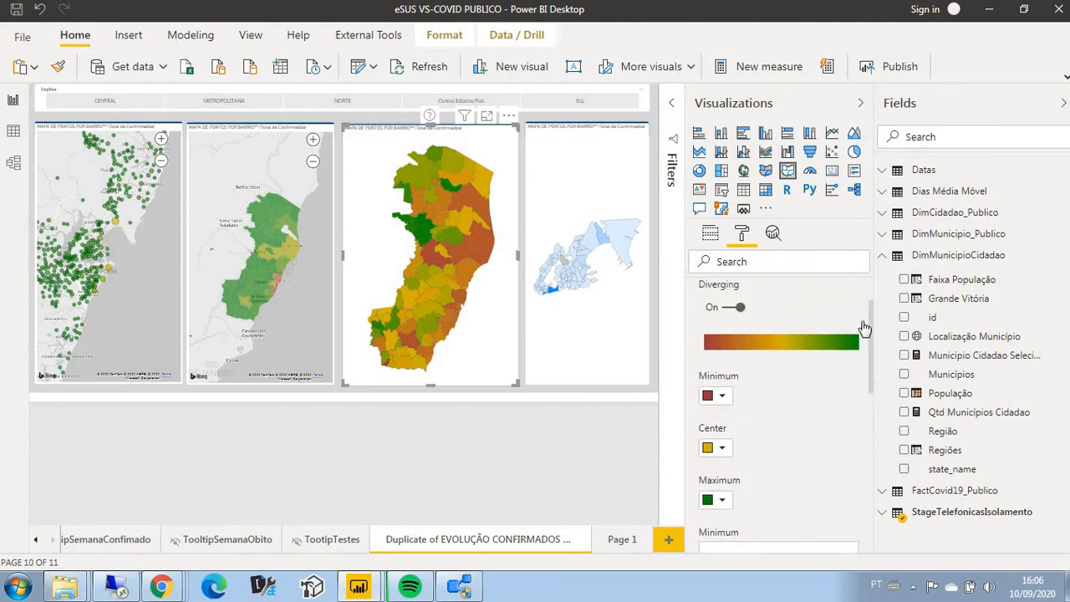
click(699, 323)
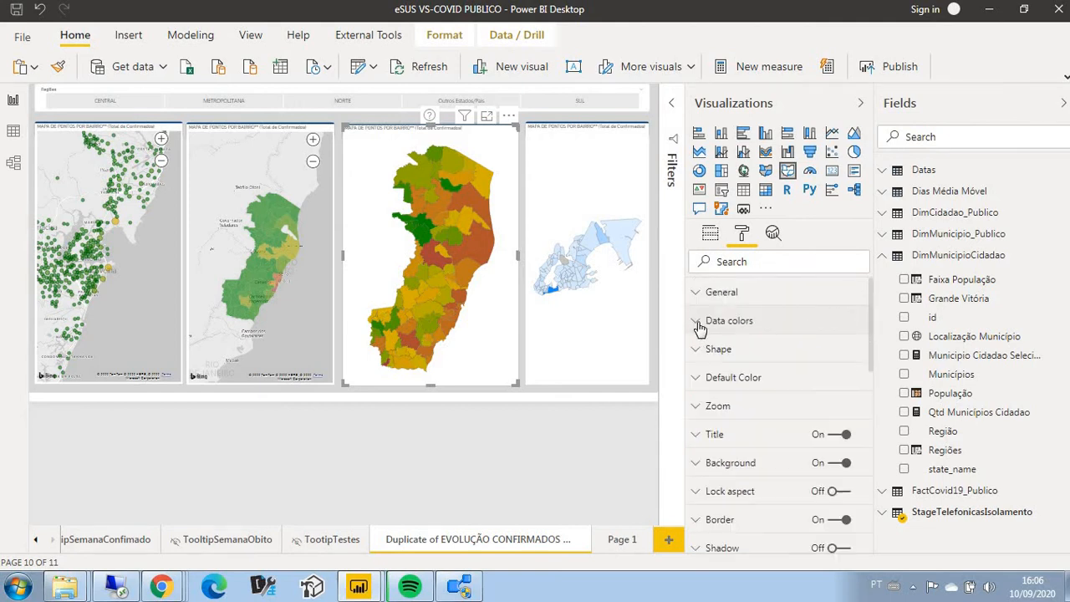
click(709, 236)
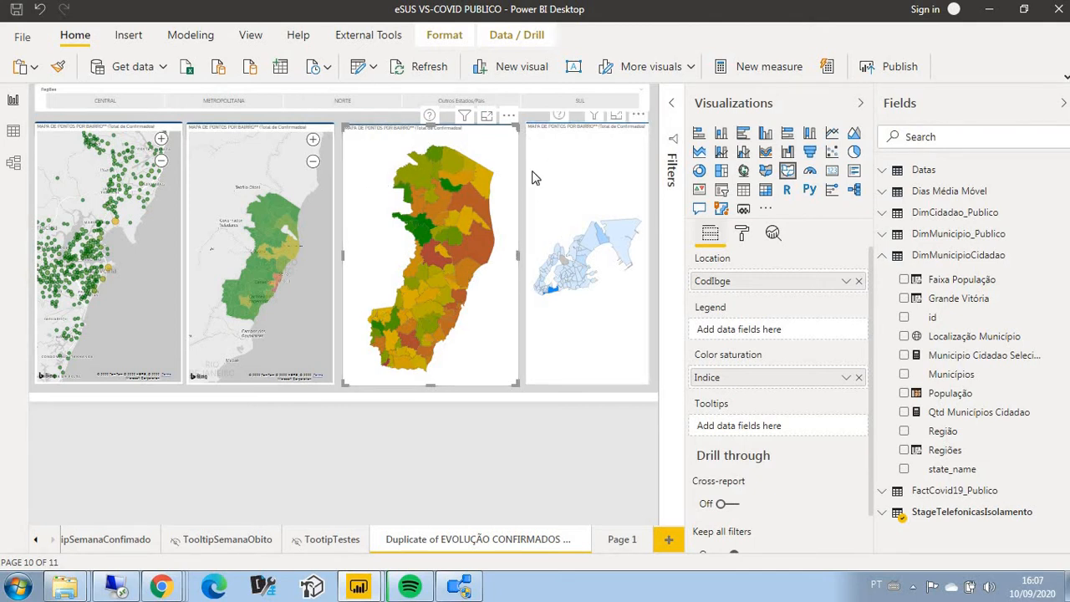
Select the blue neighbourhood map and collapse the Visualizations and Fields panes to enlarge the report page.
click(543, 259)
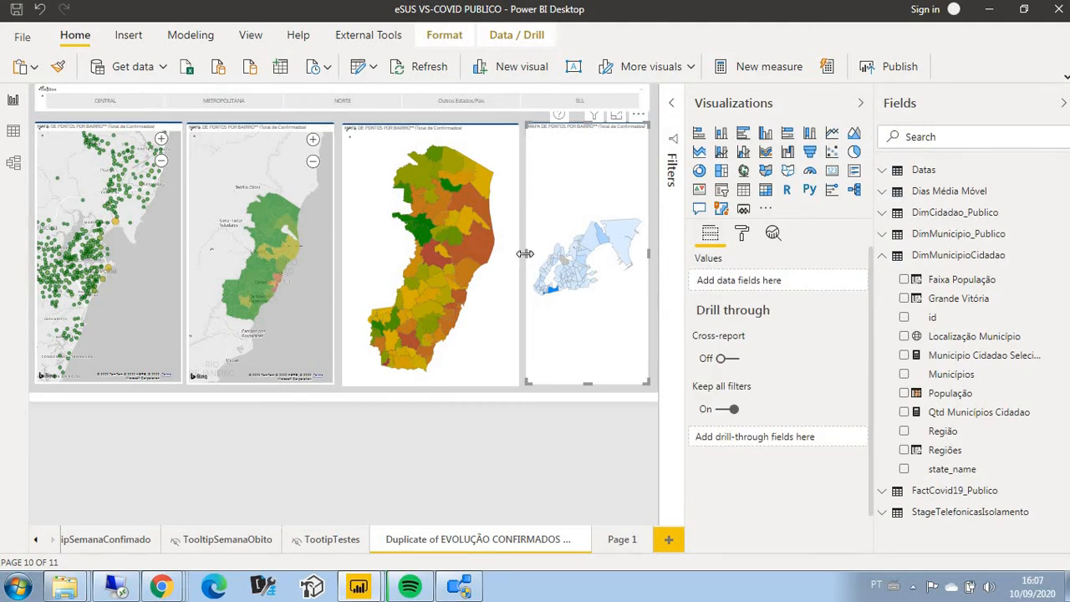
drag(527, 254, 527, 257)
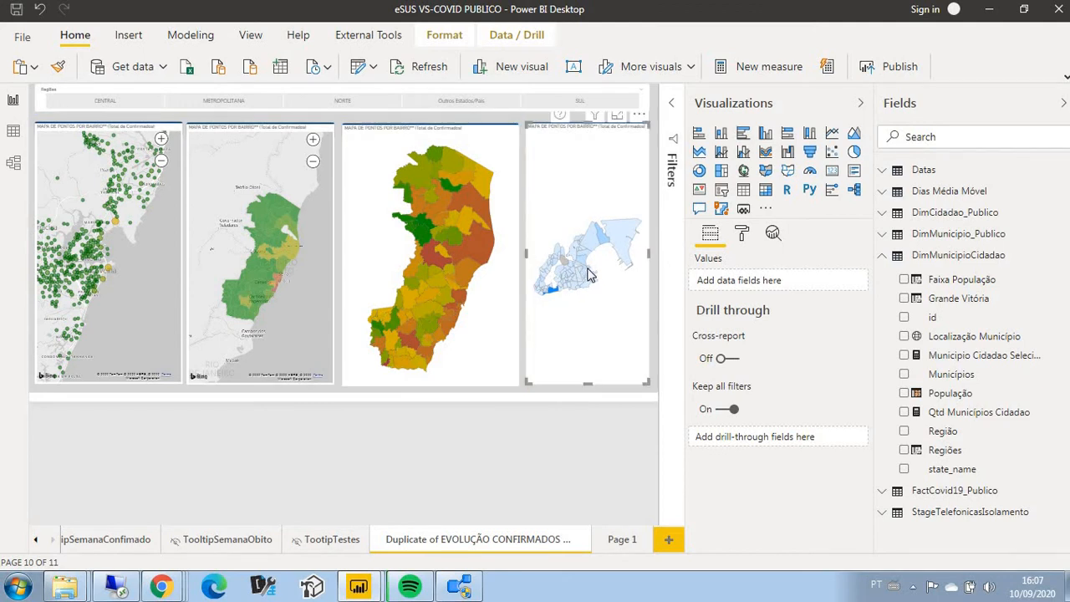
click(861, 104)
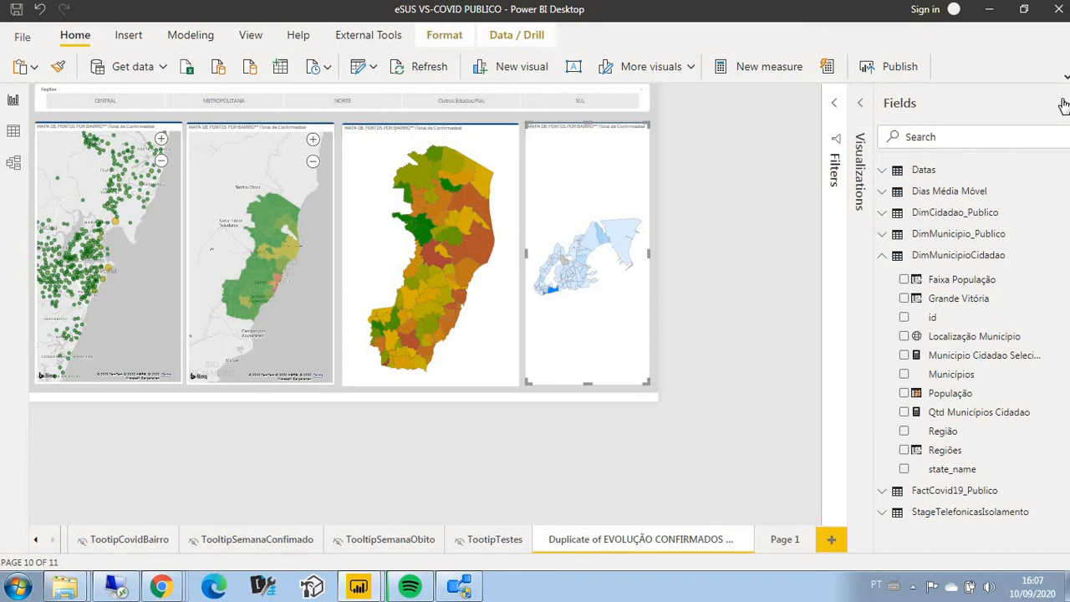
click(1063, 105)
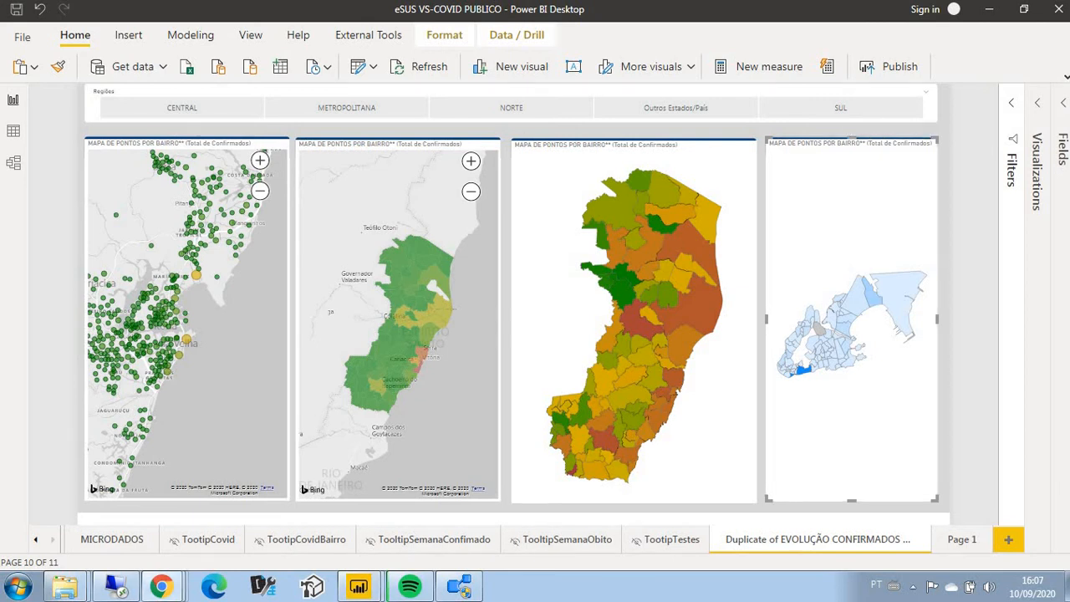
Switch to the GeoWeb Vitória site in Chrome and find Bairros.zip among the SHP downloads.
drag(652, 26, 648, 2)
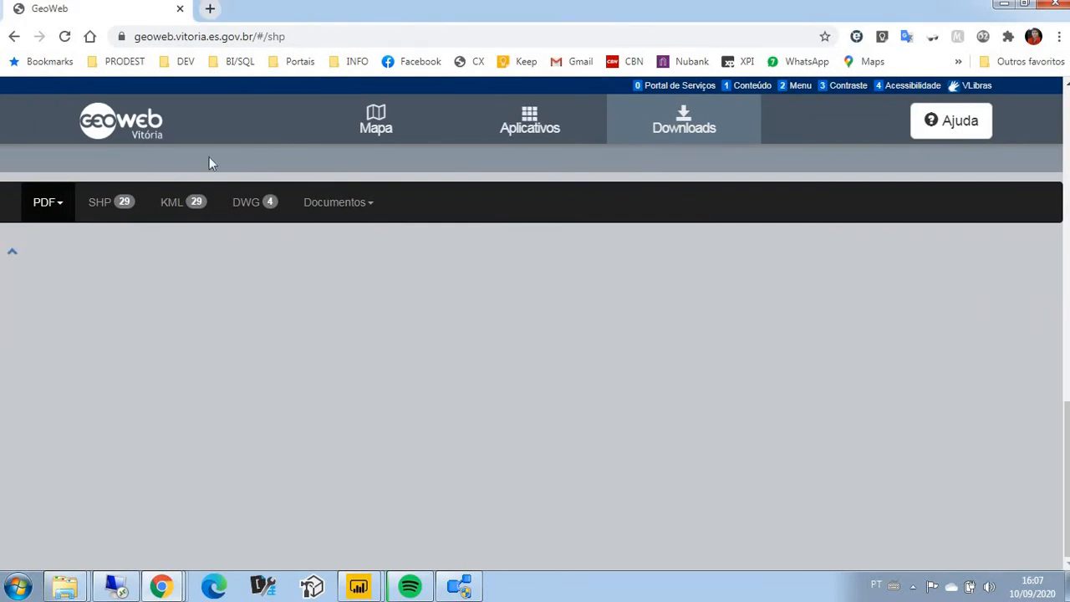
click(111, 210)
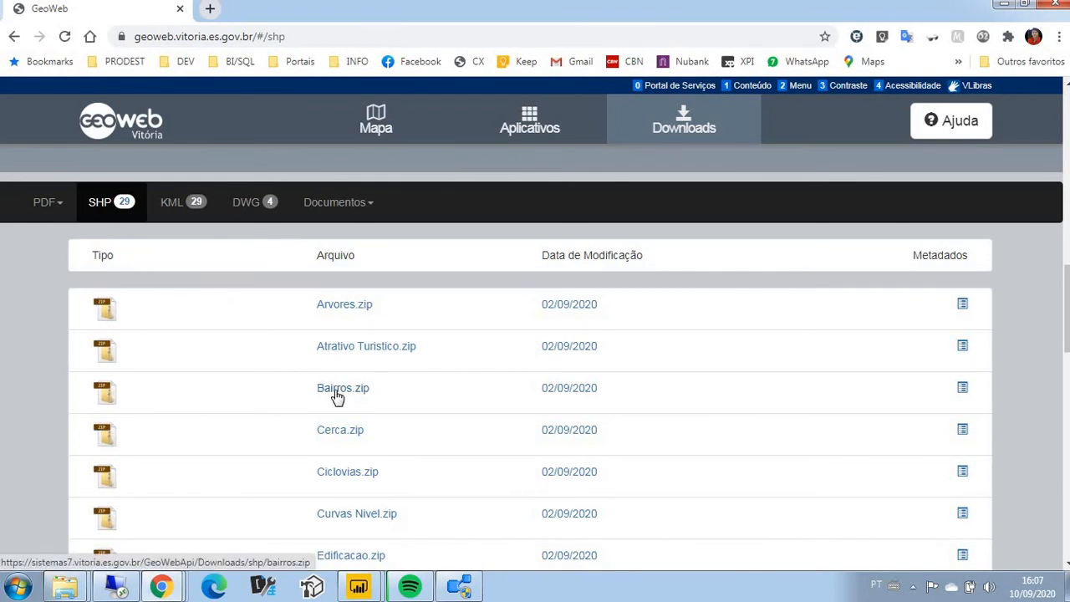
click(337, 393)
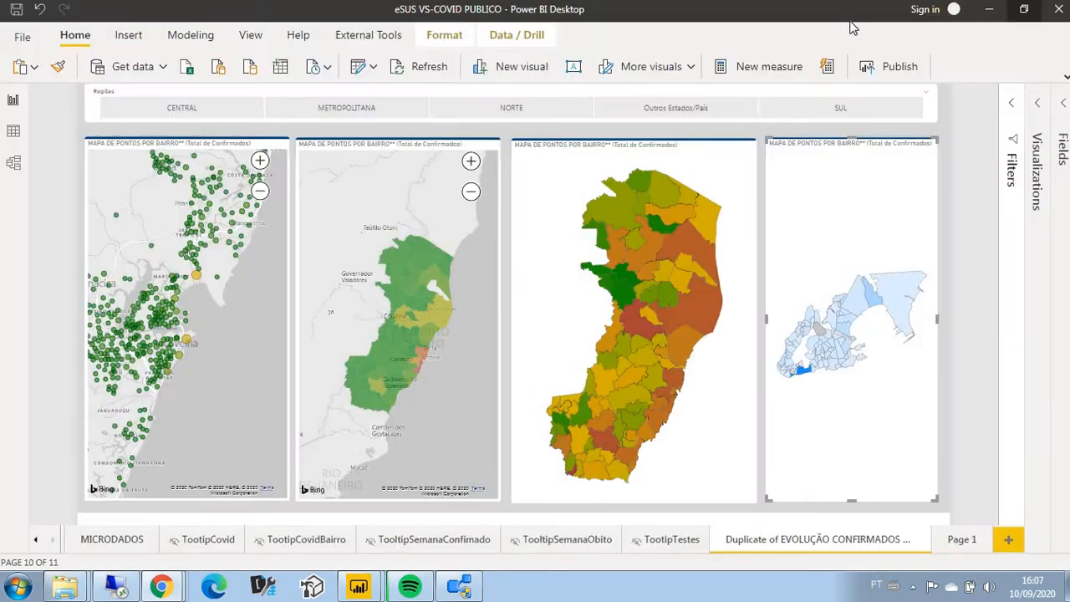
click(1004, 4)
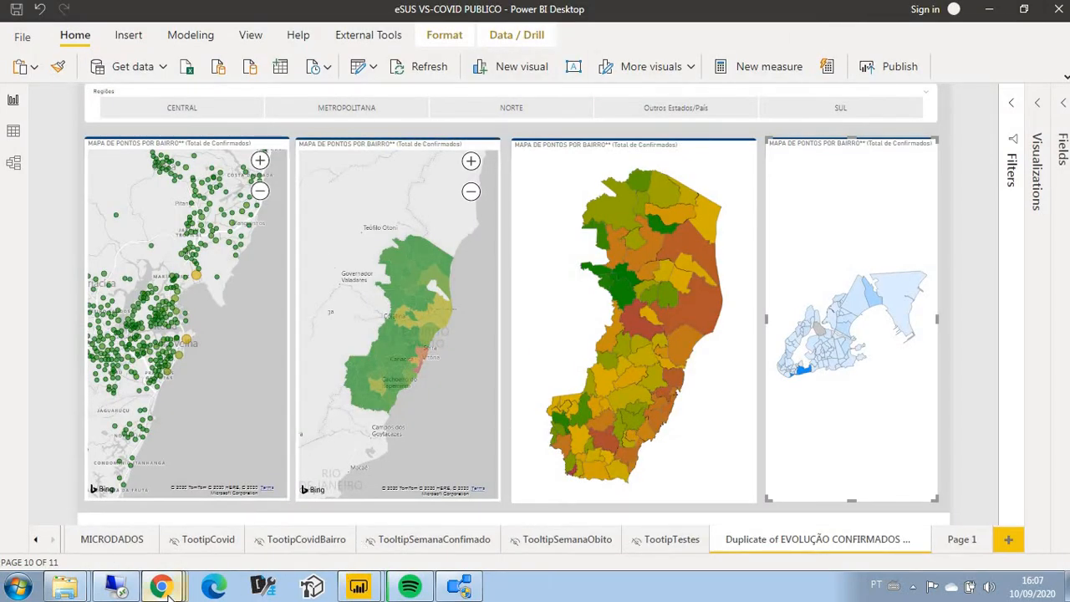
Switch to mapshaper.org in Chrome, reload it and import all bairros files from the Downloads bairros folder with line intersection detection enabled.
mouse_move(161, 586)
click(380, 493)
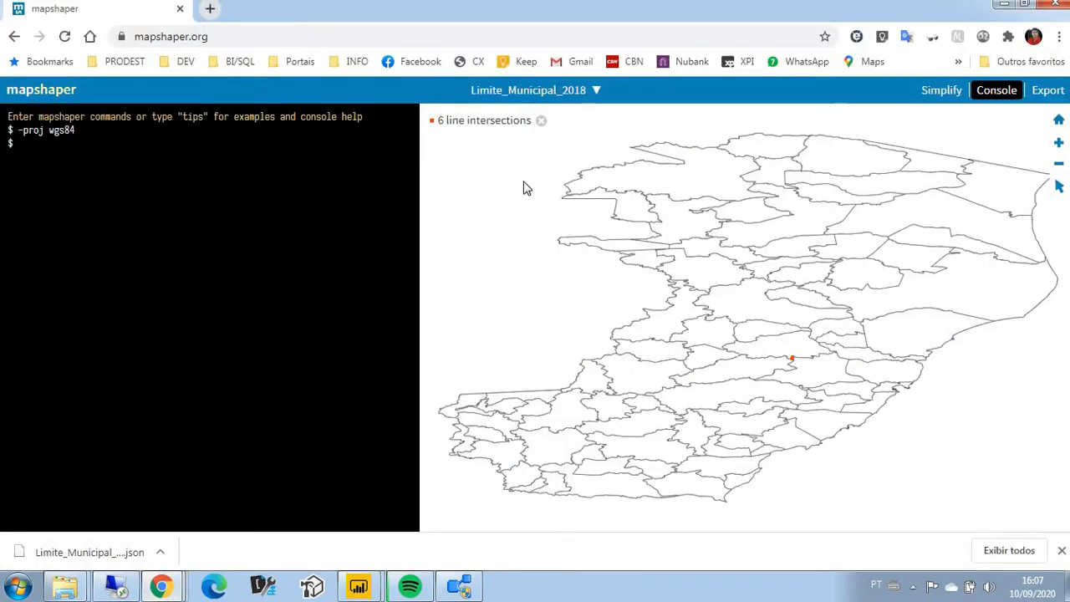
click(64, 36)
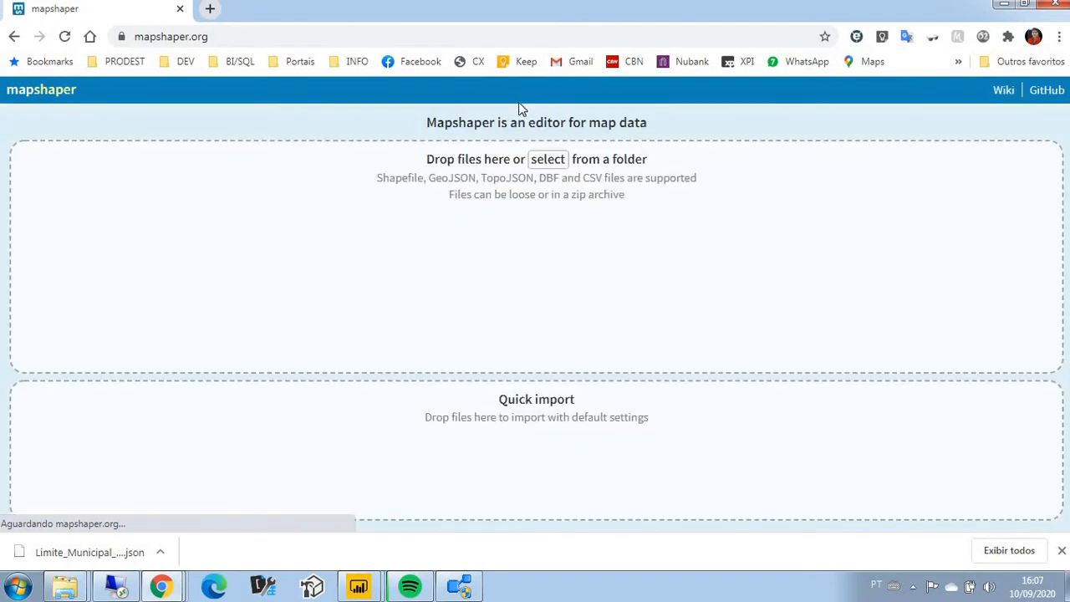
click(549, 159)
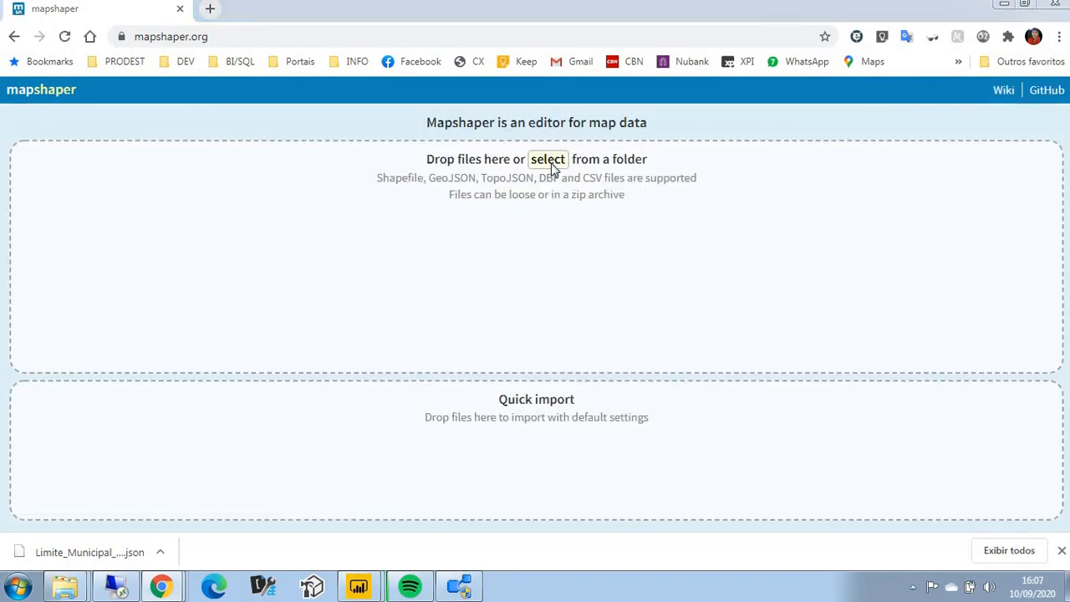
click(310, 79)
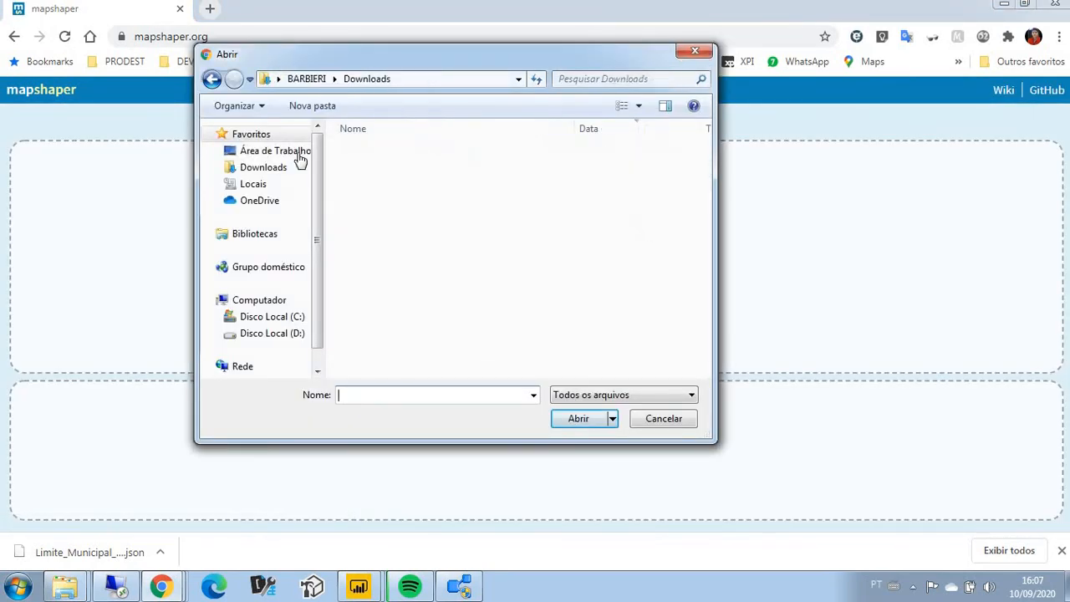
double_click(361, 168)
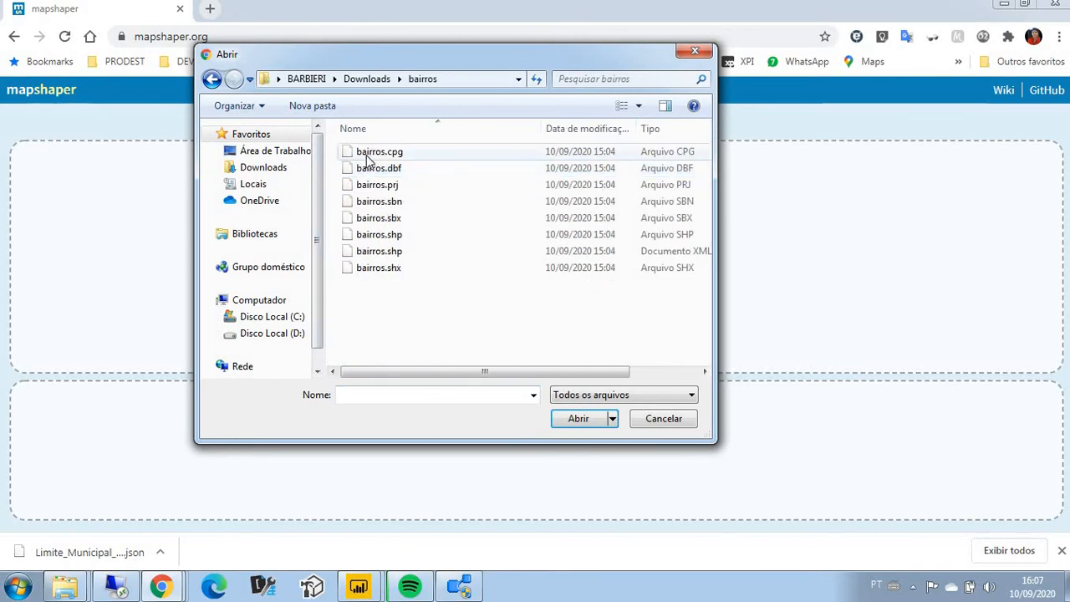
click(372, 151)
shift+click(372, 268)
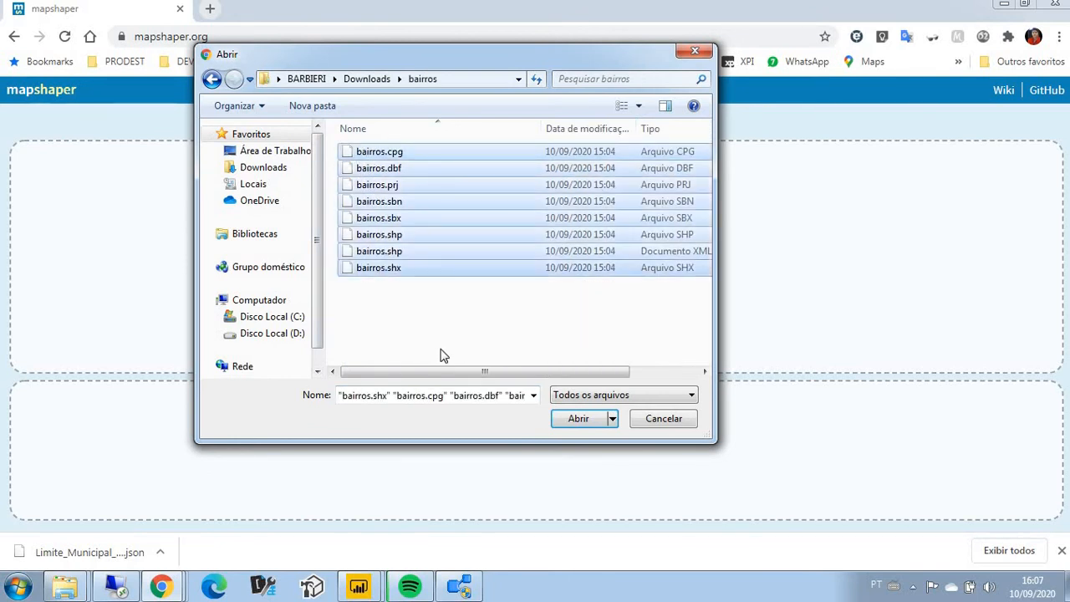
click(579, 418)
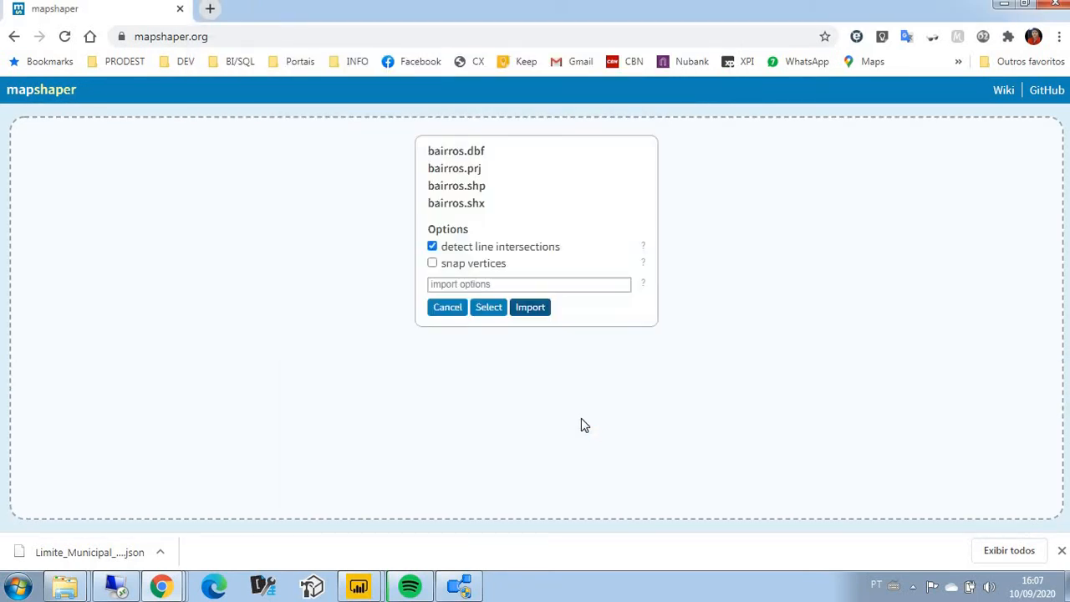
click(533, 309)
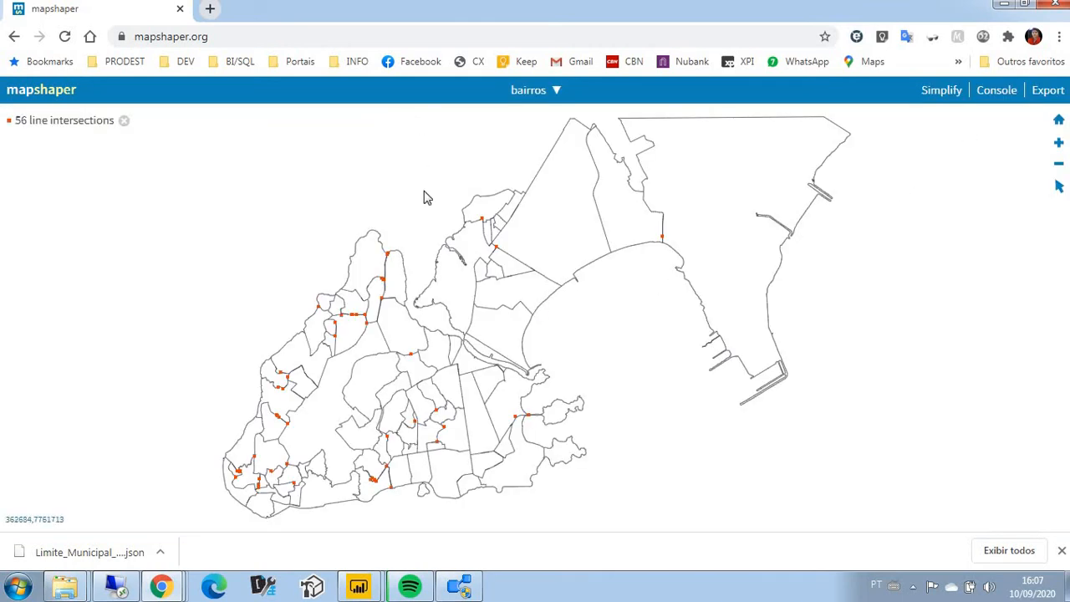
Export the bairros layer in TopoJSON format.
click(1048, 92)
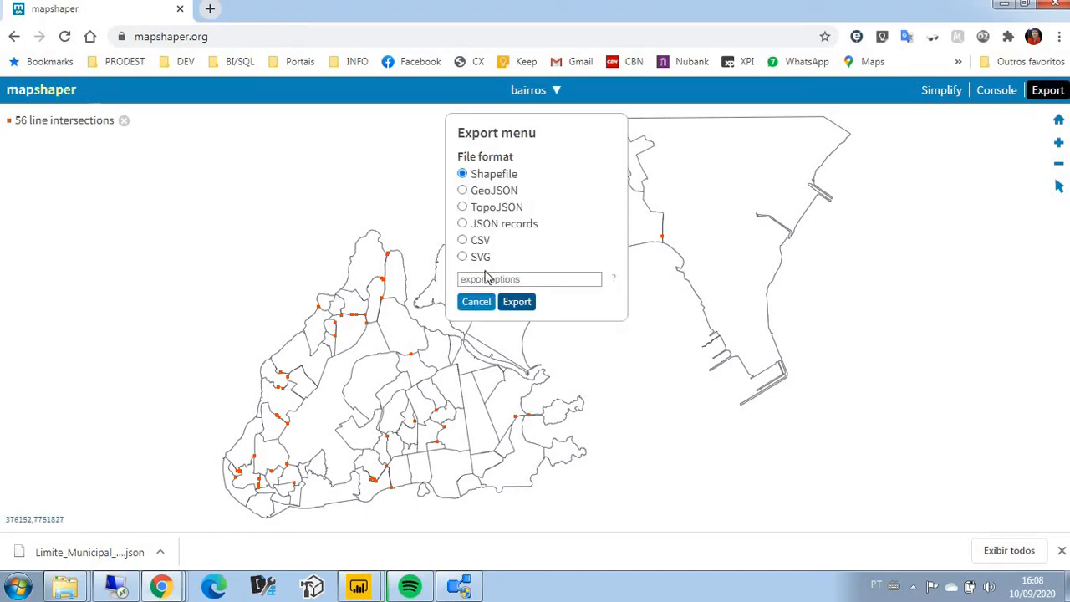
click(485, 209)
click(518, 302)
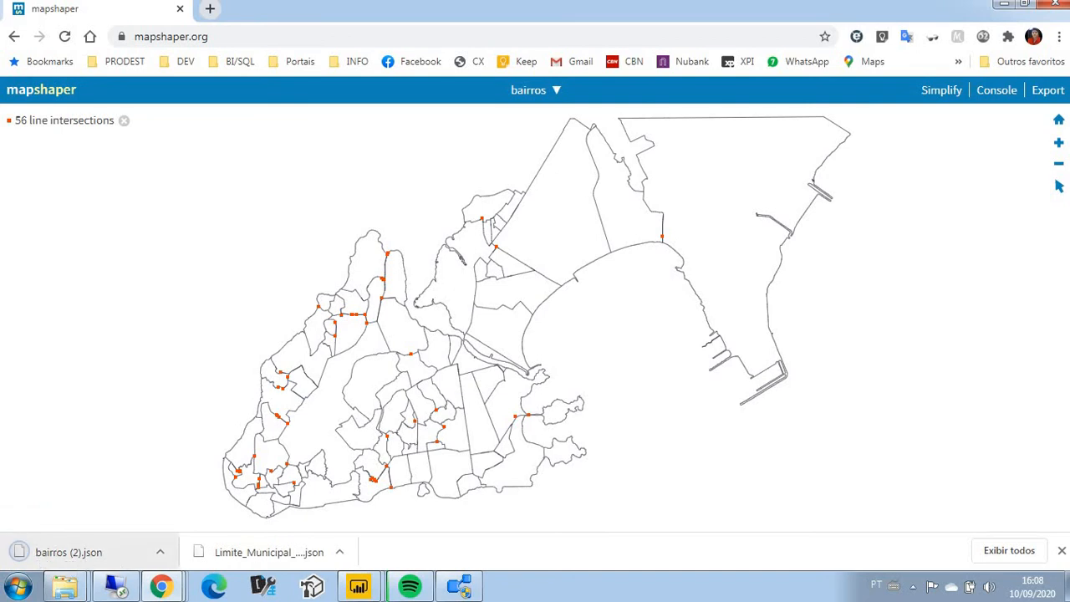
Switch to Power BI Desktop and remove the custom map bairros (1).json from the blue neighbourhood map's shape settings.
mouse_move(364, 586)
click(446, 523)
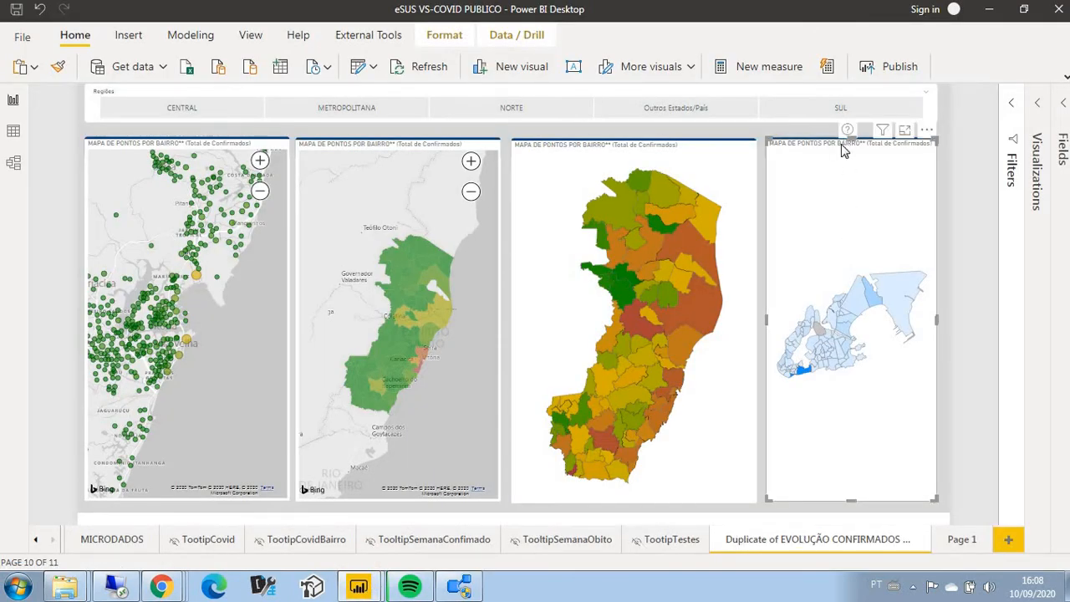
click(1039, 106)
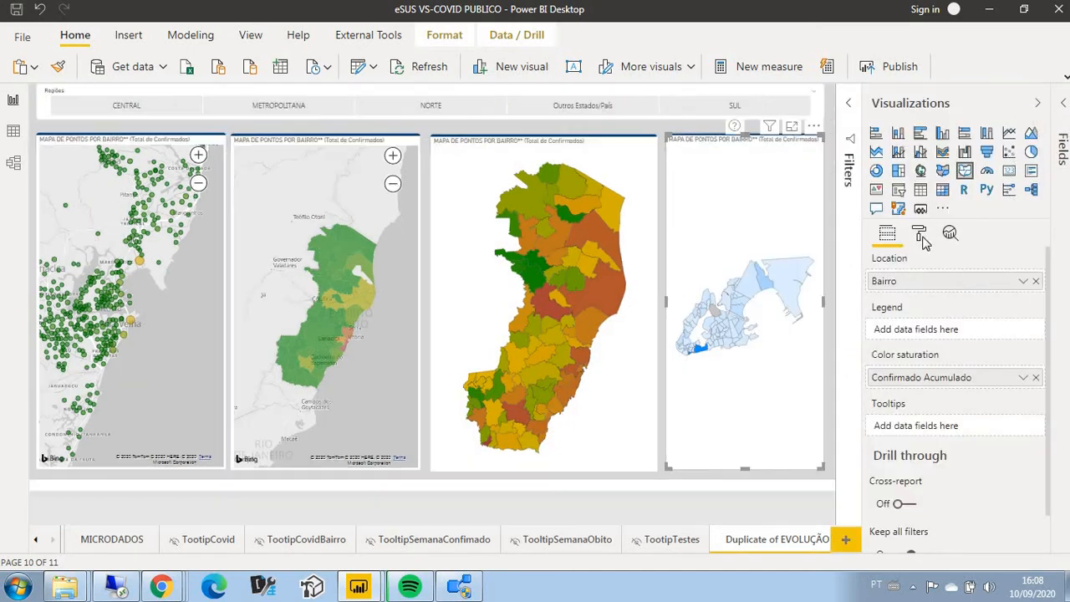
click(919, 235)
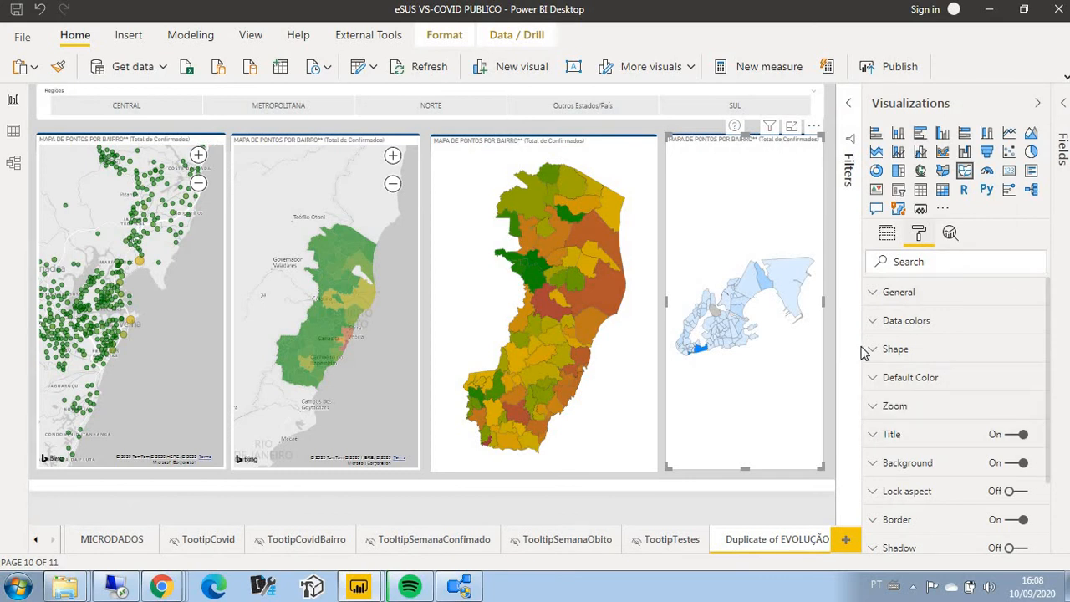
drag(864, 349, 866, 350)
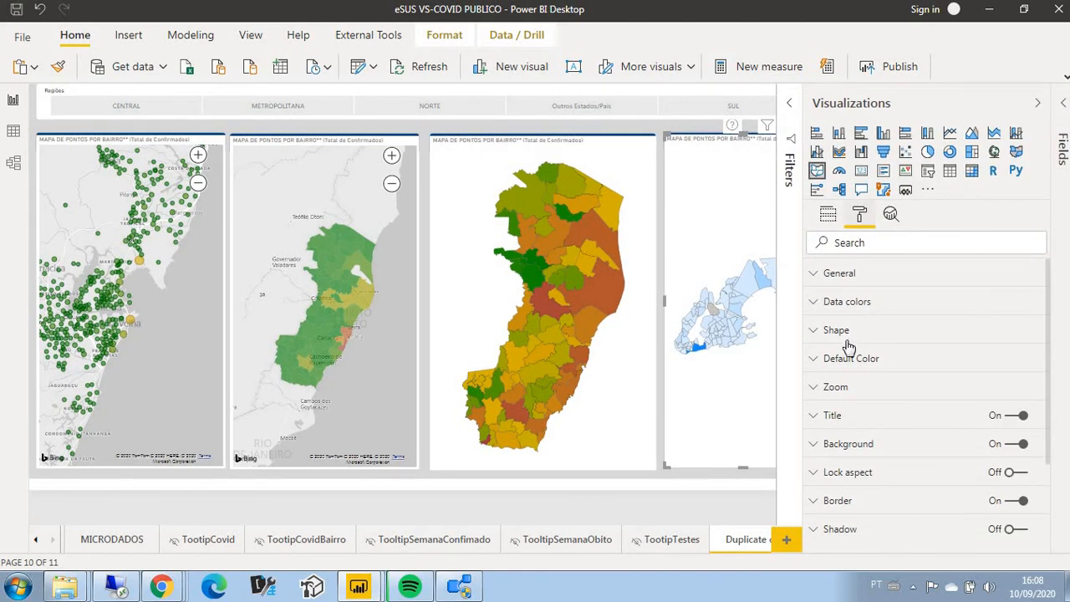
click(815, 334)
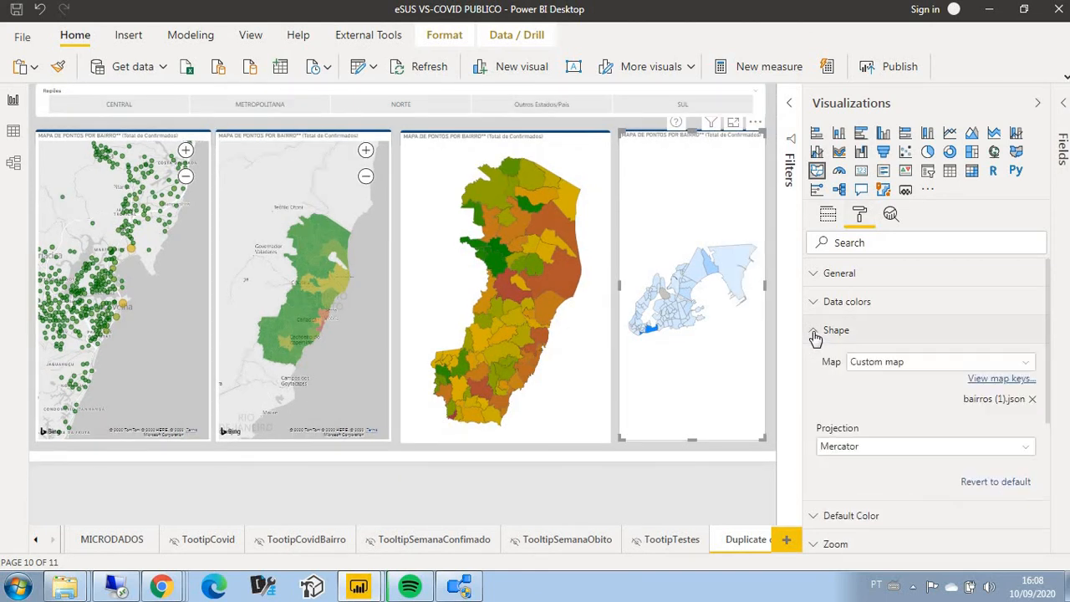
click(1031, 400)
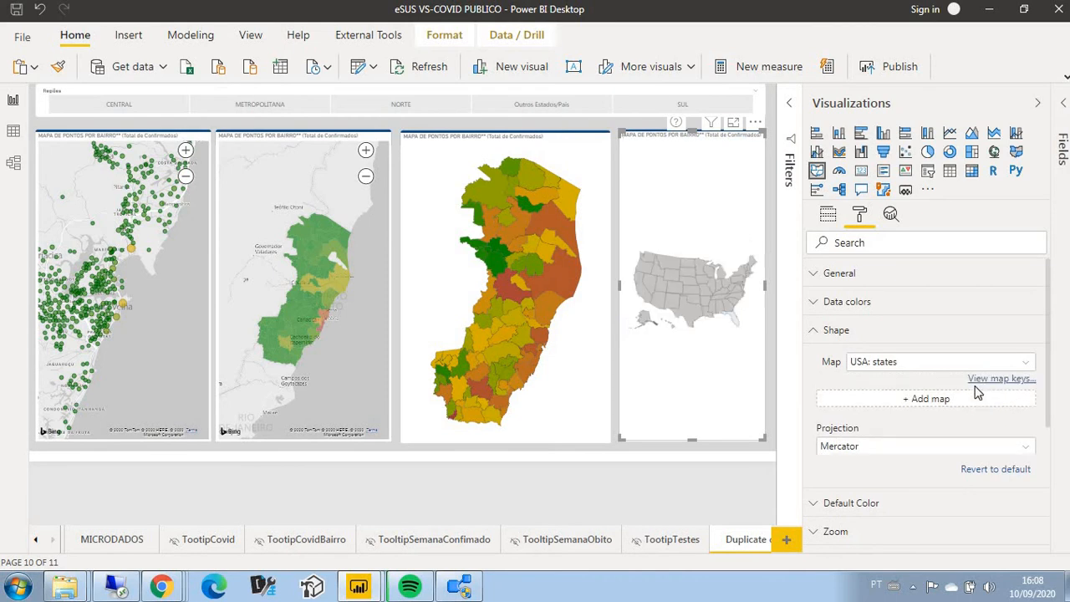
Try bairros (2).json from Downloads as the neighbourhood shape map's custom map and enlarge the visual in focus mode.
click(932, 401)
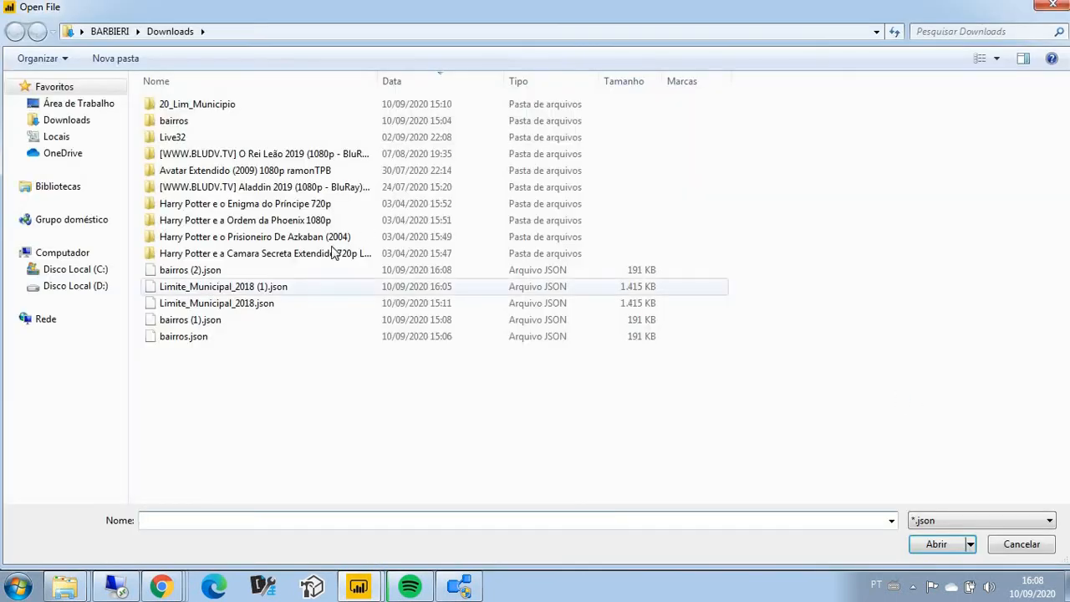
double_click(180, 270)
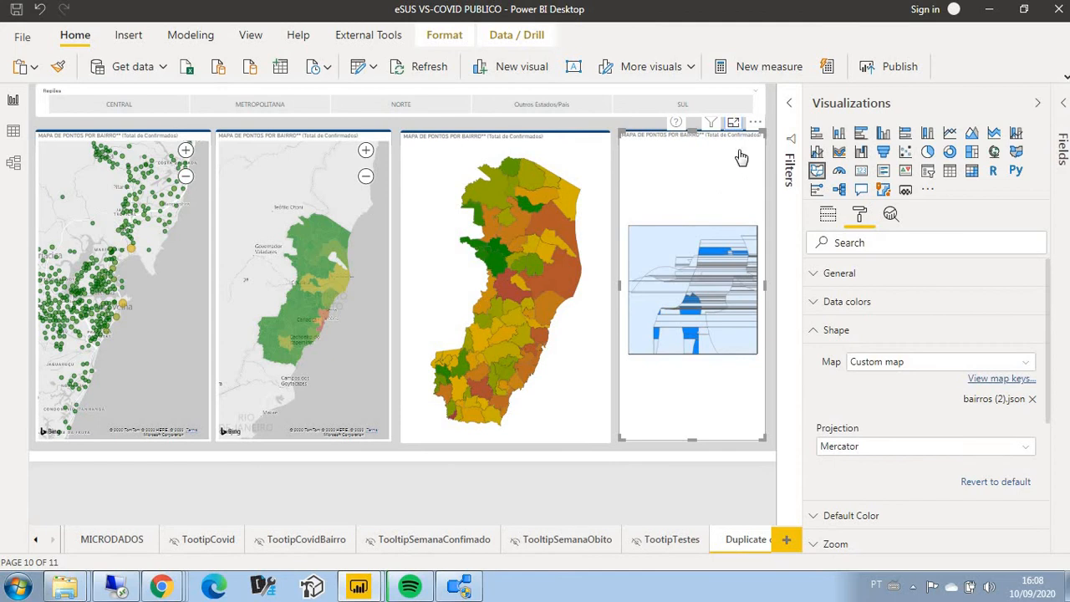
click(732, 122)
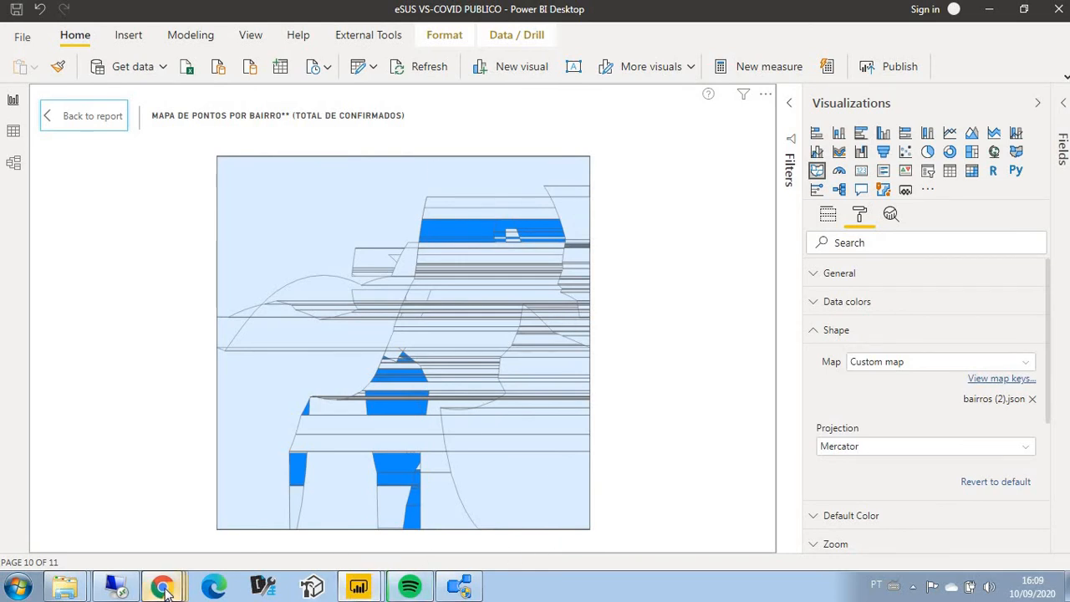
Switch to mapshaper in Chrome and reproject the bairros layer with the console command -proj wgs84.
mouse_move(162, 588)
click(495, 531)
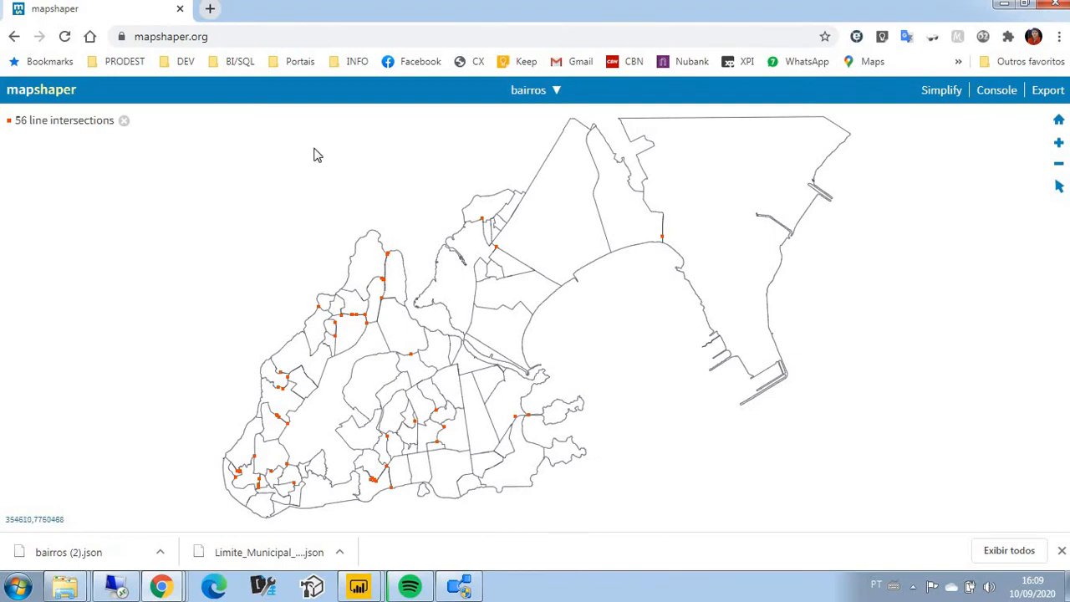
click(999, 92)
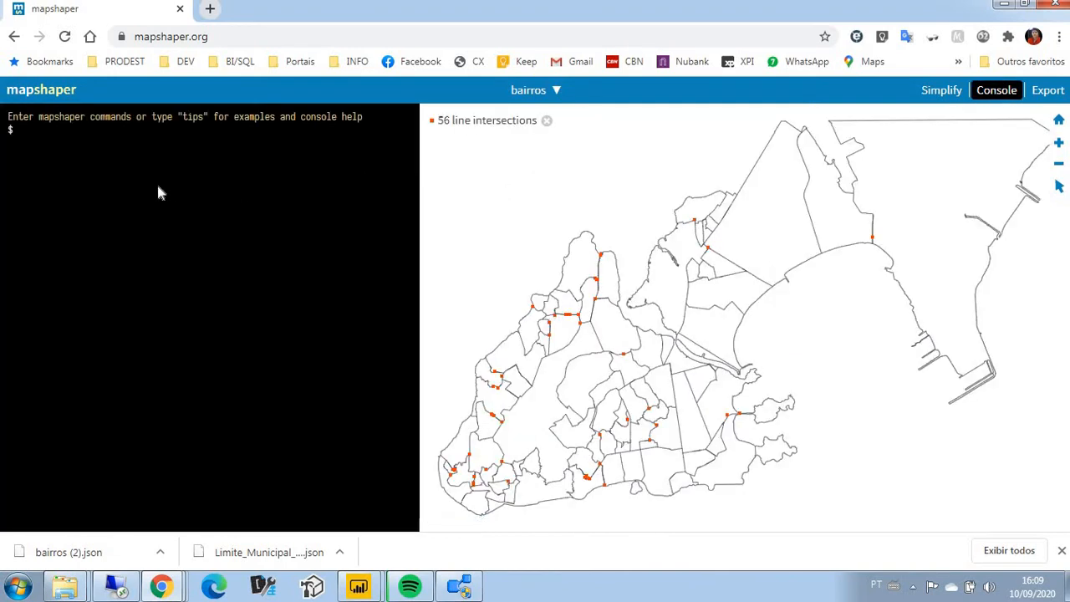
text(-proj wgs84)
key(Return)
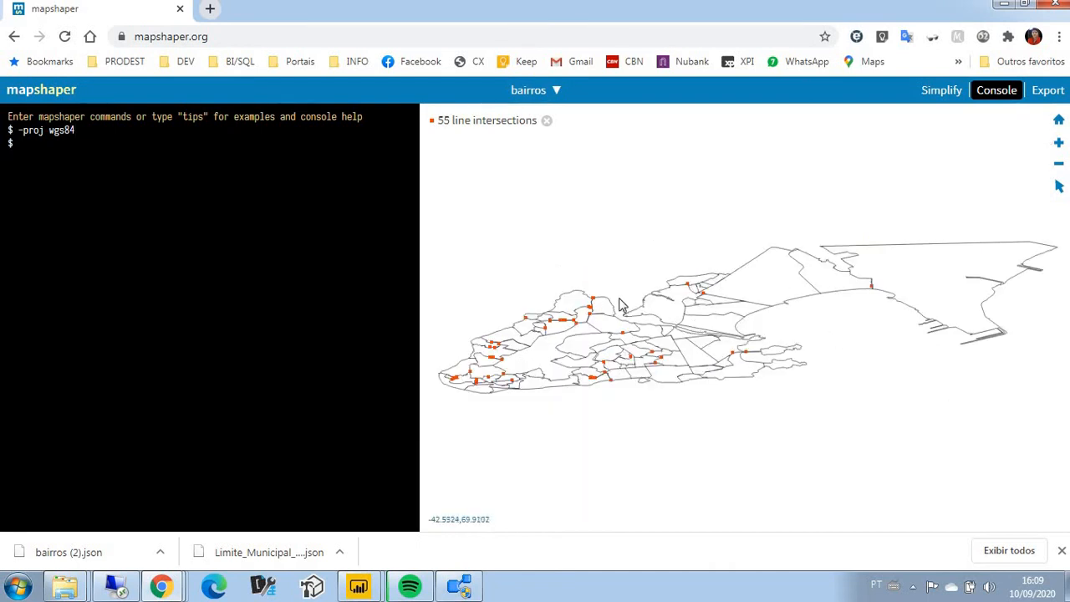
Export the reprojected bairros layer in TopoJSON format.
click(1045, 93)
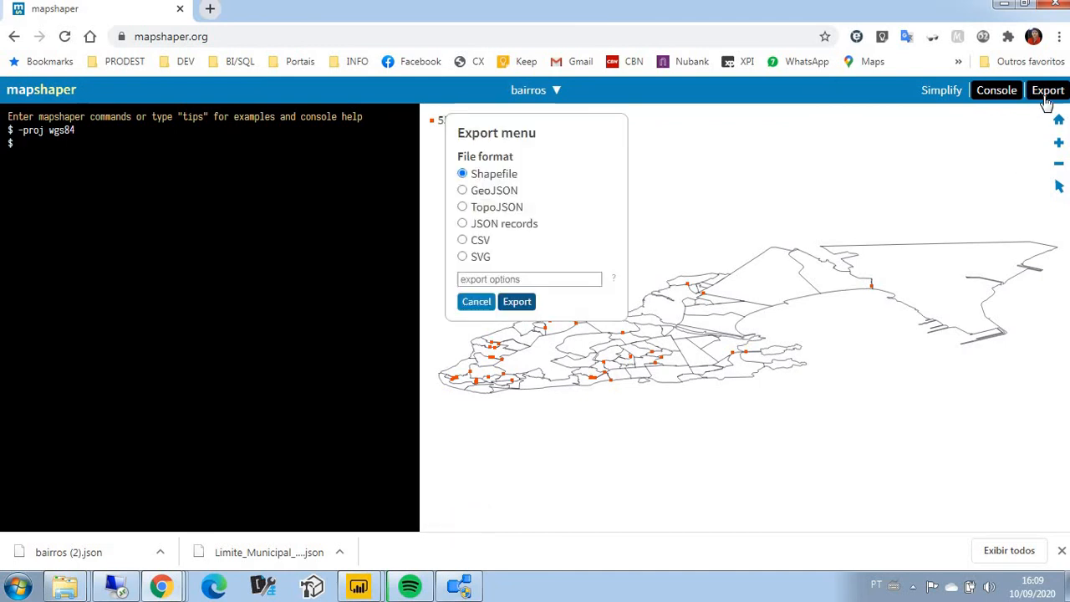
click(480, 209)
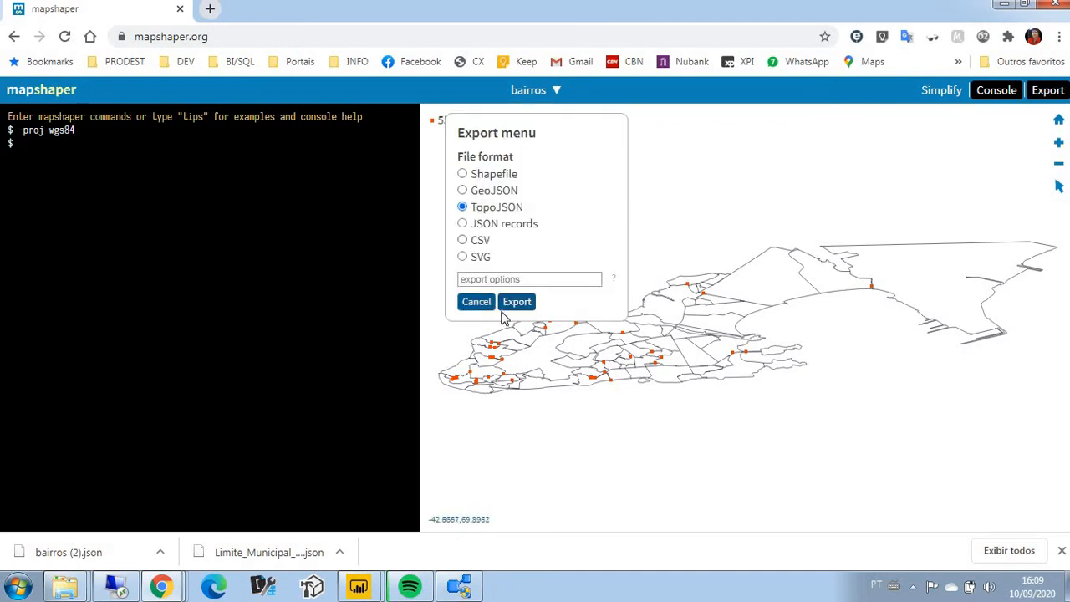
click(516, 302)
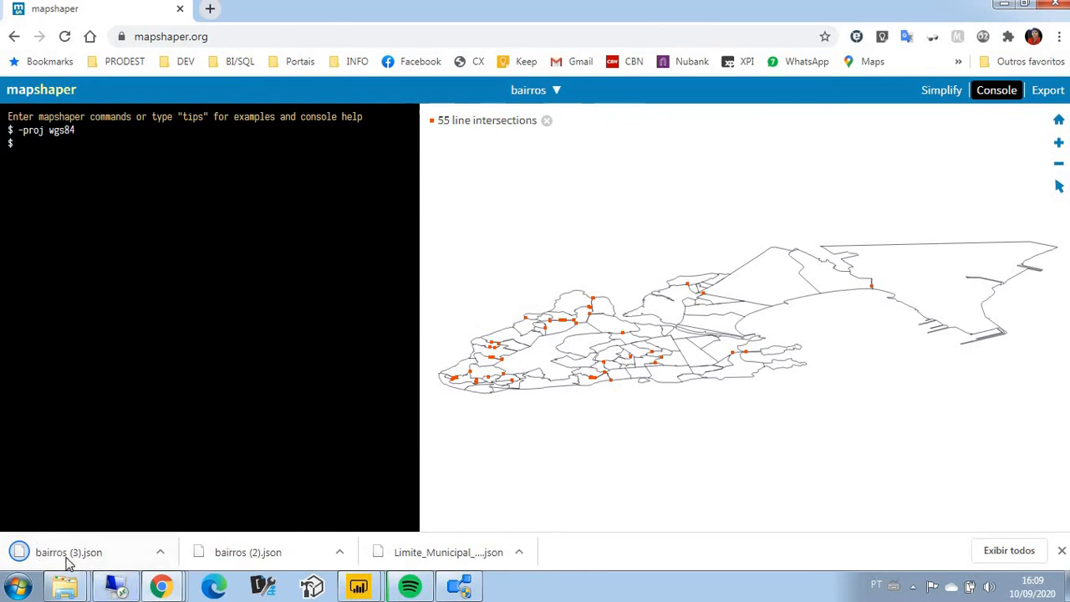
Switch to the eSUS VS-COVID PUBLICO report in Power BI Desktop and replace the custom map bairros (2).json with bairros (3).json.
mouse_move(375, 591)
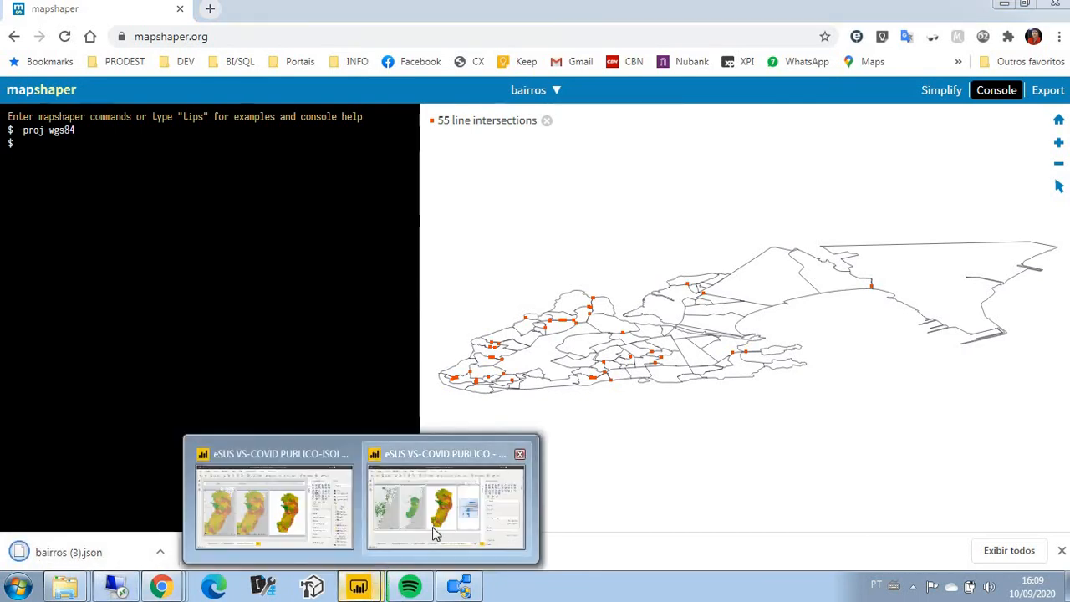
click(437, 529)
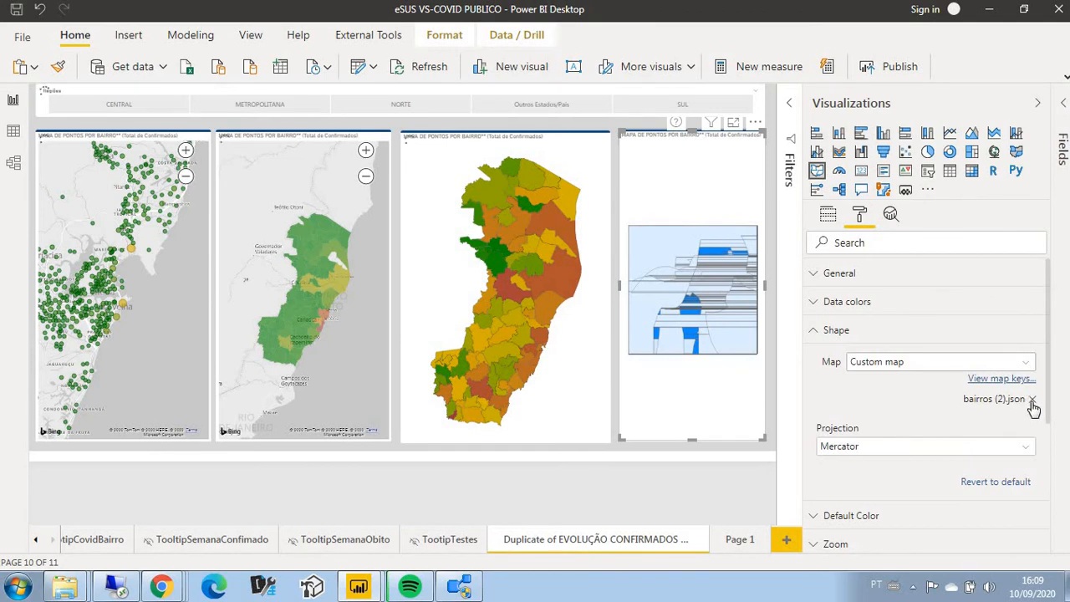
click(1032, 400)
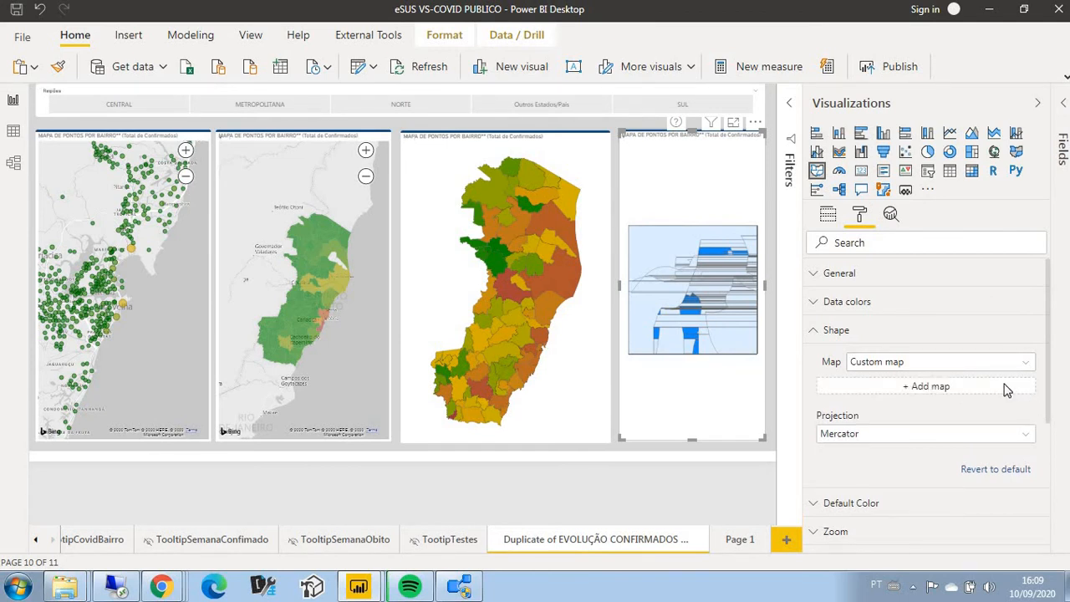
click(927, 400)
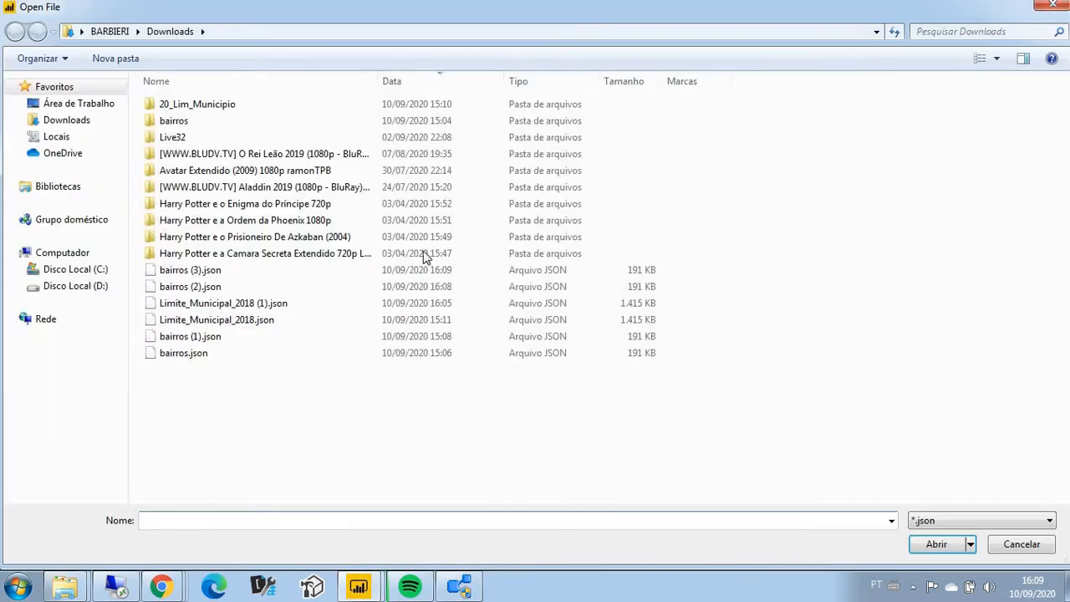
double_click(160, 274)
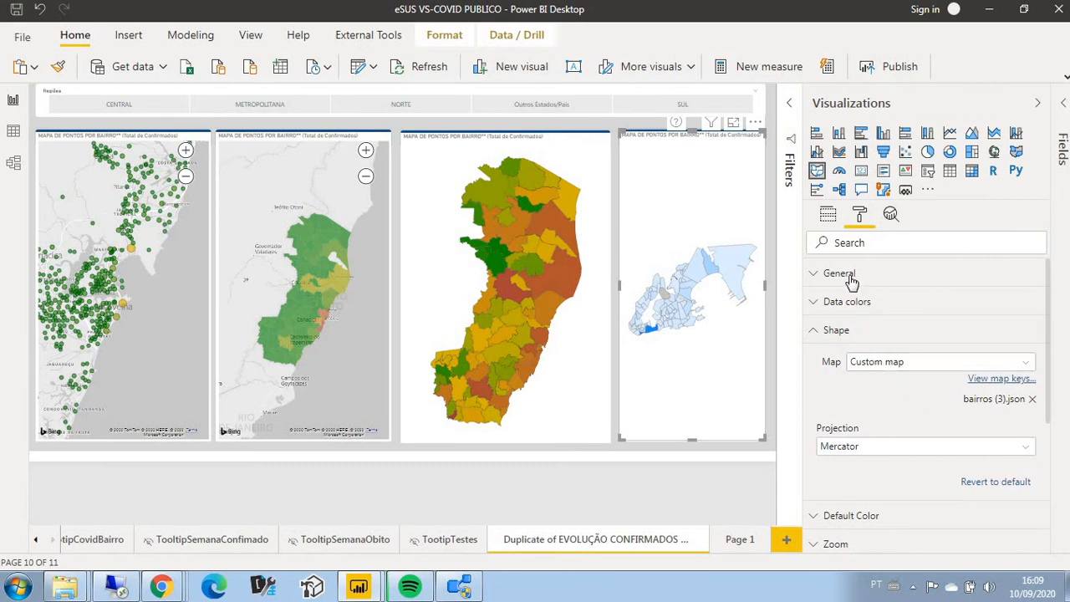
Review the neighbourhood map's assigned fields and examine the map keys of bairros (3).json.
click(828, 216)
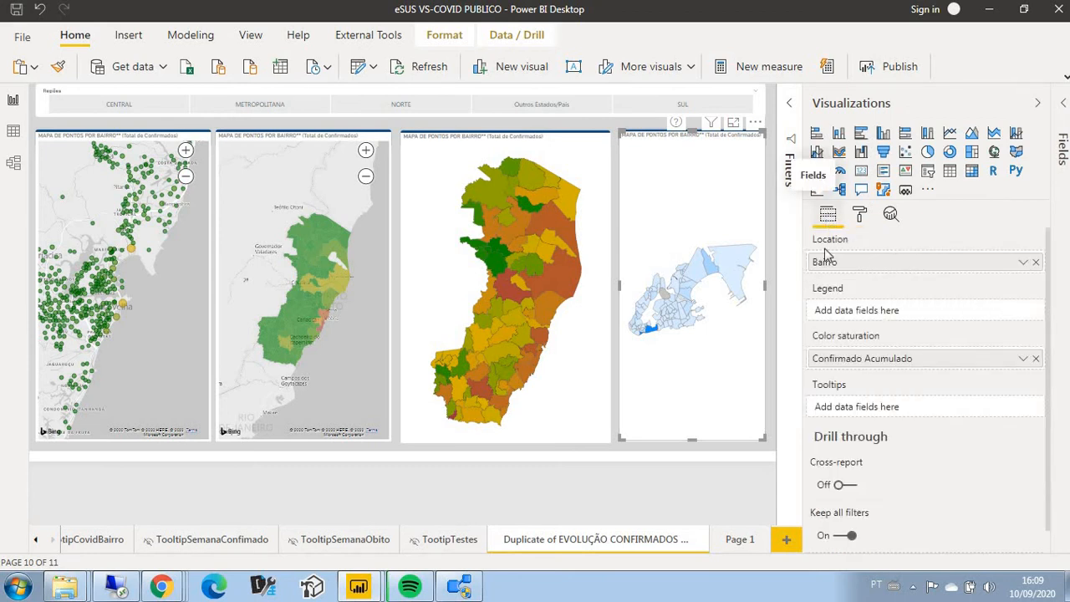
drag(803, 321, 763, 326)
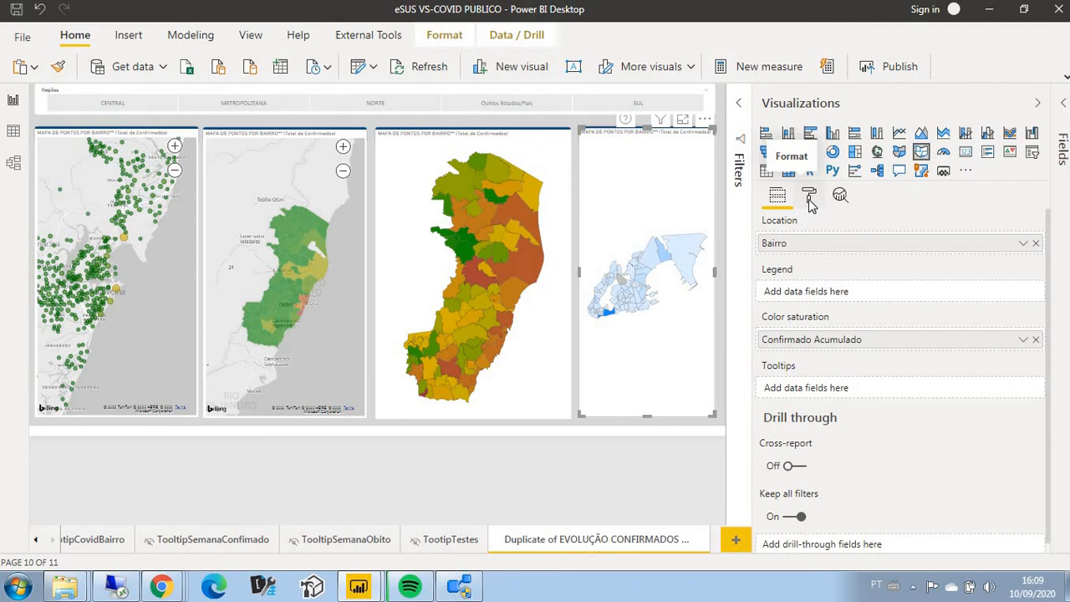
click(810, 198)
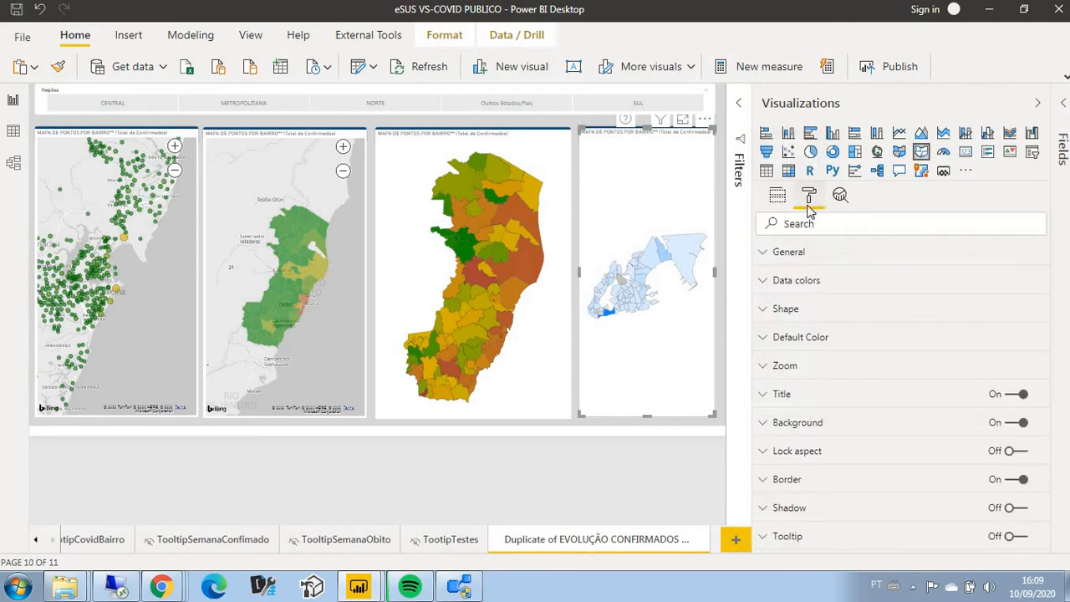
click(764, 313)
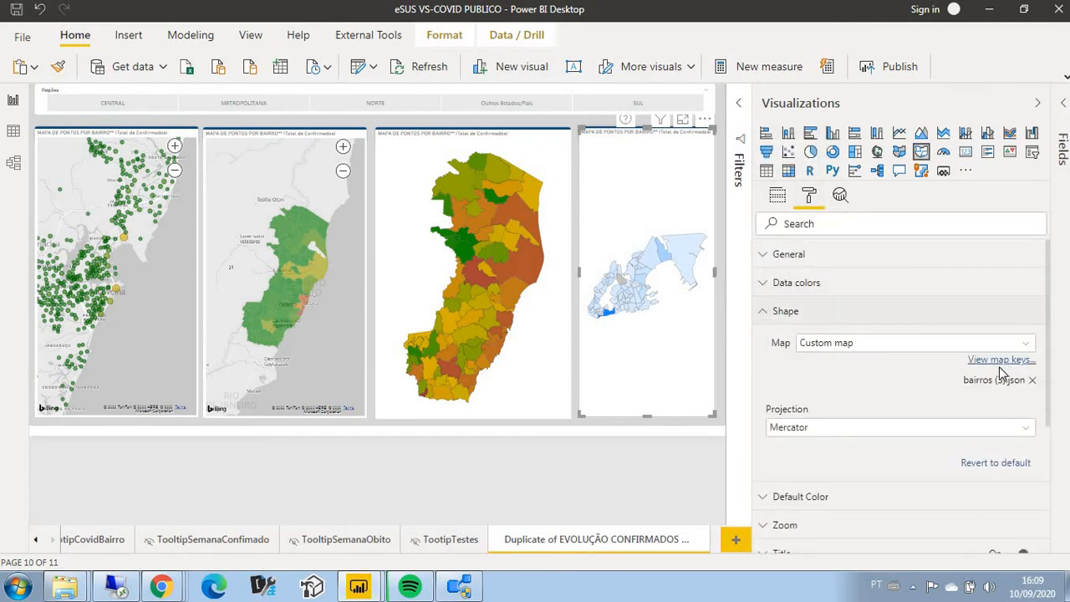
click(995, 361)
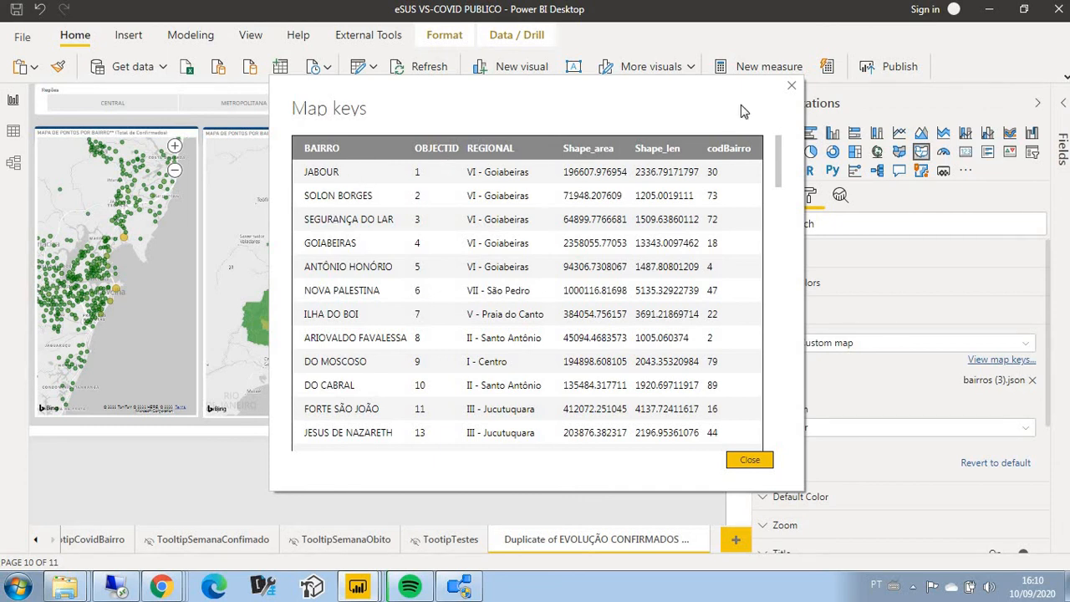
click(792, 86)
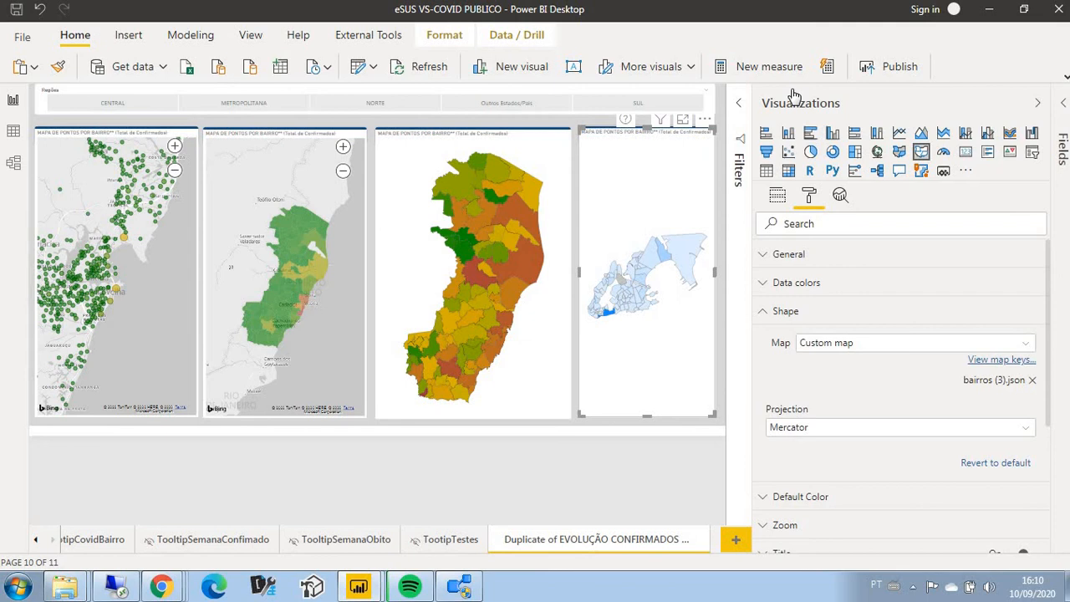
Enlarge the neighbourhood map in focus mode and add the Bairro field from DimCidadao_Publico to its tooltips.
click(682, 122)
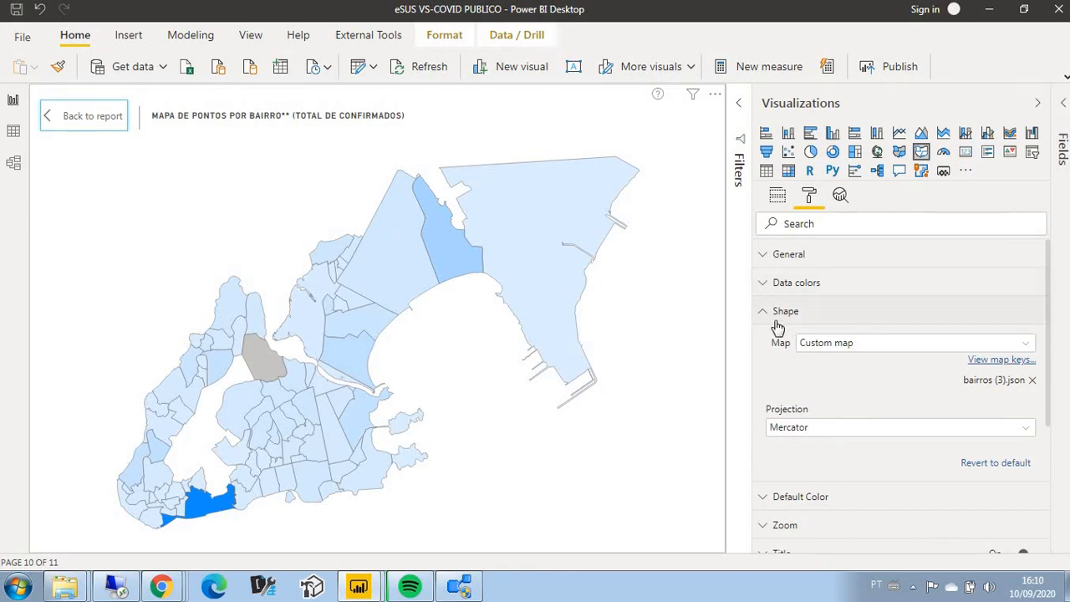
click(777, 195)
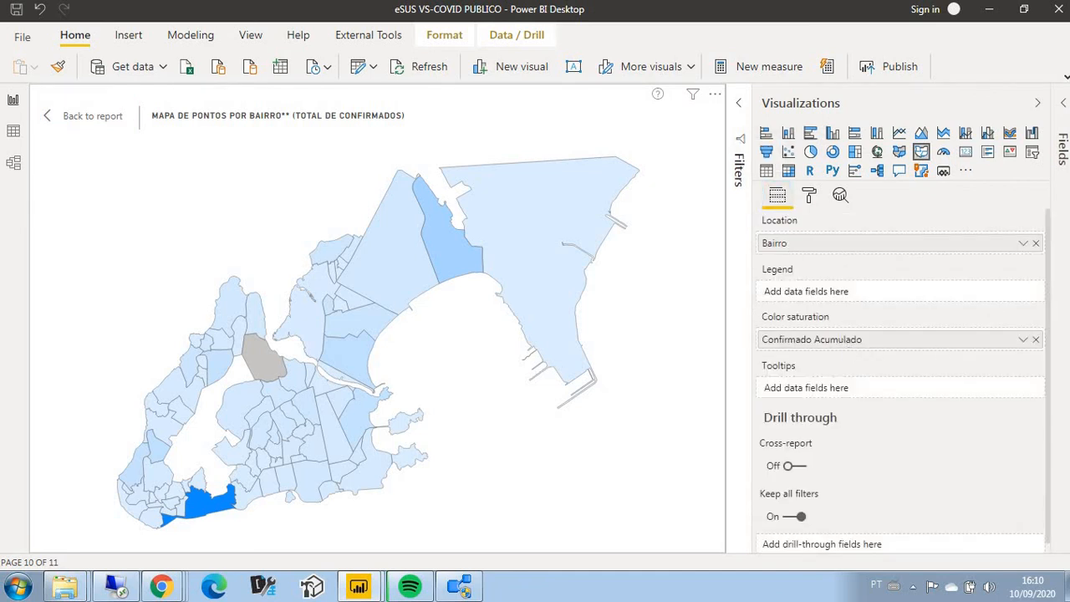
click(1065, 105)
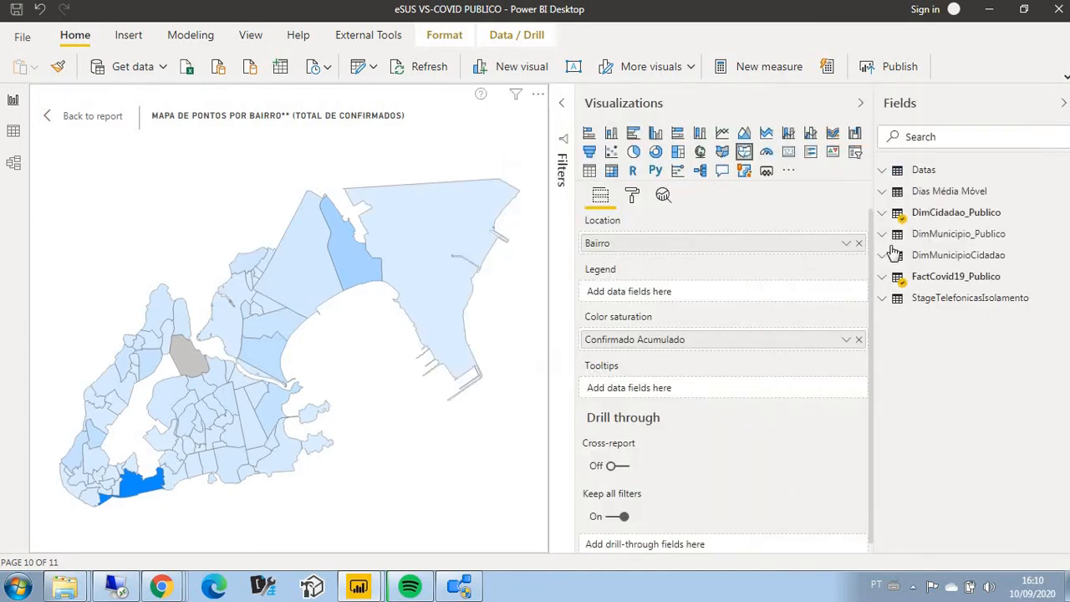
click(940, 221)
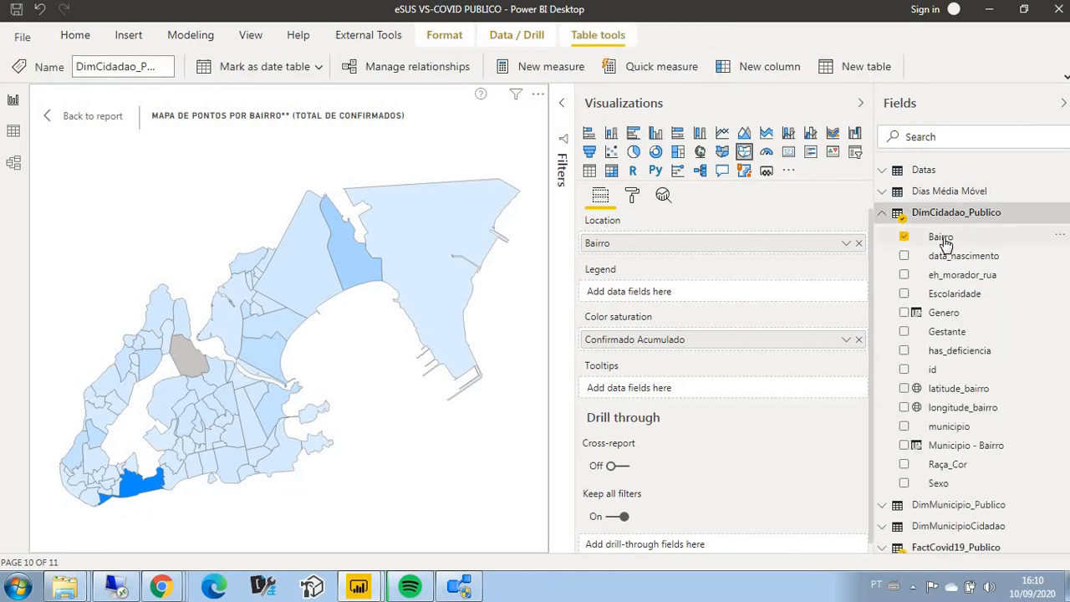
drag(941, 238, 691, 395)
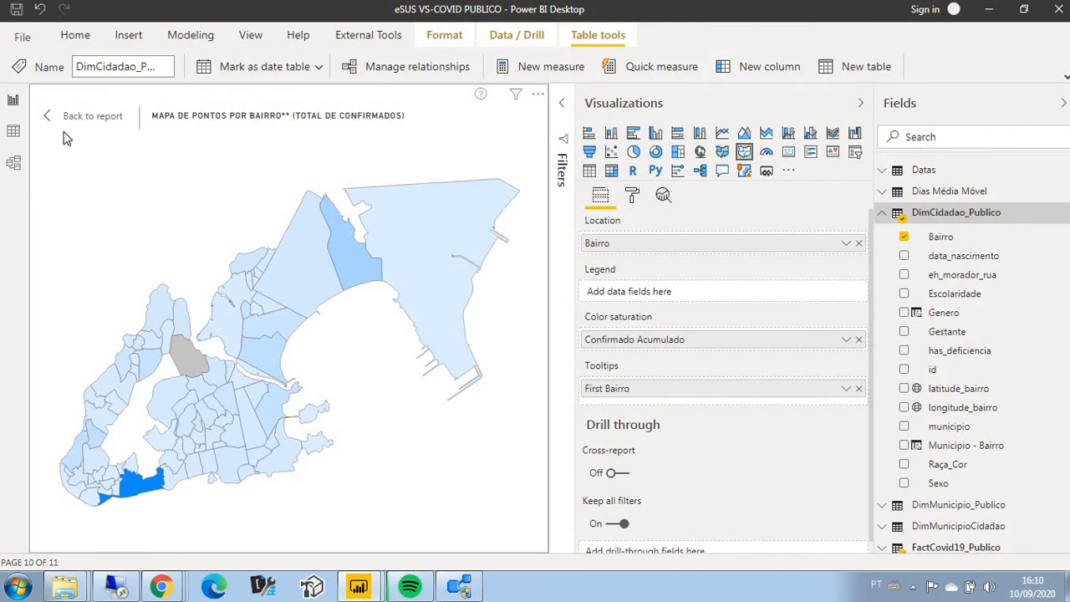
Return to the report page and turn on tooltips in the neighbourhood map's format settings.
ctrl+click(80, 116)
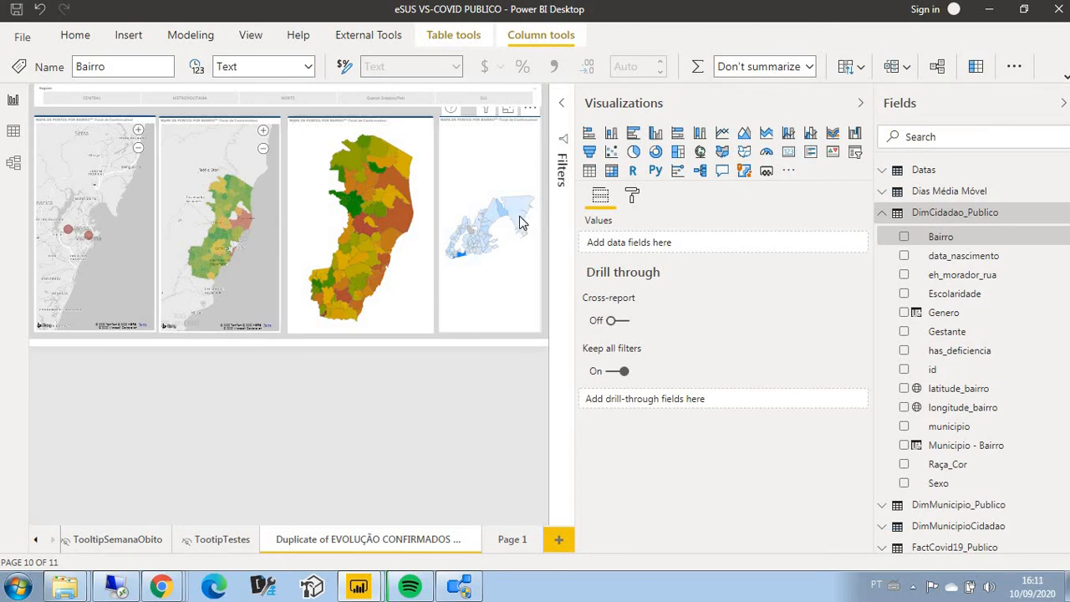
click(518, 281)
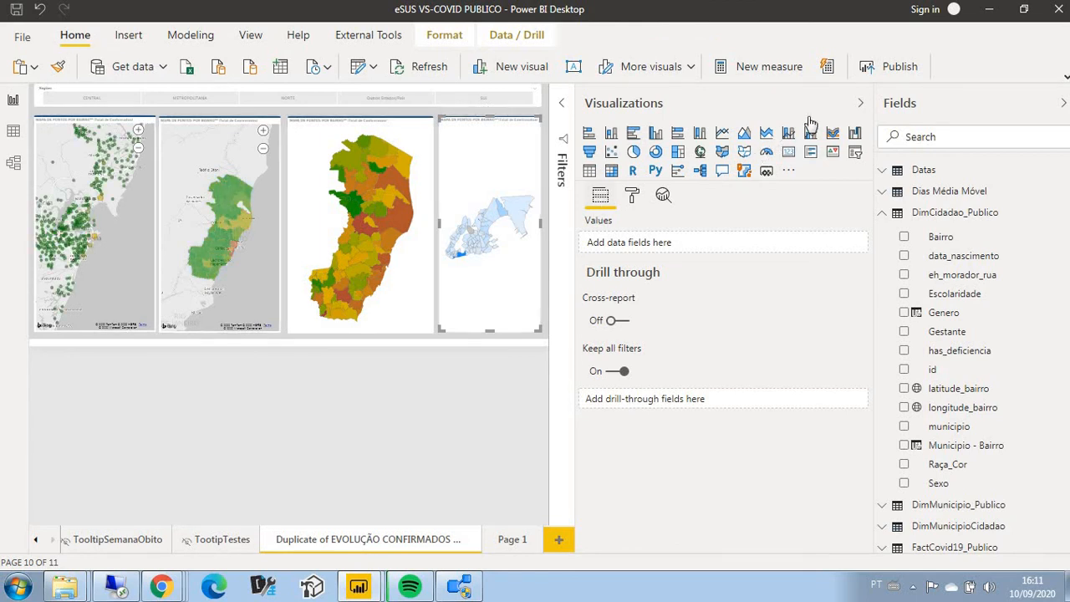
click(861, 107)
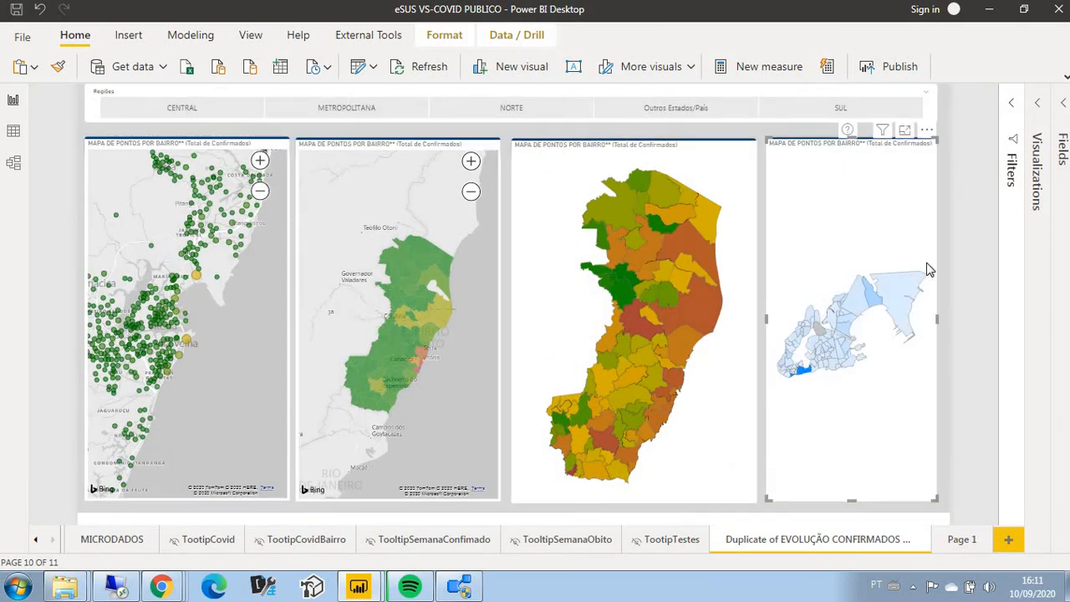
click(1039, 105)
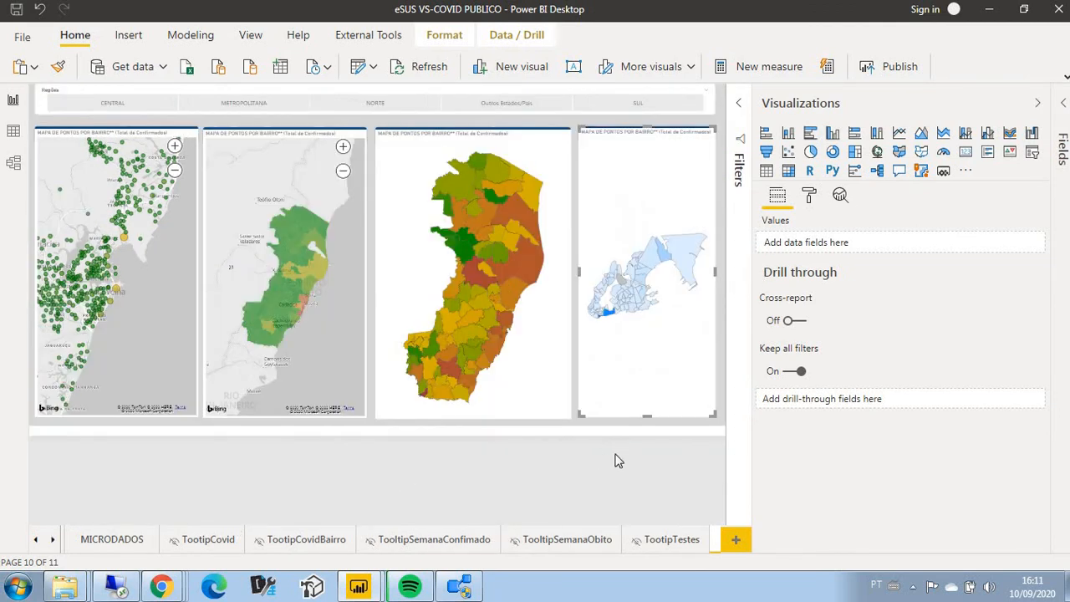
click(809, 198)
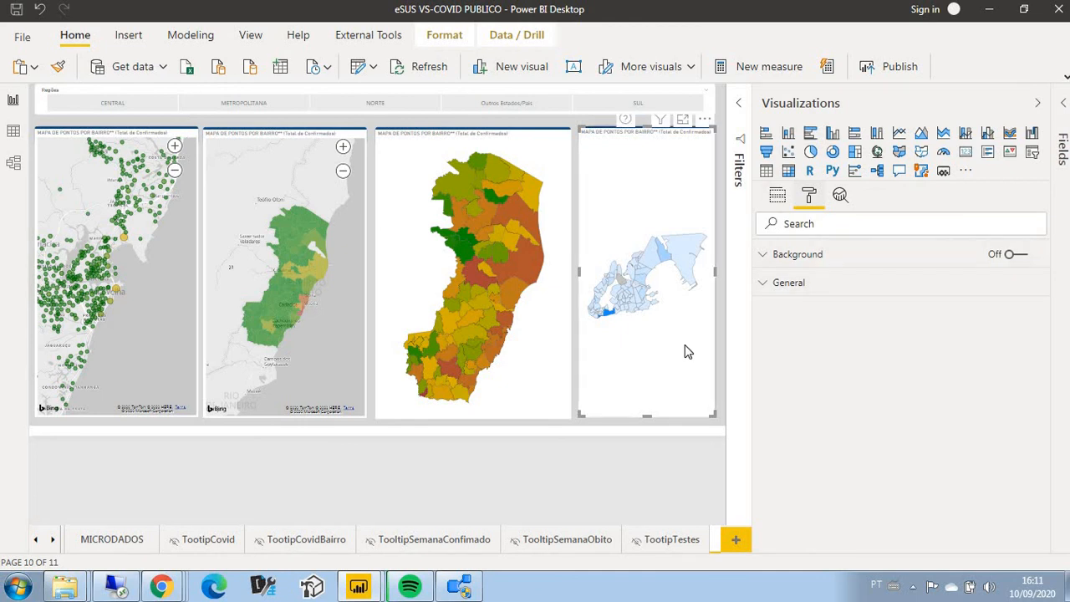
click(777, 194)
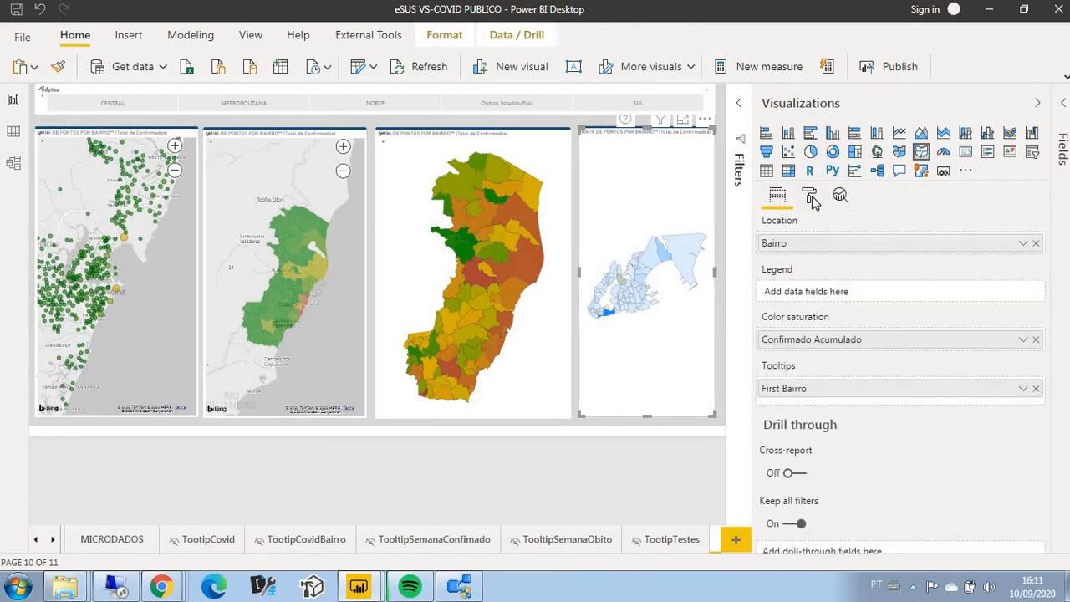
click(810, 198)
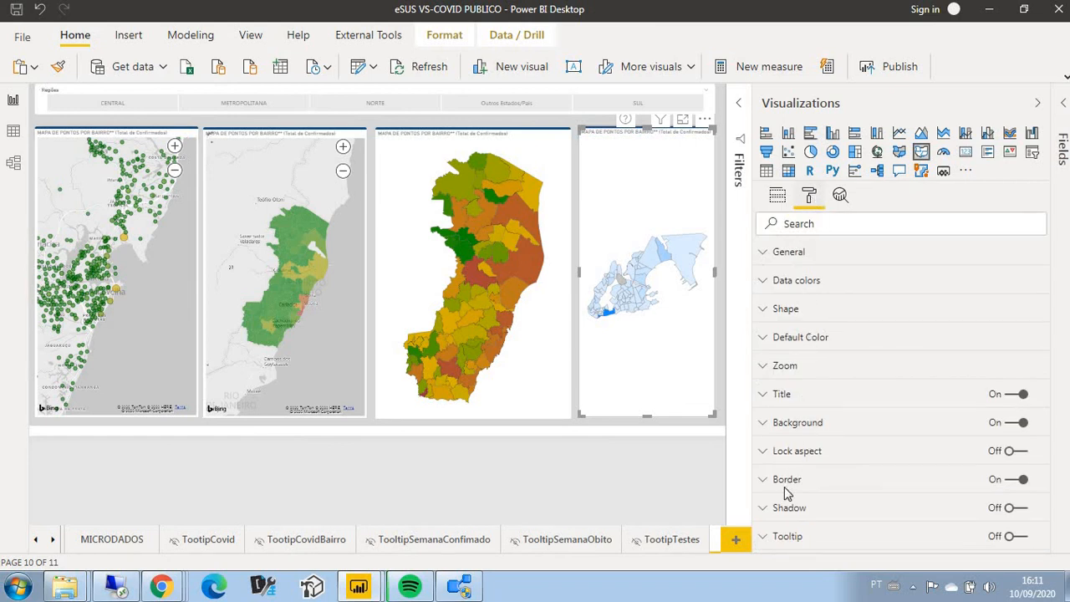
click(769, 542)
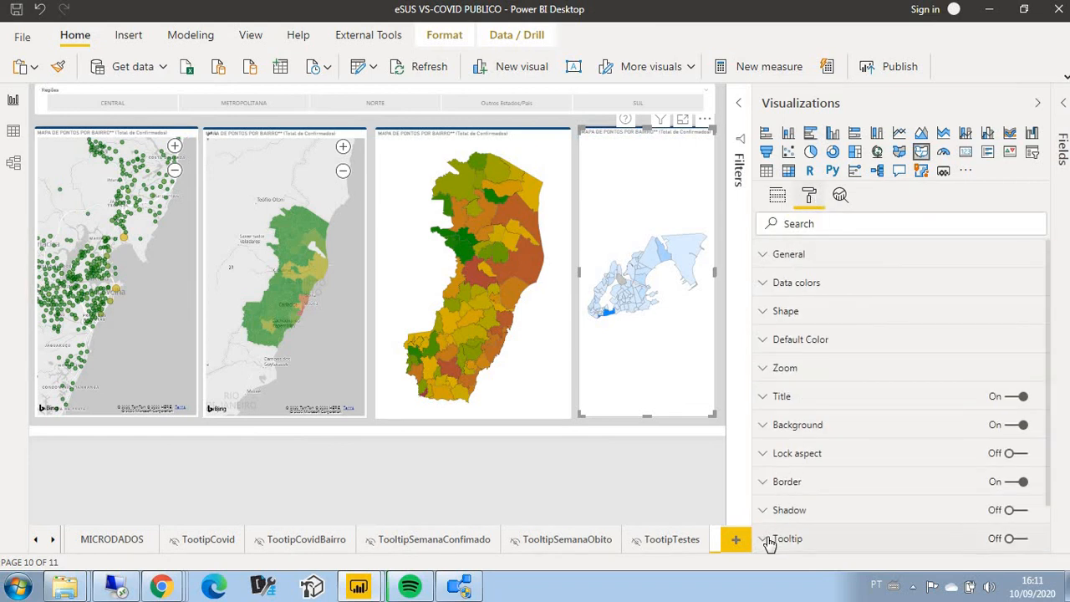
click(1018, 543)
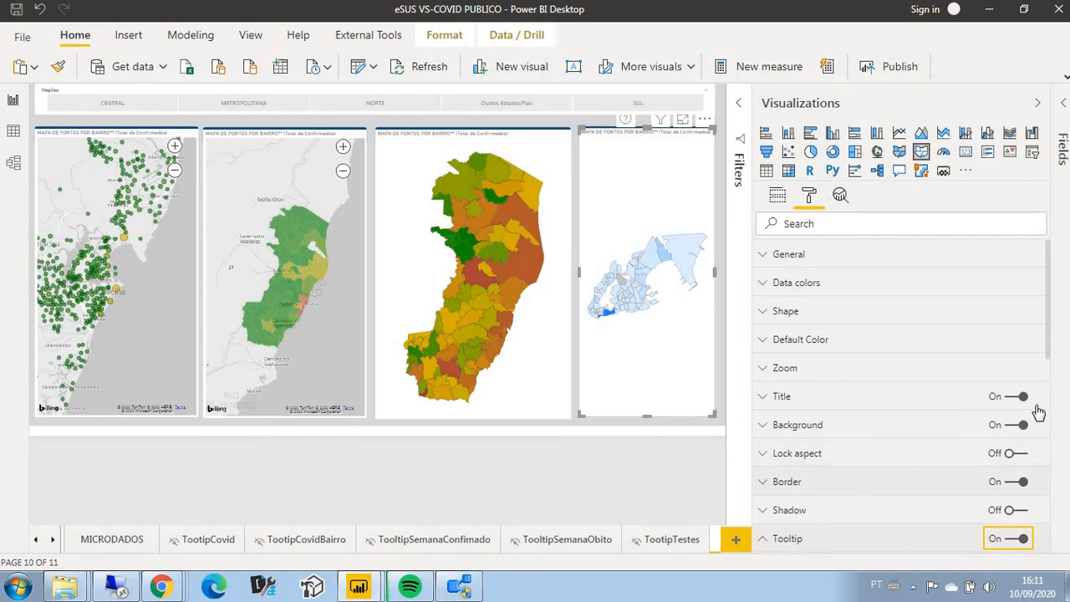
Set the neighbourhood map's tooltip type to Default and check the tooltips over several neighbourhoods.
scroll(1056, 384, down, 2)
scroll(1055, 387, down, 4)
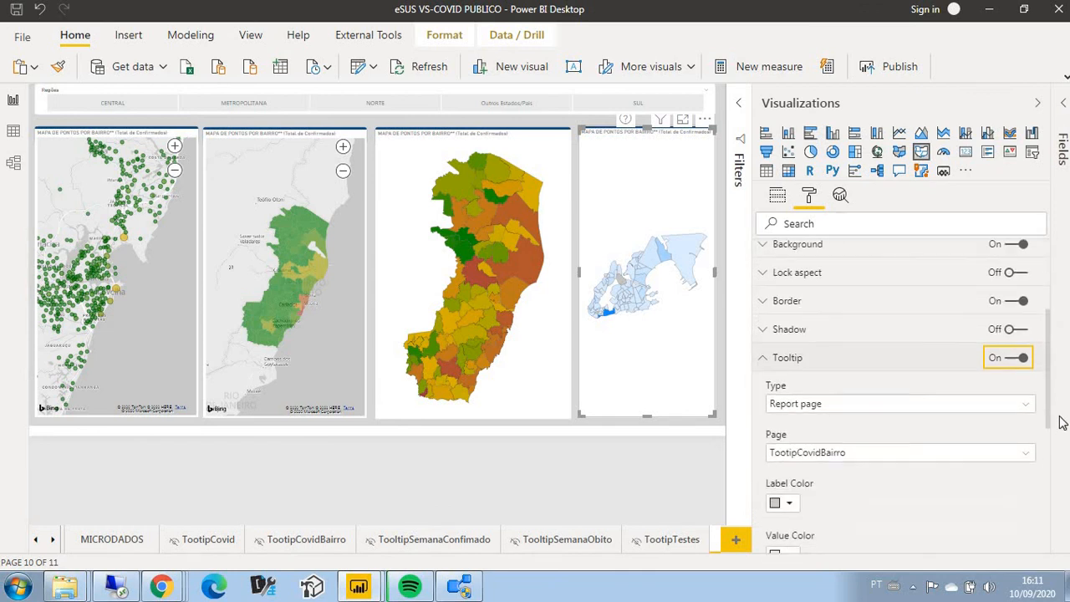
click(827, 390)
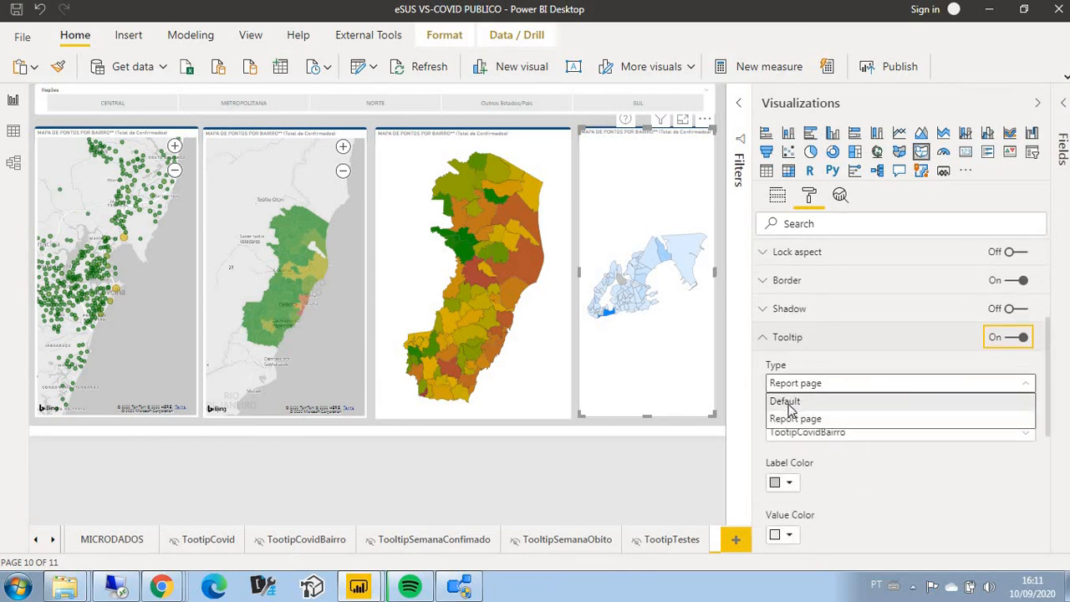
click(790, 403)
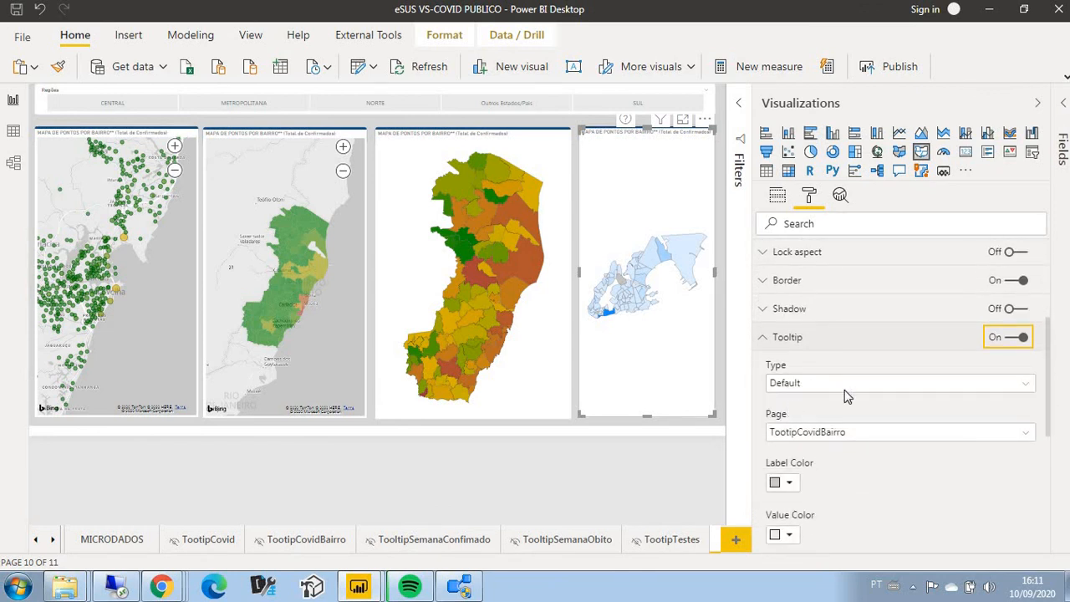
click(764, 341)
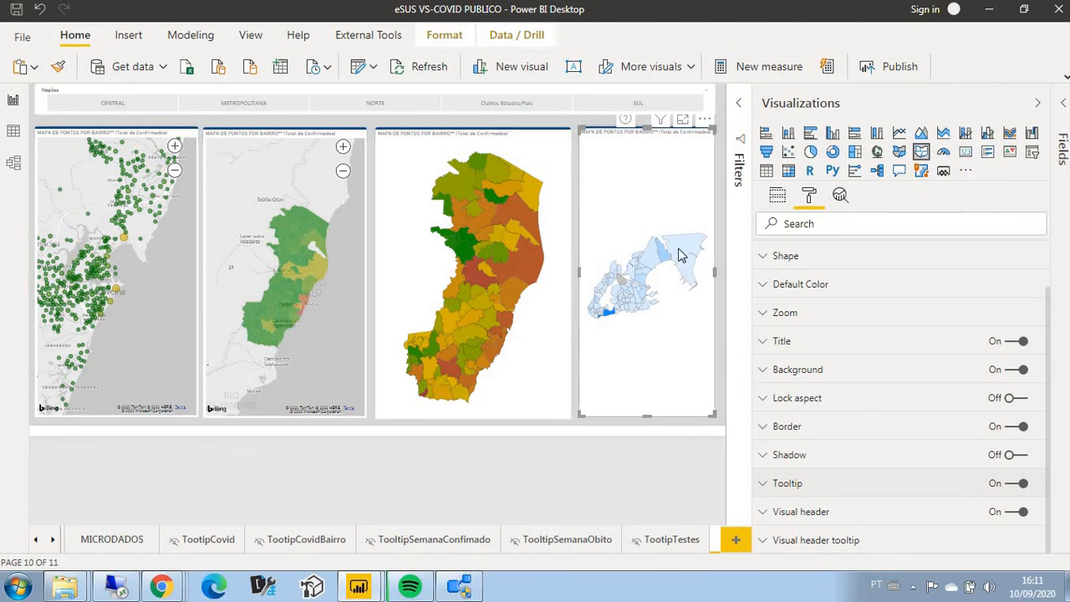
mouse_move(681, 255)
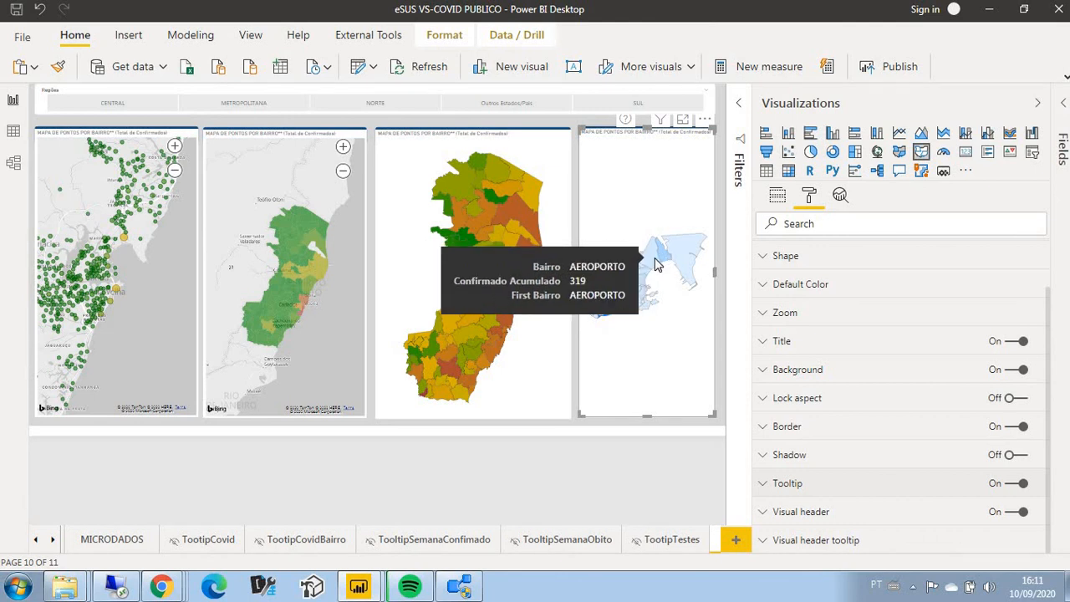
mouse_move(645, 289)
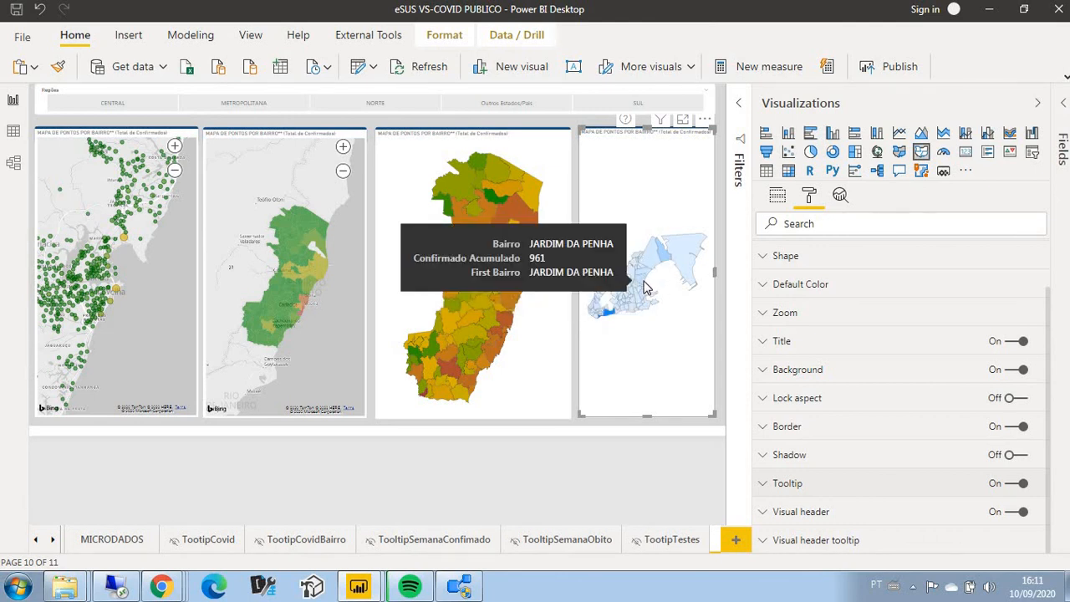